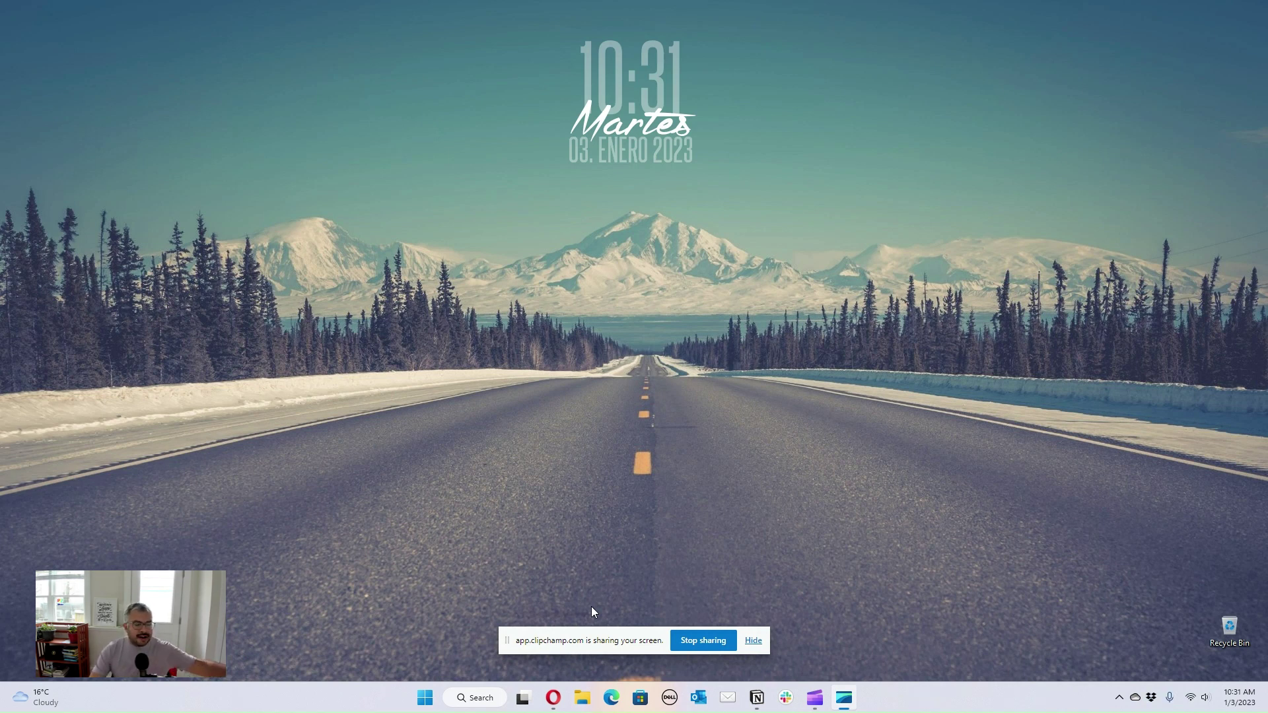
# Step: Switch to Todoist in the browser, add a task named klsdjllkjsdlkjskd for today in the Inbox, and mark it complete
pyautogui.hotkey('alt', 'Tab')
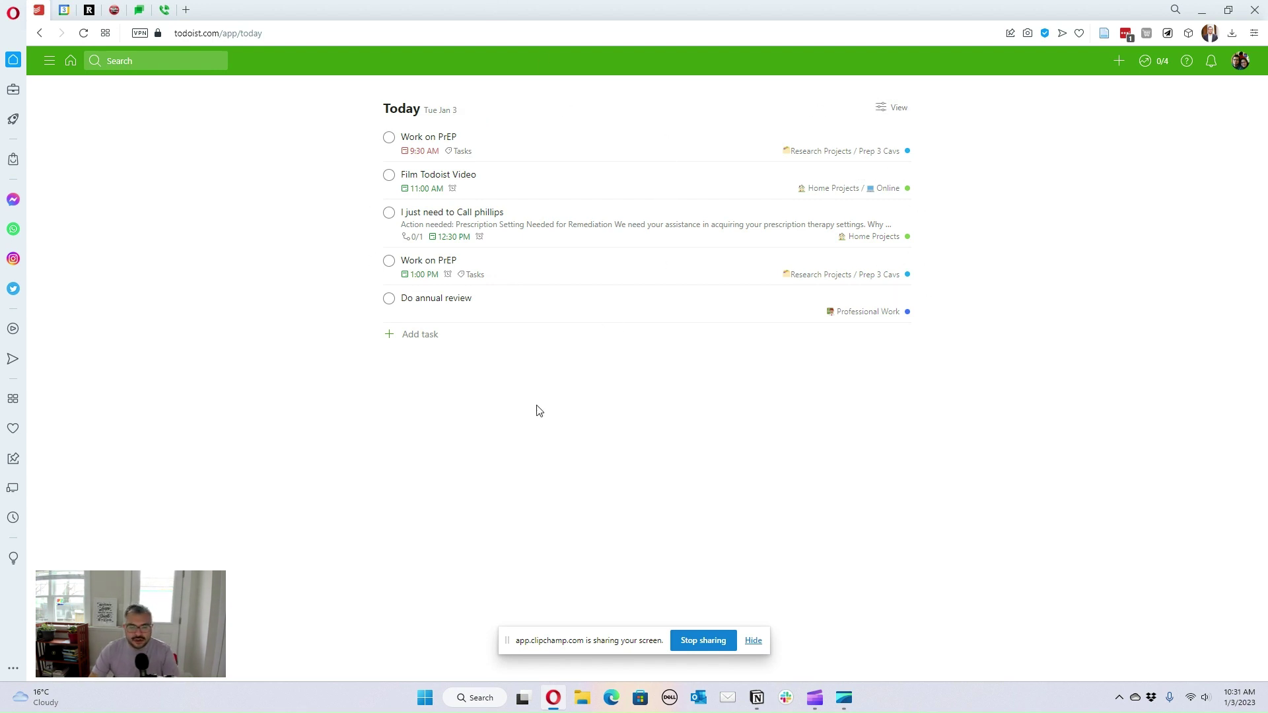
pyautogui.press('q')
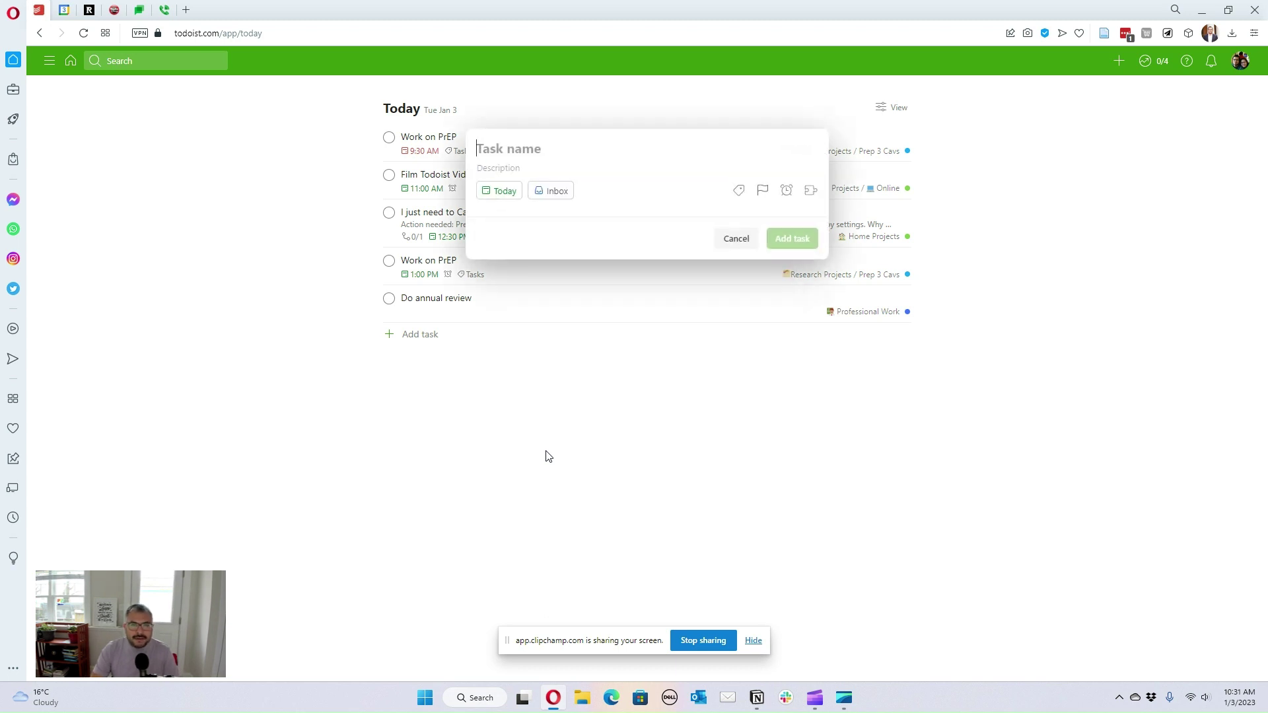
pyautogui.write('klsdjllkjsdlkjskd')
pyautogui.press('Return')
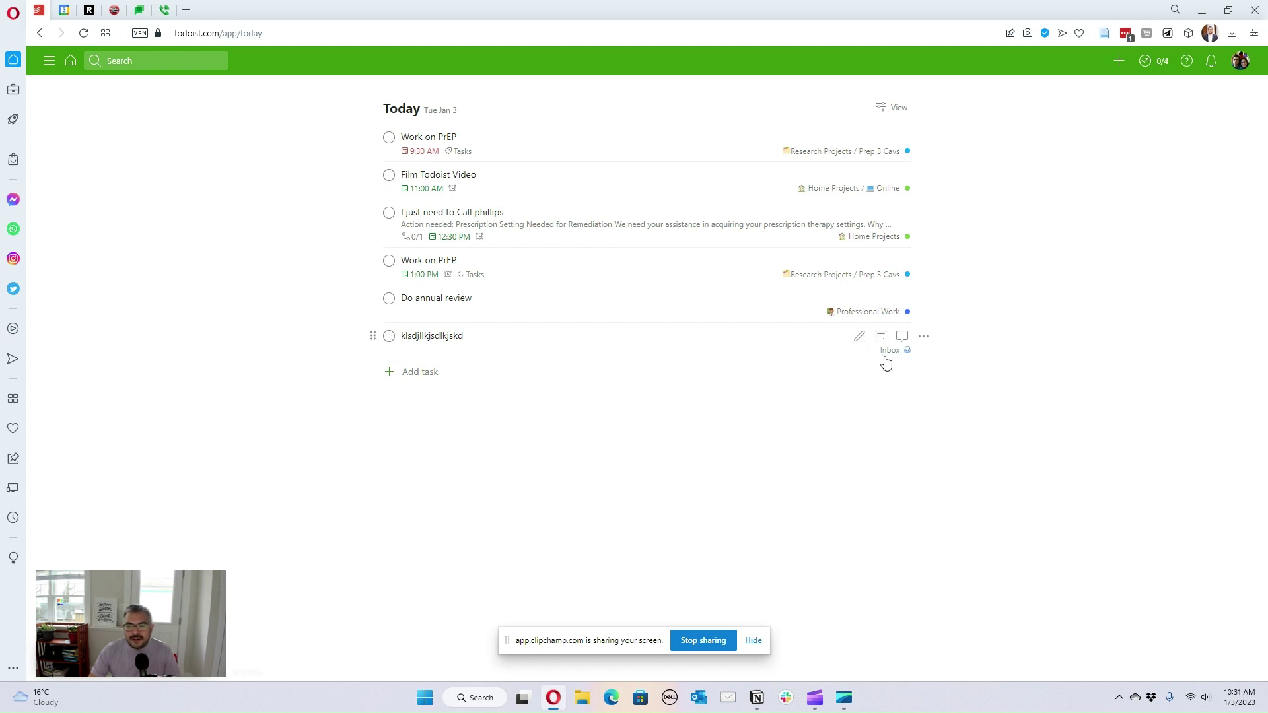
pyautogui.click(389, 336)
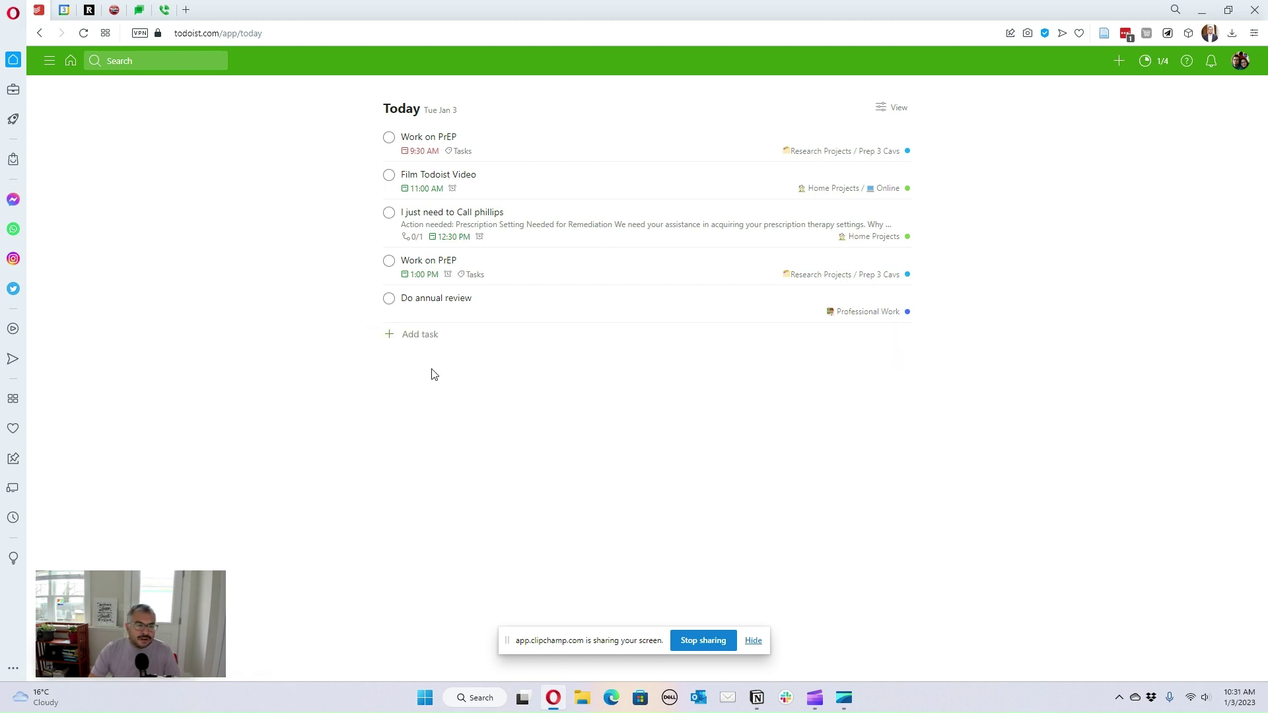
# Step: Add a task named sdkjhfkjhsj for today in the Professional Work project and mark it complete
pyautogui.click(432, 335)
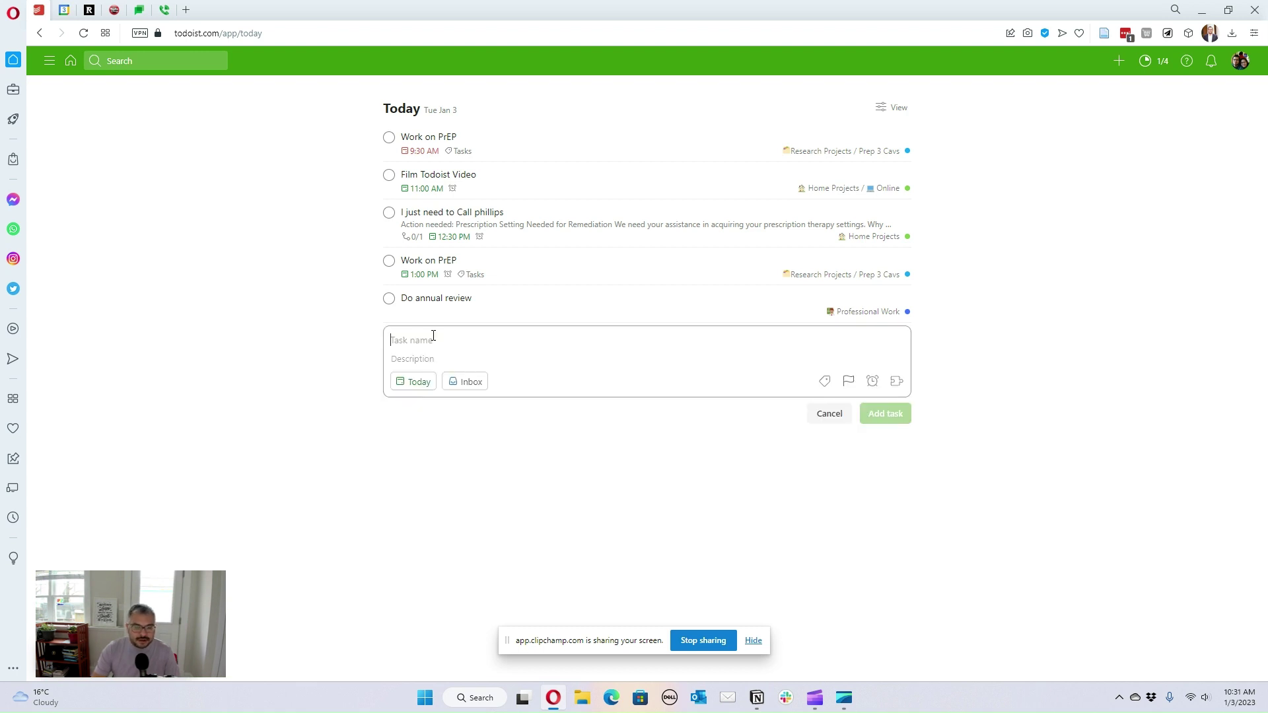
pyautogui.click(846, 416)
pyautogui.write('q')
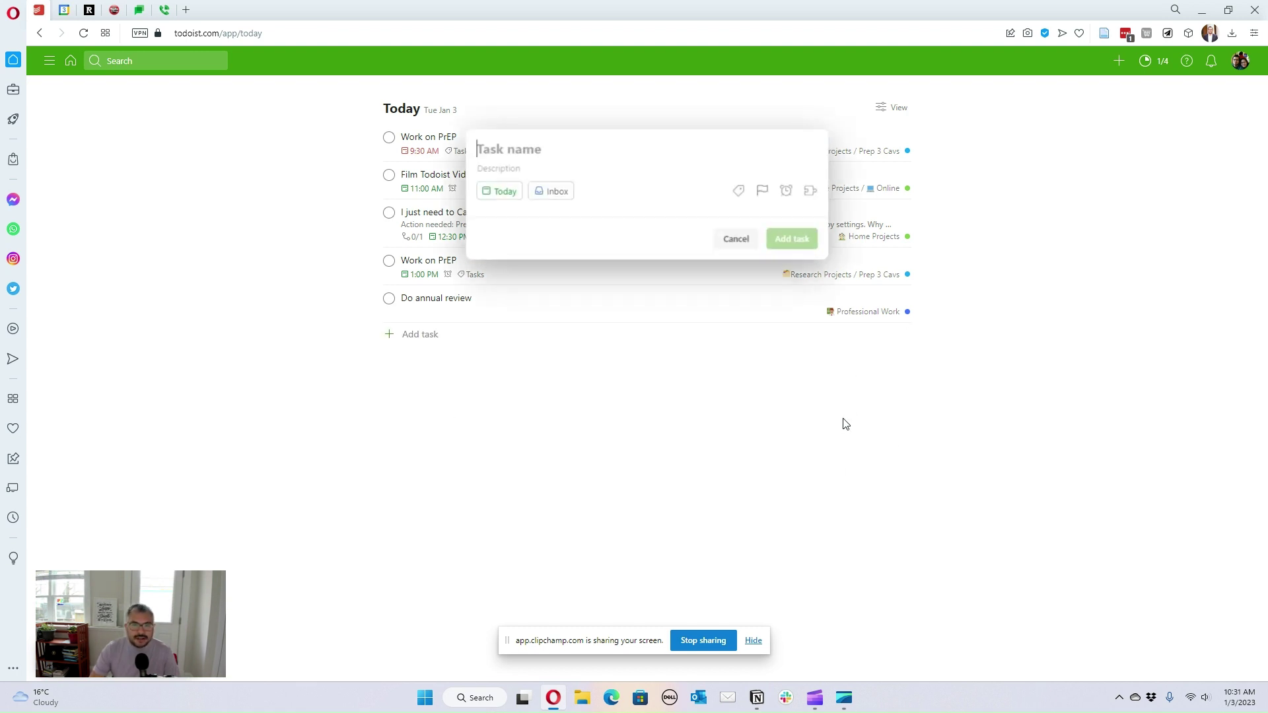
pyautogui.write('sdkjhfkjhsj ')
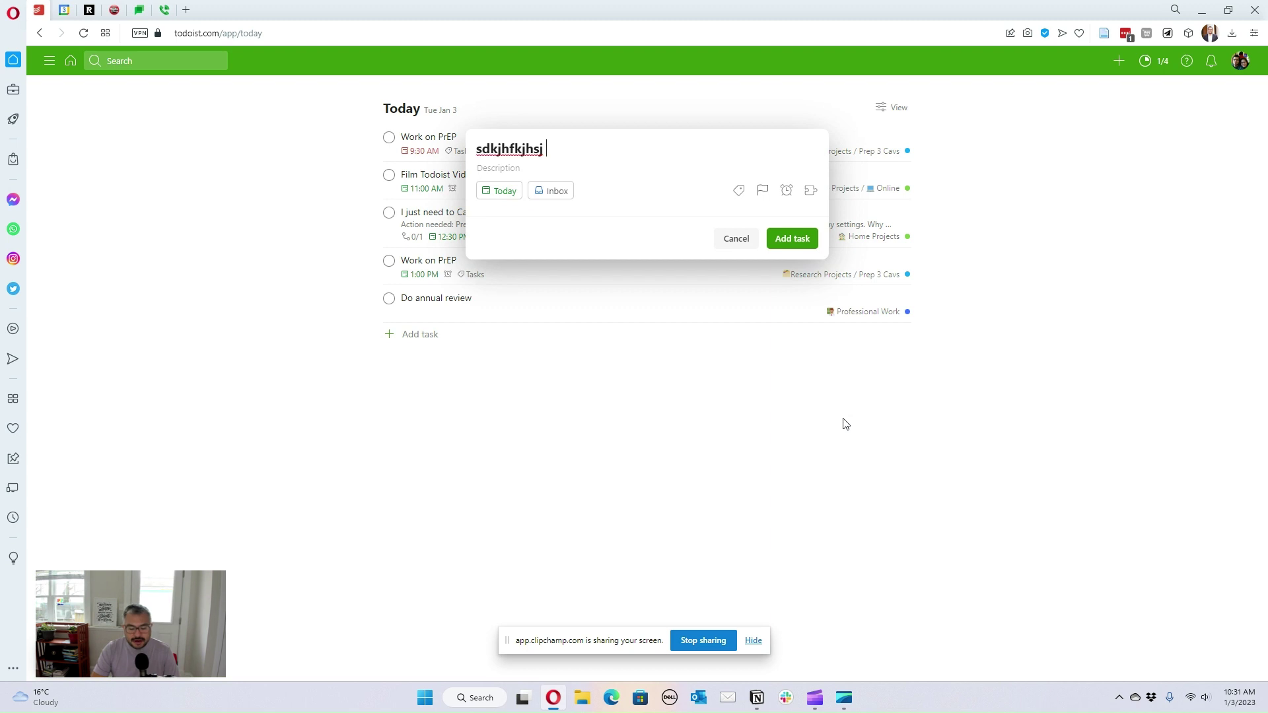
pyautogui.write('#')
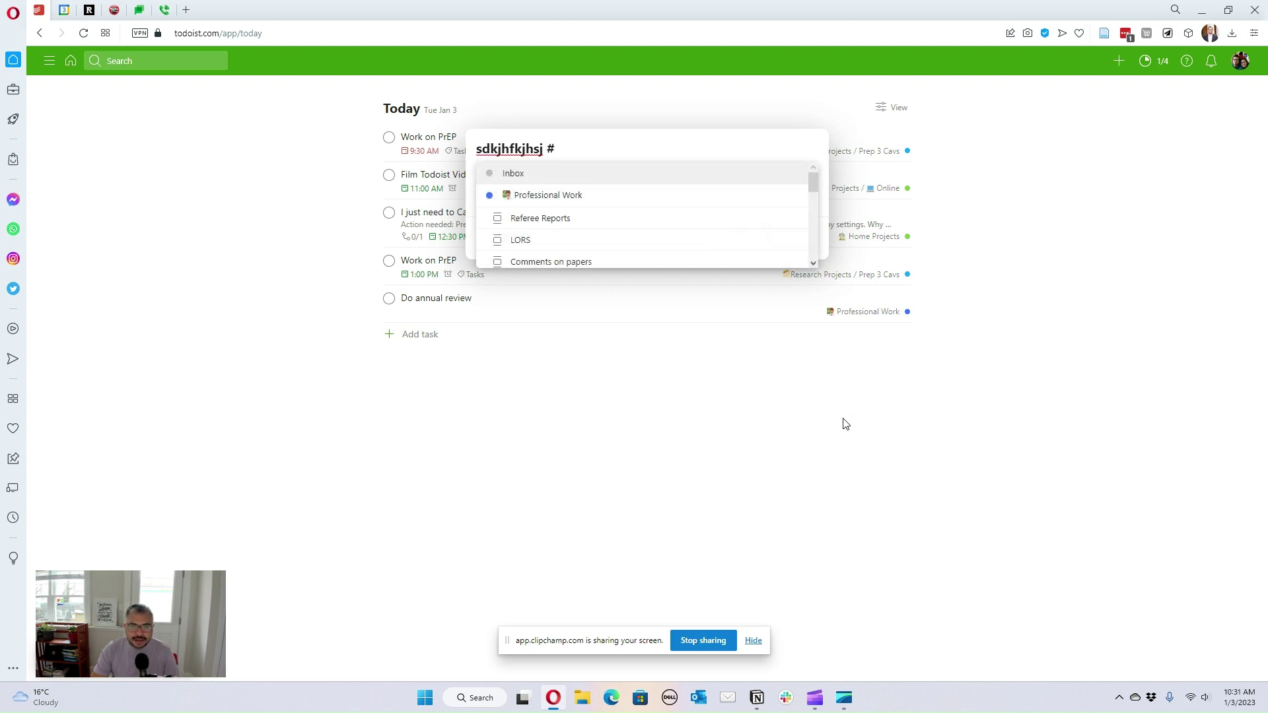
pyautogui.press('Down')
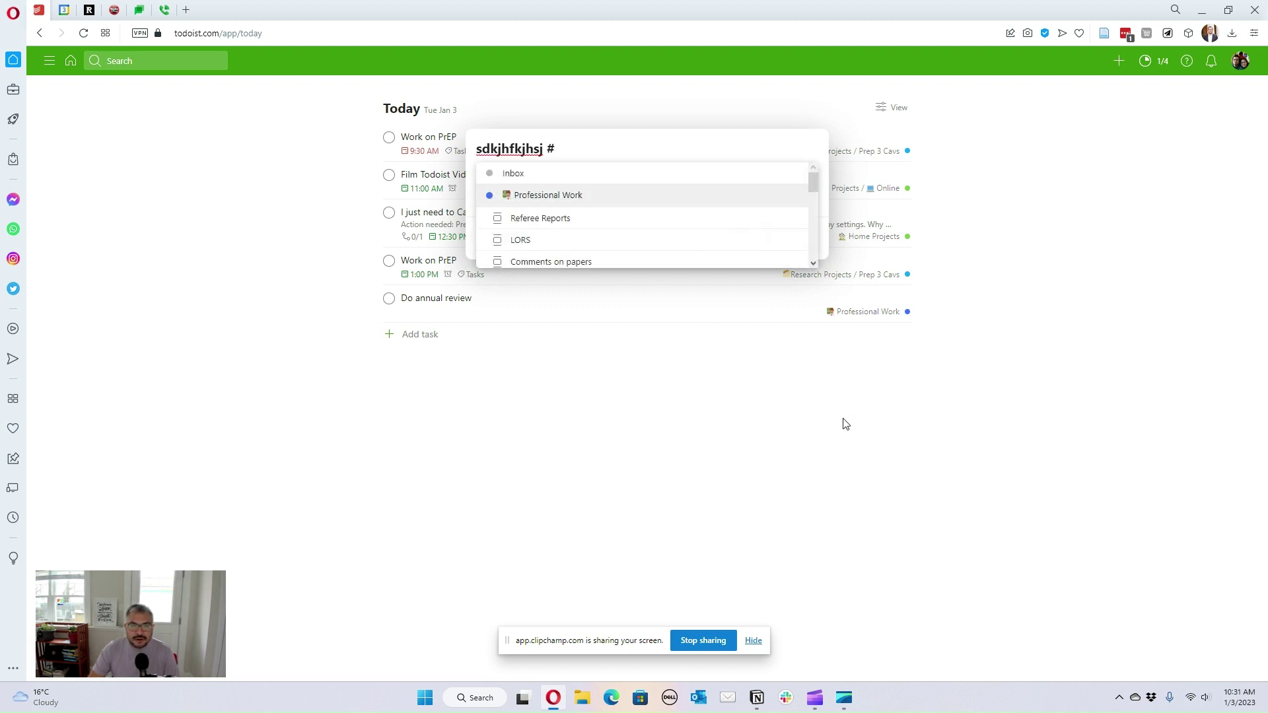
pyautogui.press('Return')
pyautogui.click(802, 243)
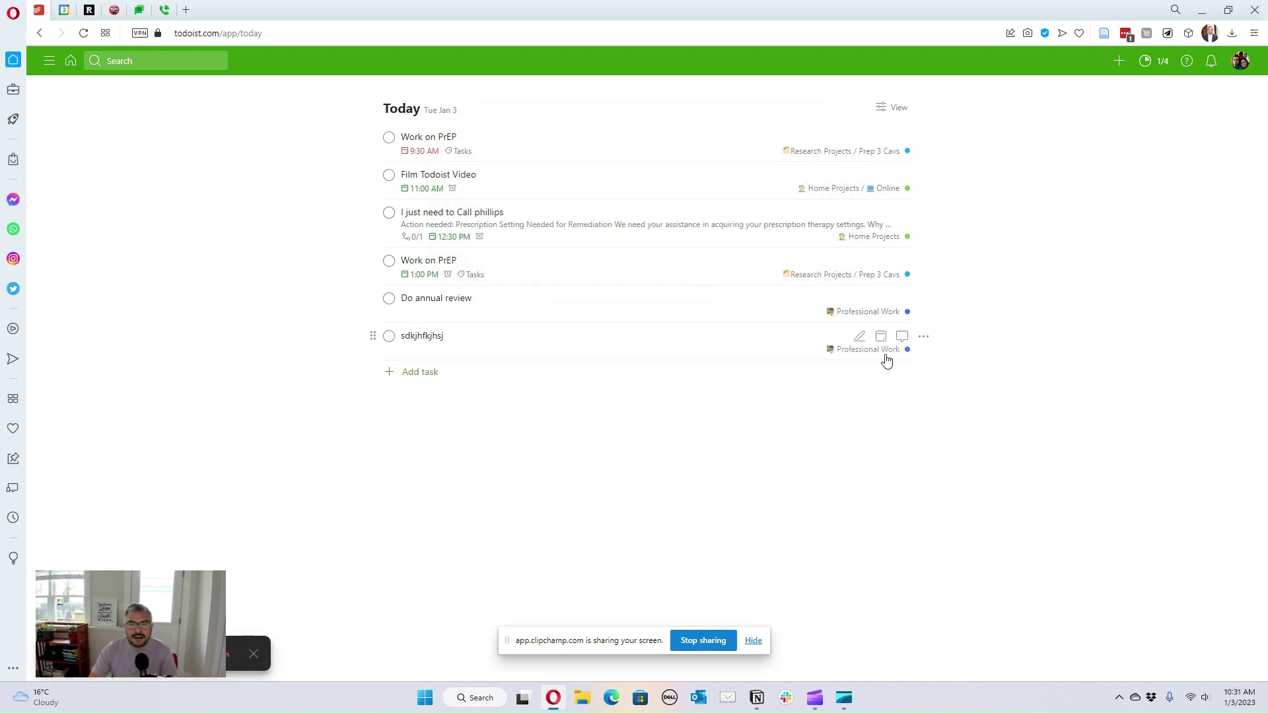
pyautogui.click(389, 338)
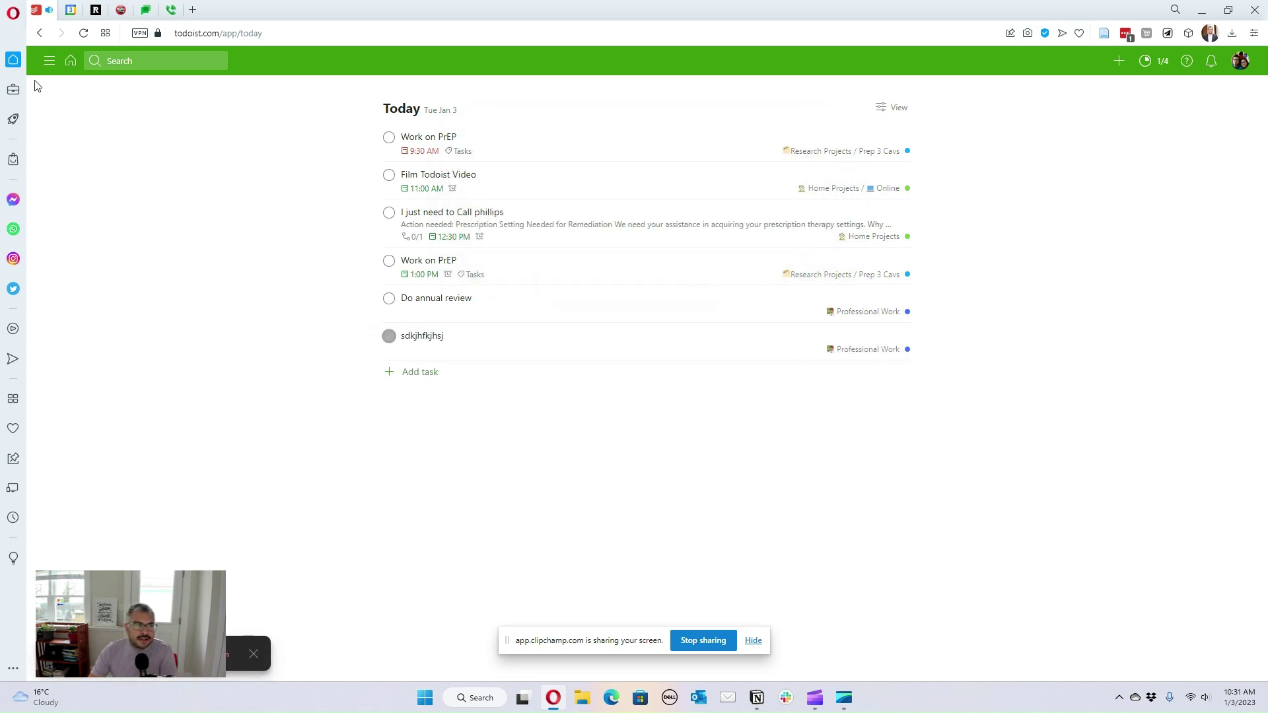
# Step: Show the list of Todoist projects and hide it again
pyautogui.click(49, 60)
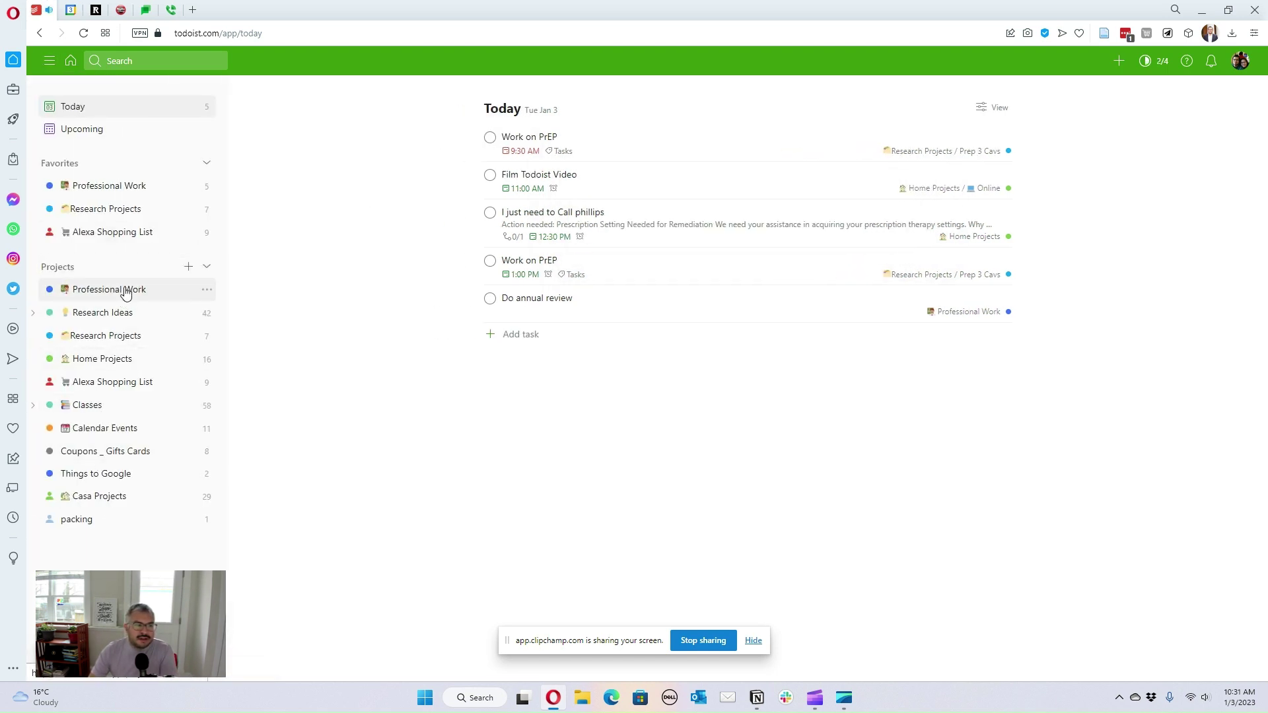
pyautogui.click(50, 61)
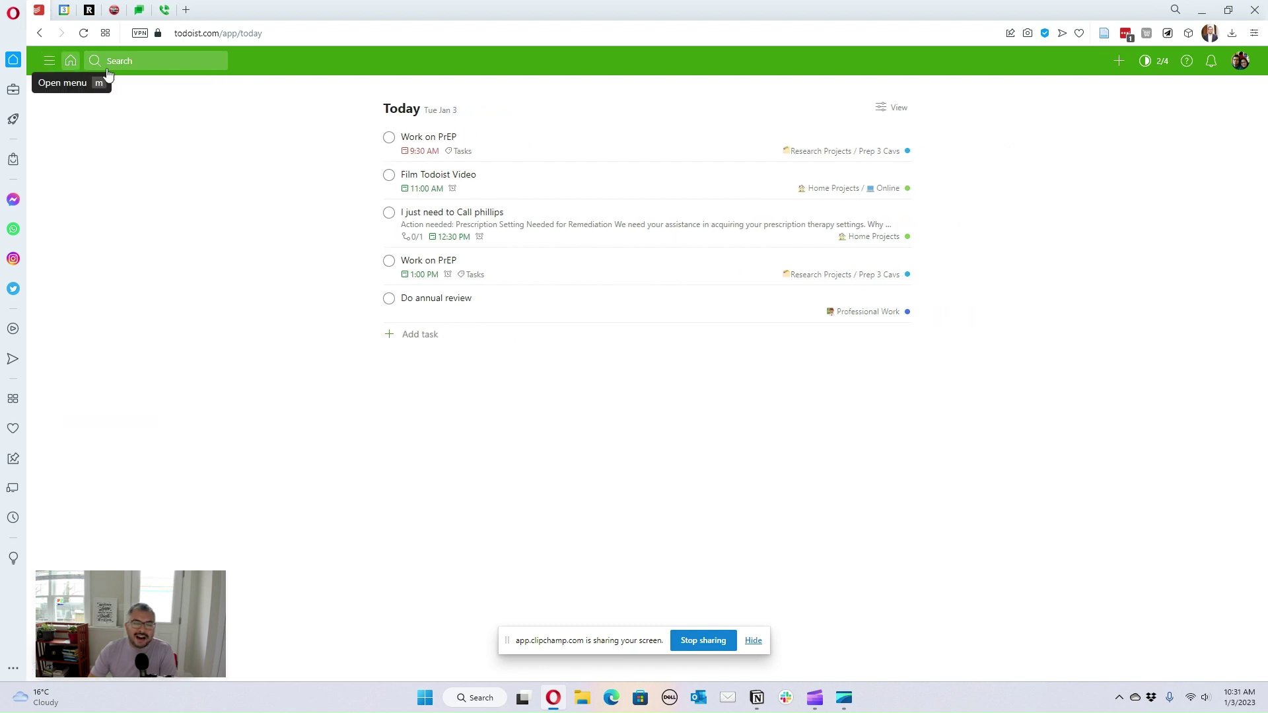
# Step: Add a task named Work on PrEP due today at 9:30am and close the task entry form
pyautogui.moveTo(440, 239)
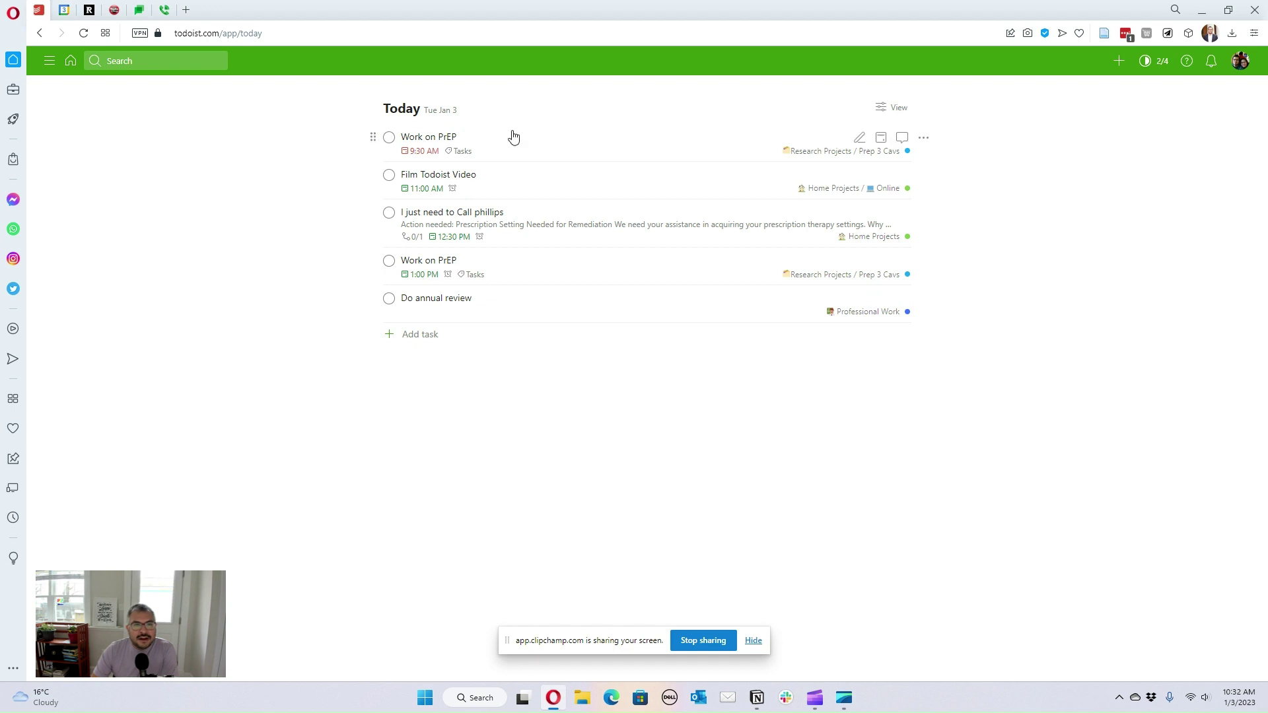
pyautogui.click(429, 335)
pyautogui.write('Work on PrEP')
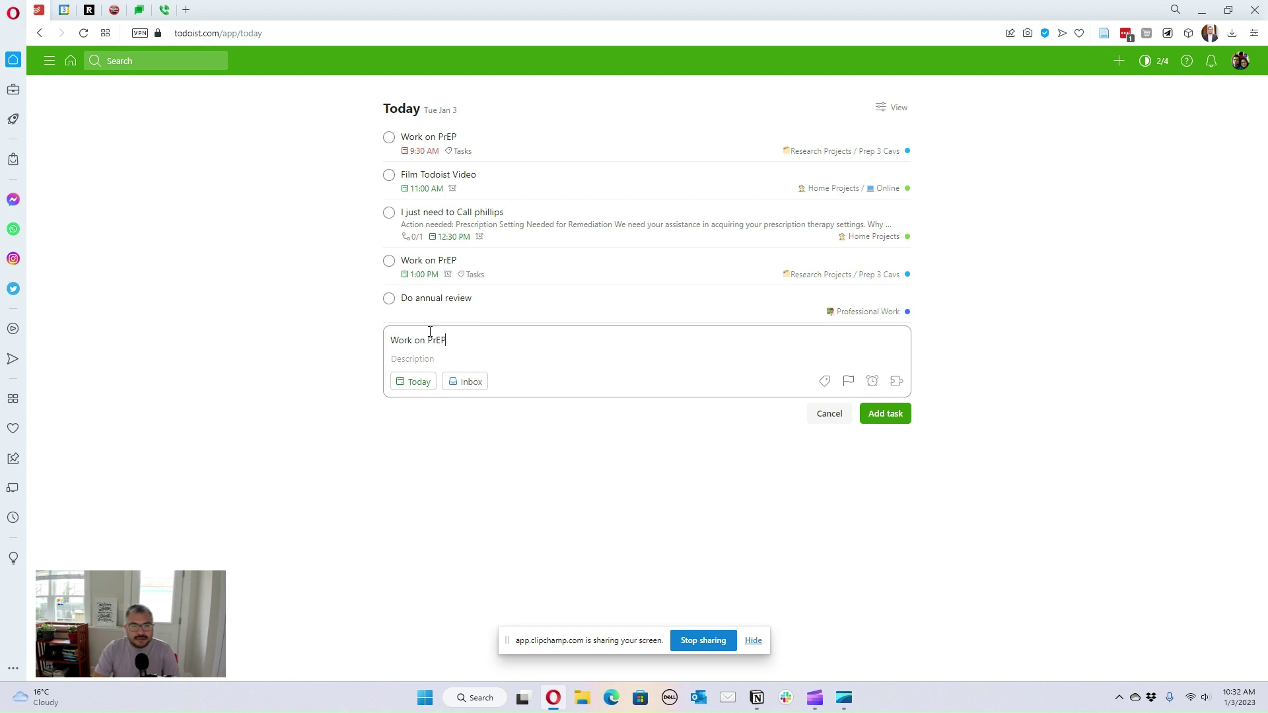
pyautogui.write(' todasyy')
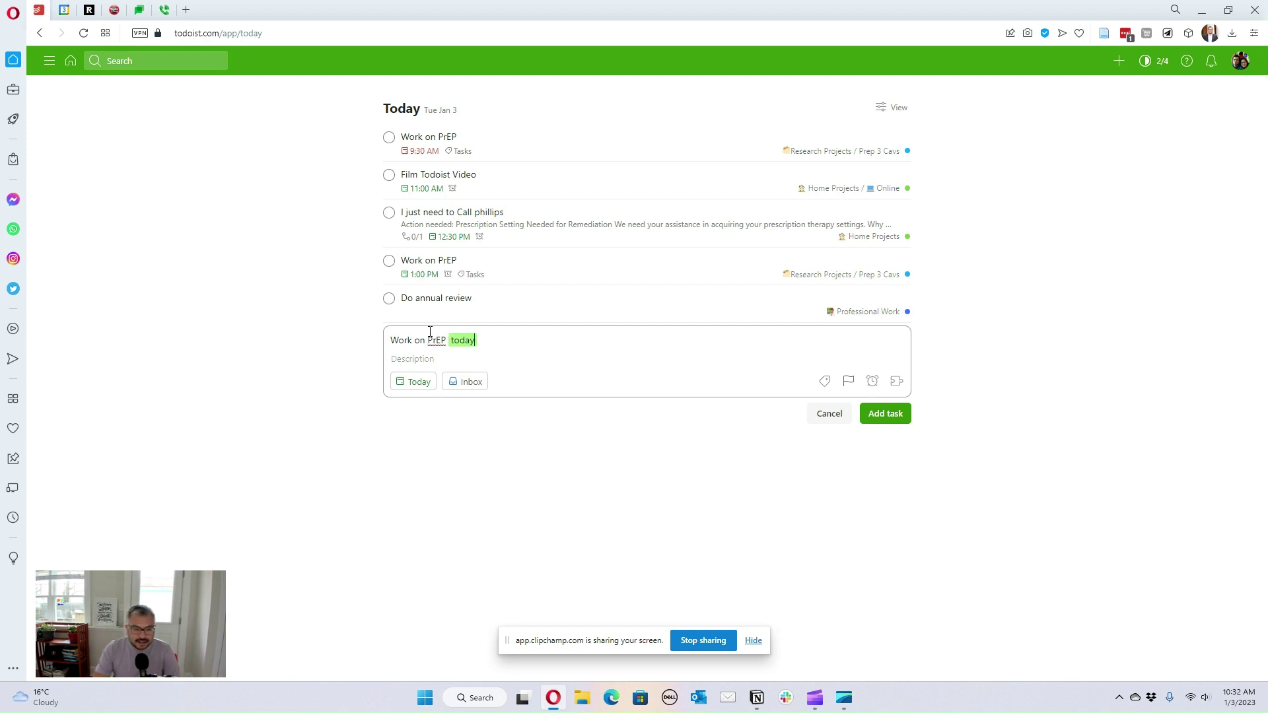
pyautogui.write(' 9:30am')
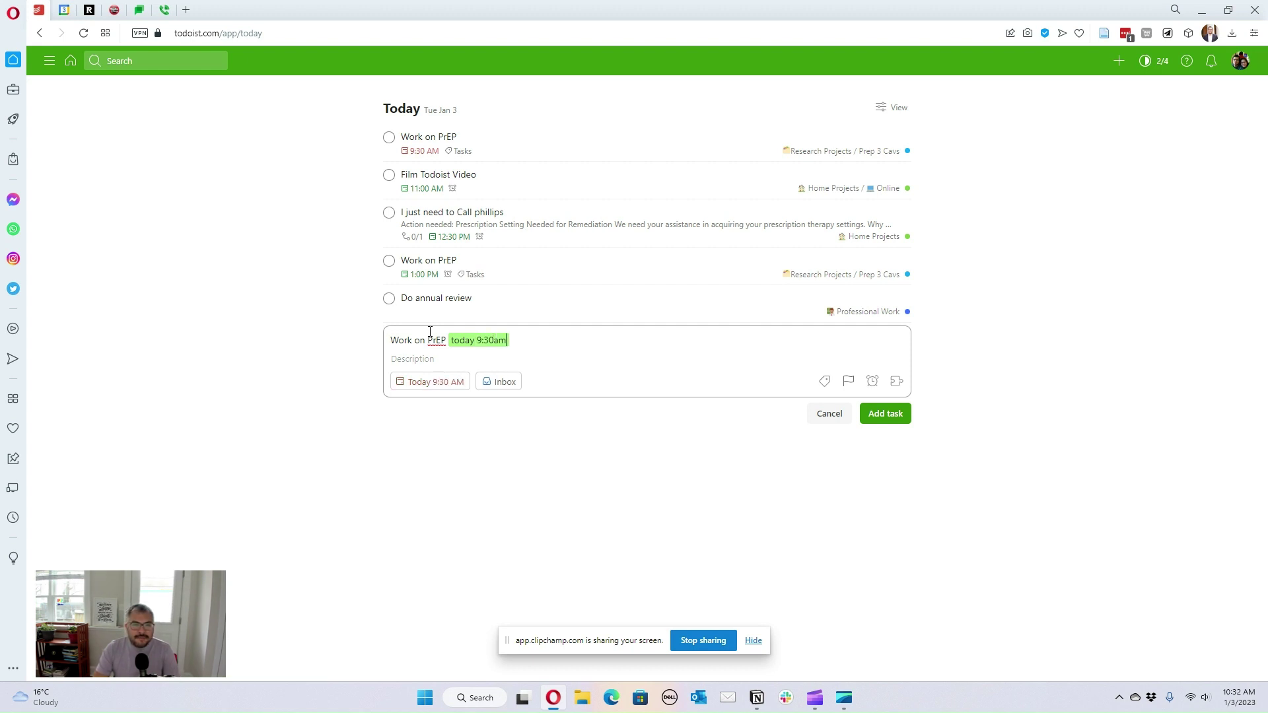
pyautogui.press('Return')
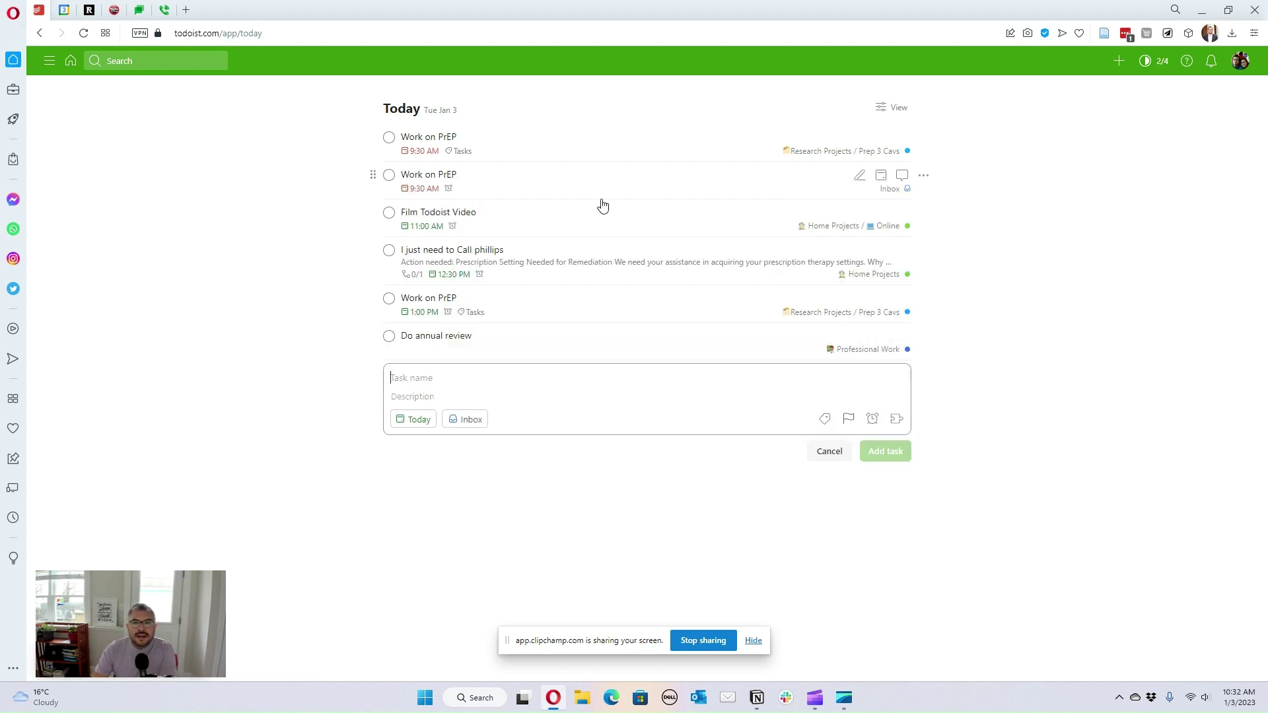
pyautogui.click(830, 451)
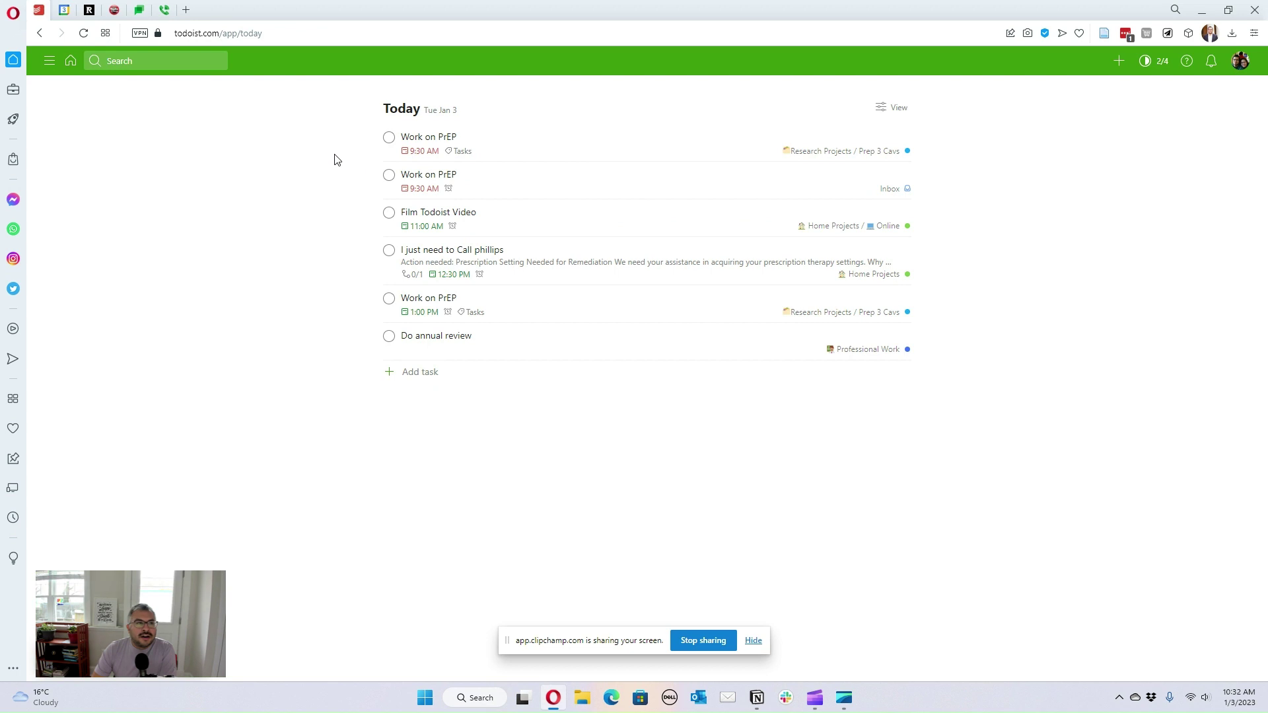
# Step: Switch to Google Calendar and extend the new 9:30am Work on PrEP event on Tuesday to end at 12pm
pyautogui.click(64, 10)
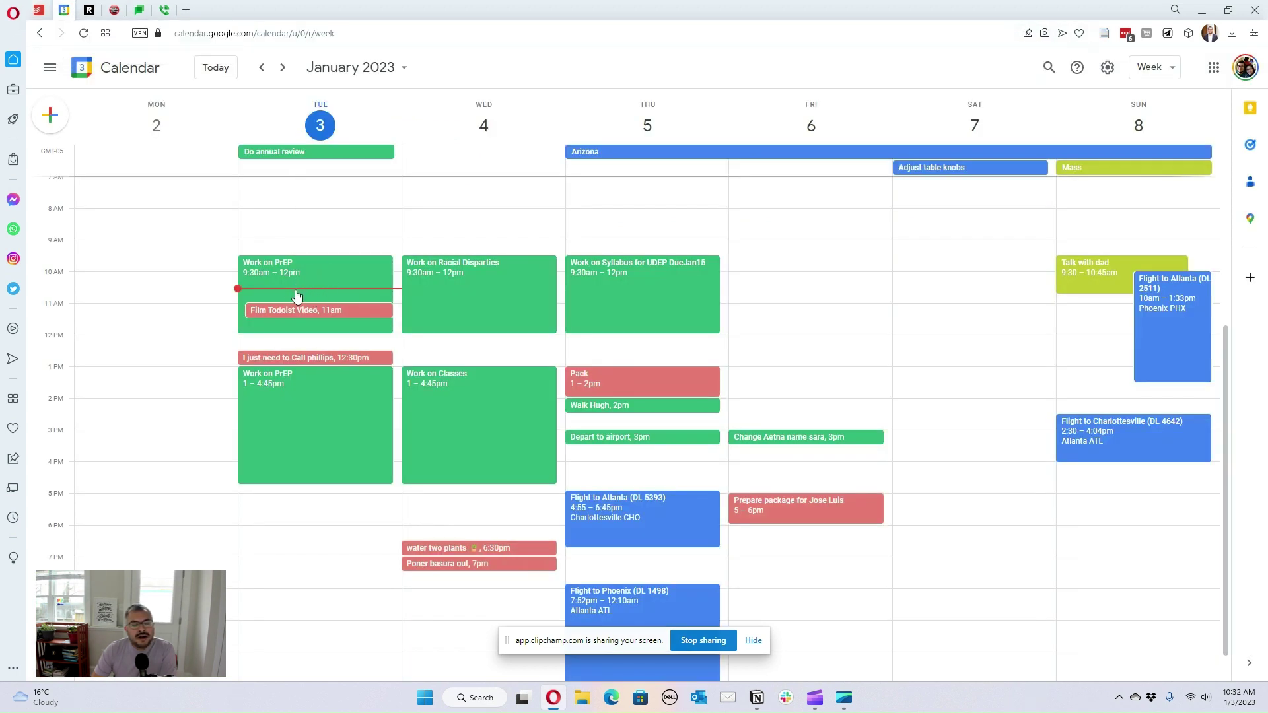
pyautogui.moveTo(297, 295); pyautogui.dragTo(377, 331)
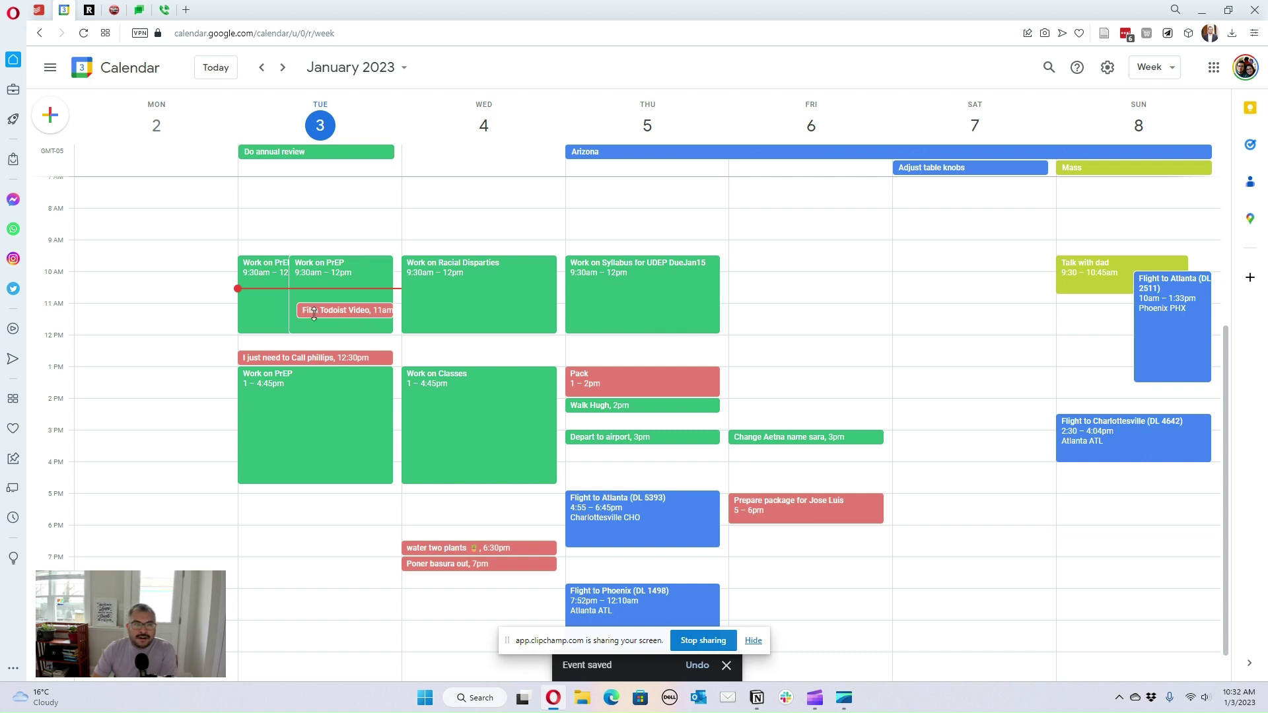
# Step: Switch back to Todoist and mark the 9:30 AM Work on PrEP task in the Inbox complete
pyautogui.click(38, 9)
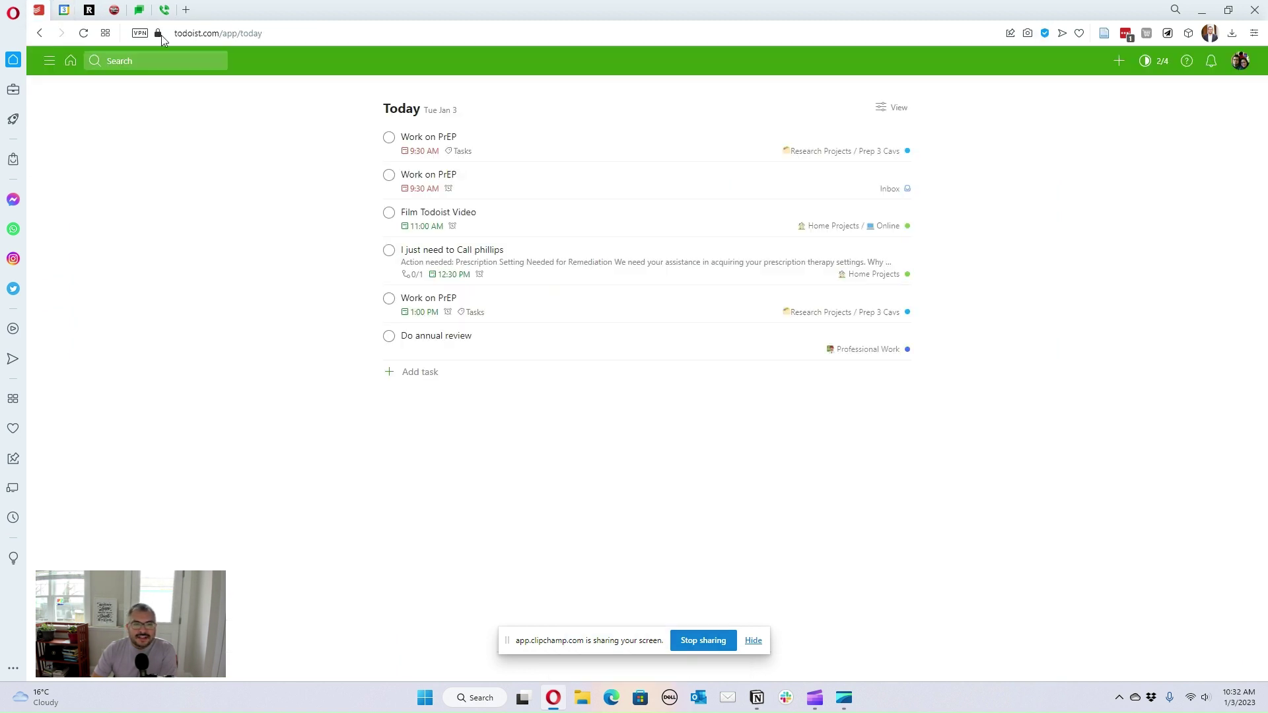
pyautogui.click(389, 177)
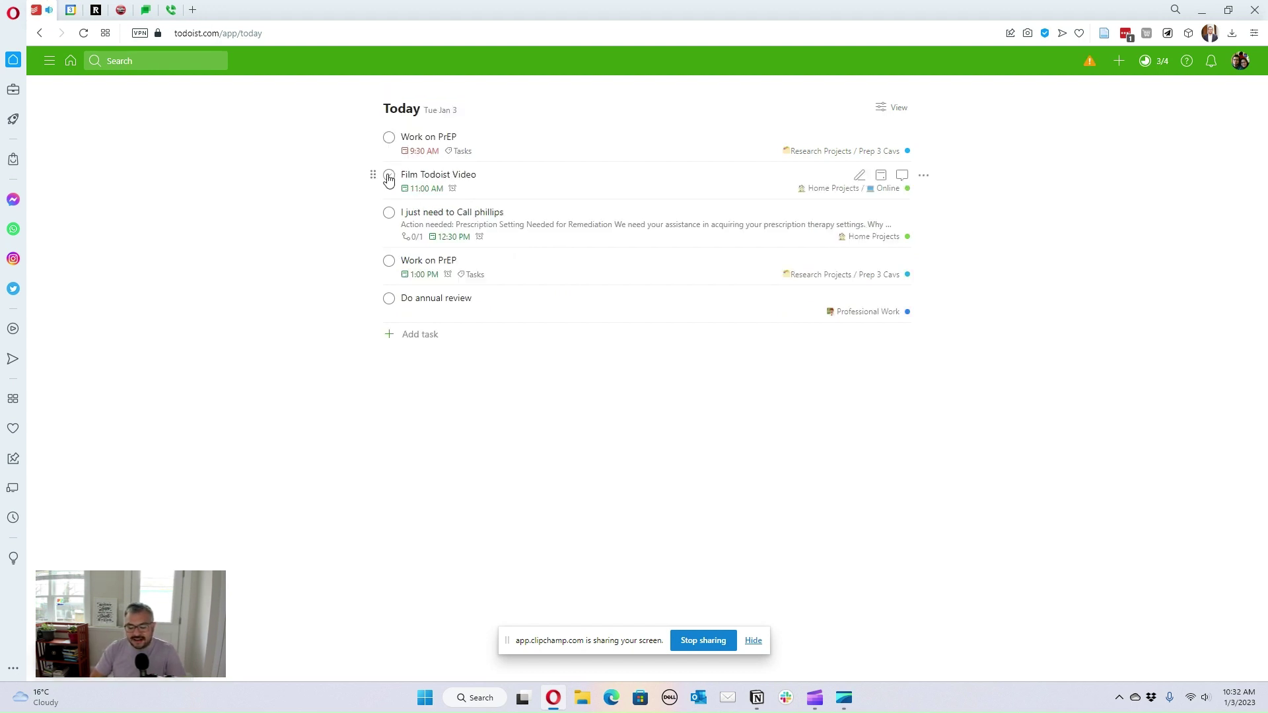
# Step: Compare today's tasks in Todoist with Tuesday's events in Google Calendar
pyautogui.click(64, 10)
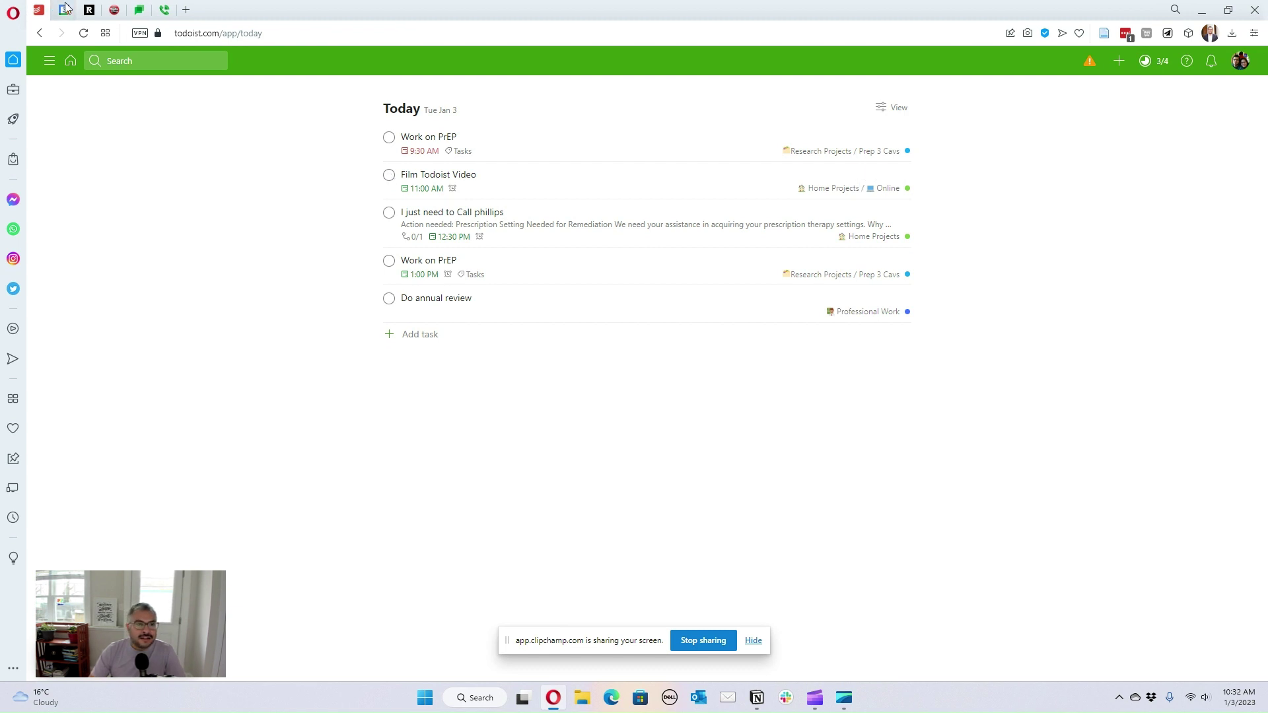
pyautogui.click(44, 13)
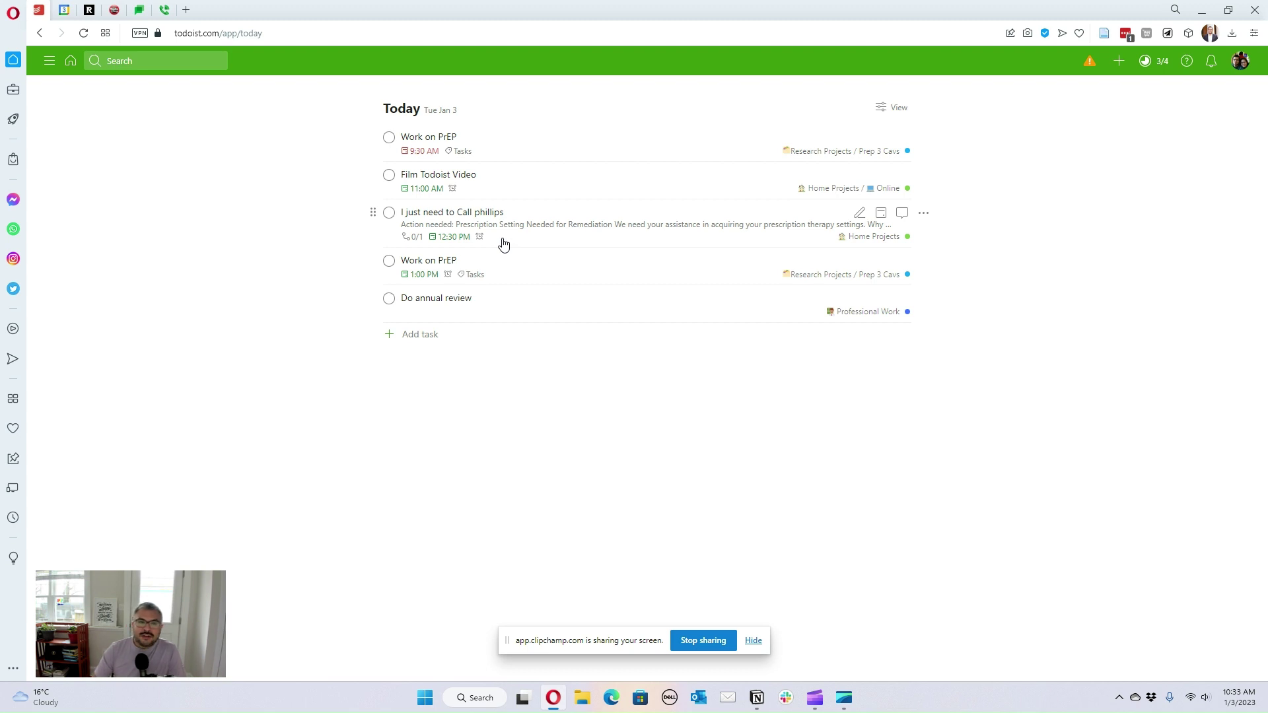
pyautogui.click(65, 11)
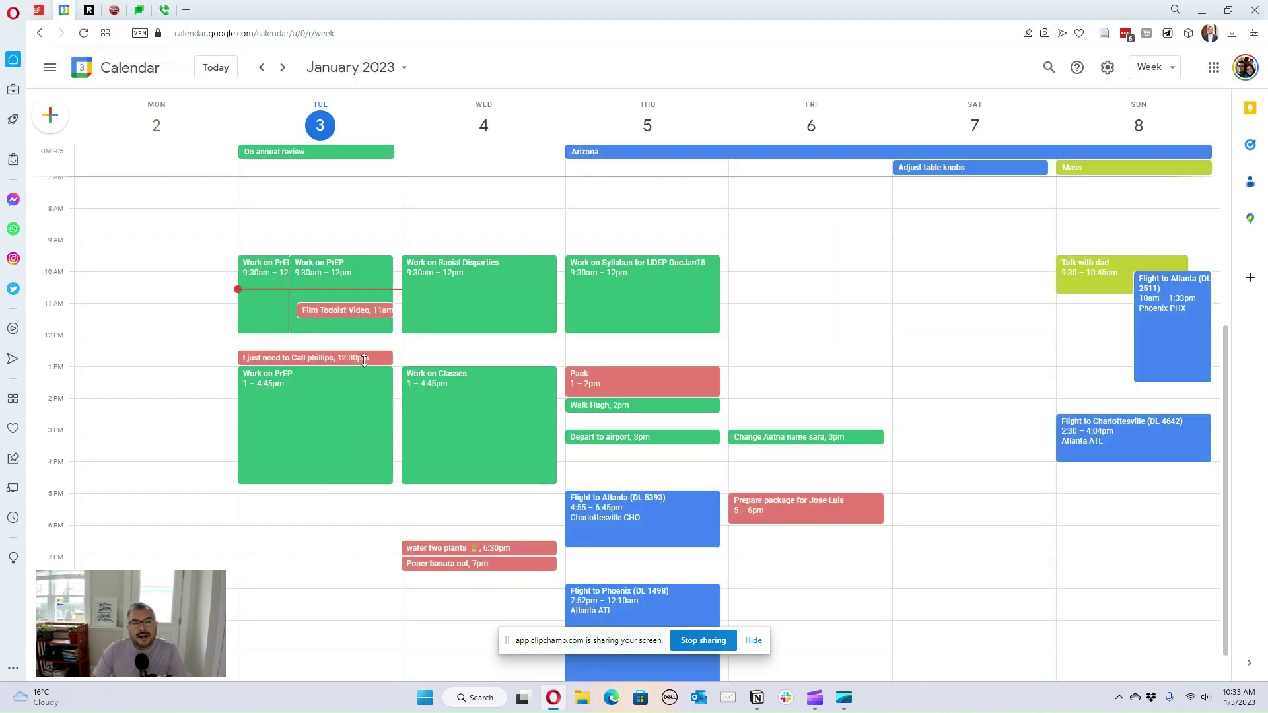
pyautogui.click(38, 11)
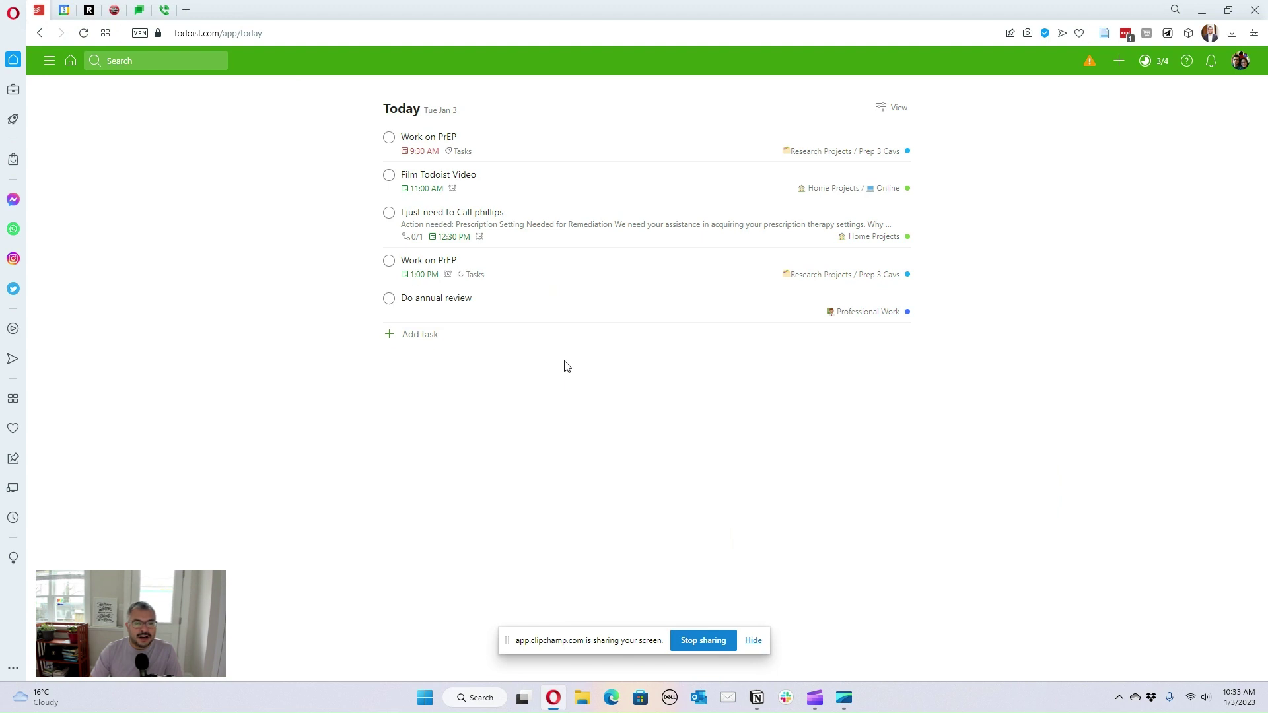
pyautogui.click(64, 10)
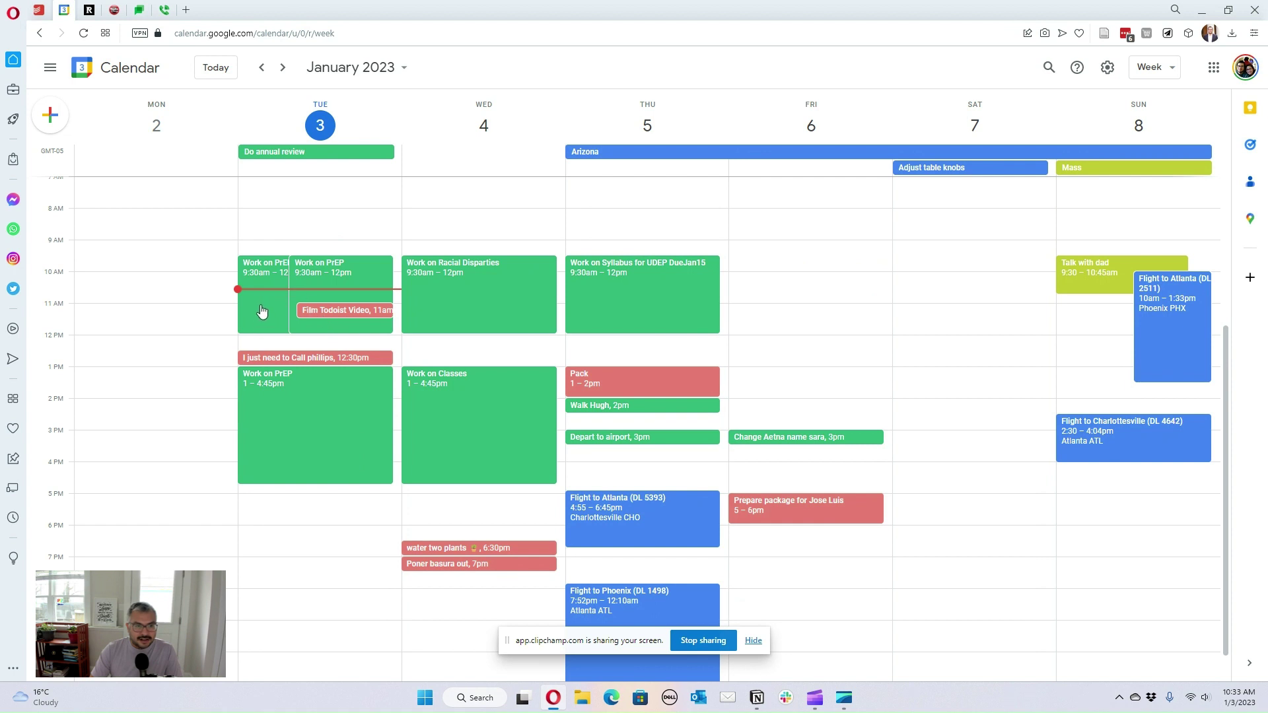
pyautogui.click(38, 10)
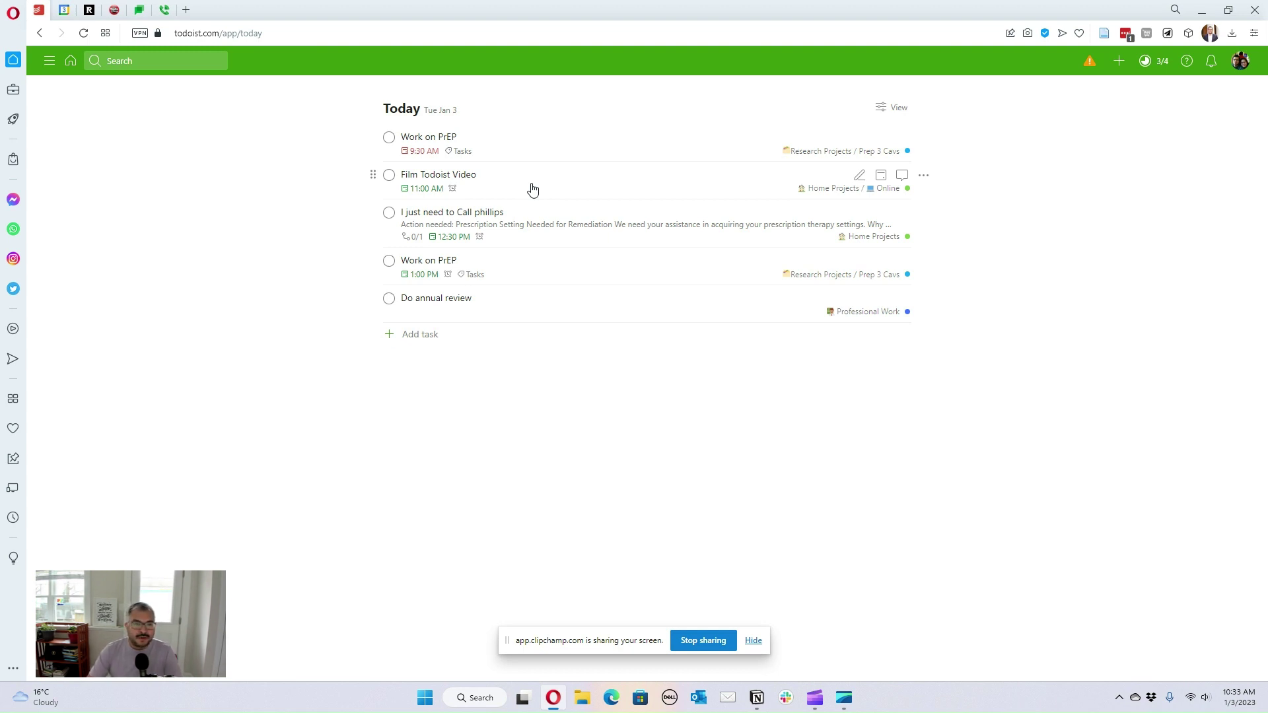
# Step: Add a task named Go to the post office due Friday afternoon
pyautogui.press('q')
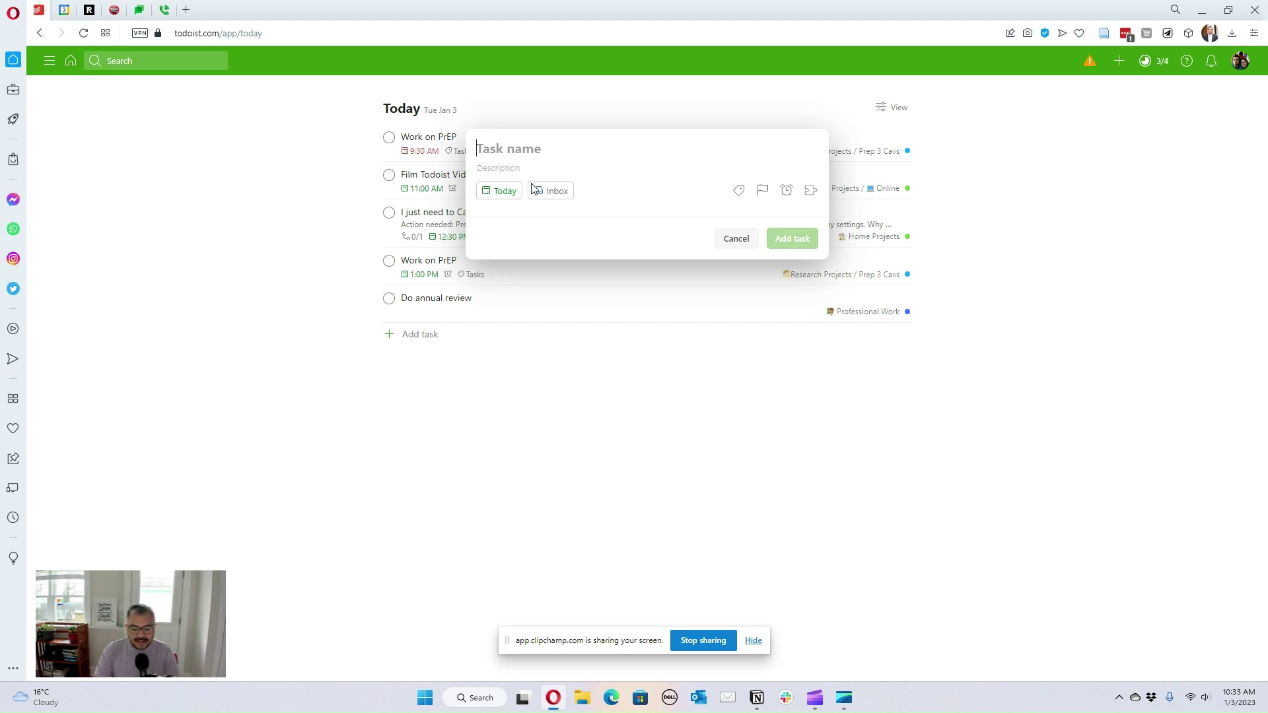
pyautogui.write('Go to th')
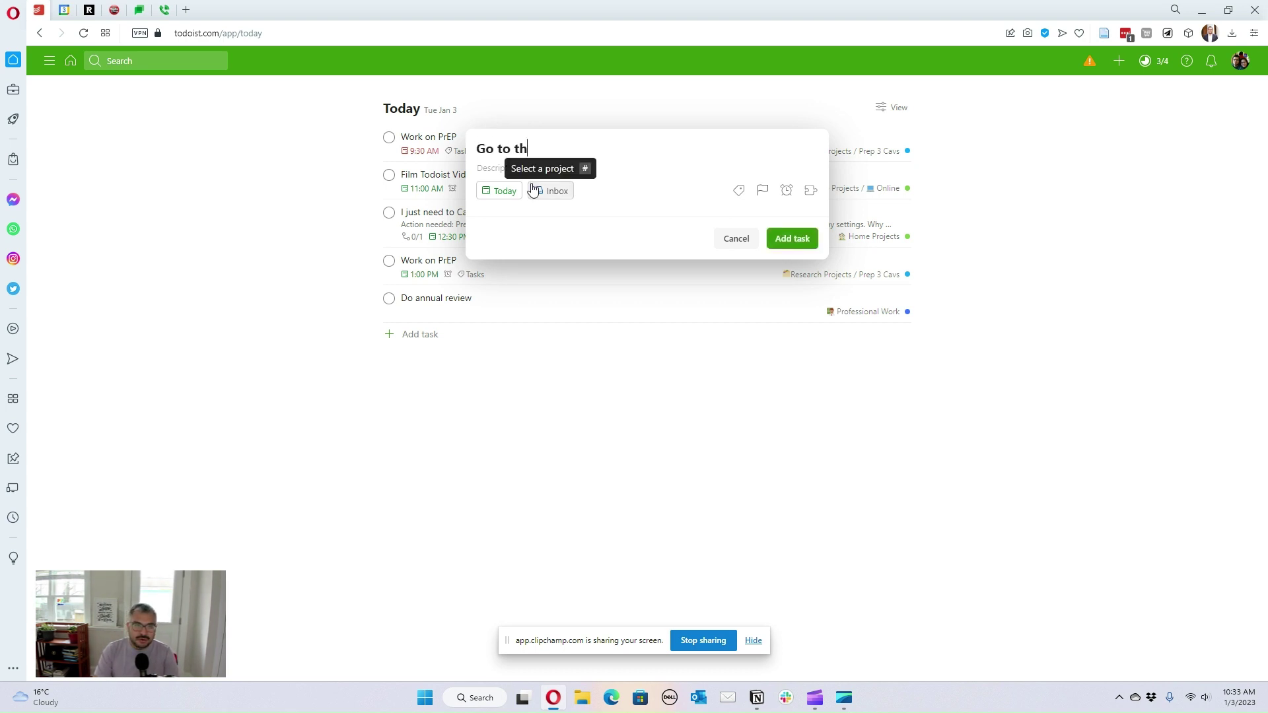
pyautogui.write('e post office f')
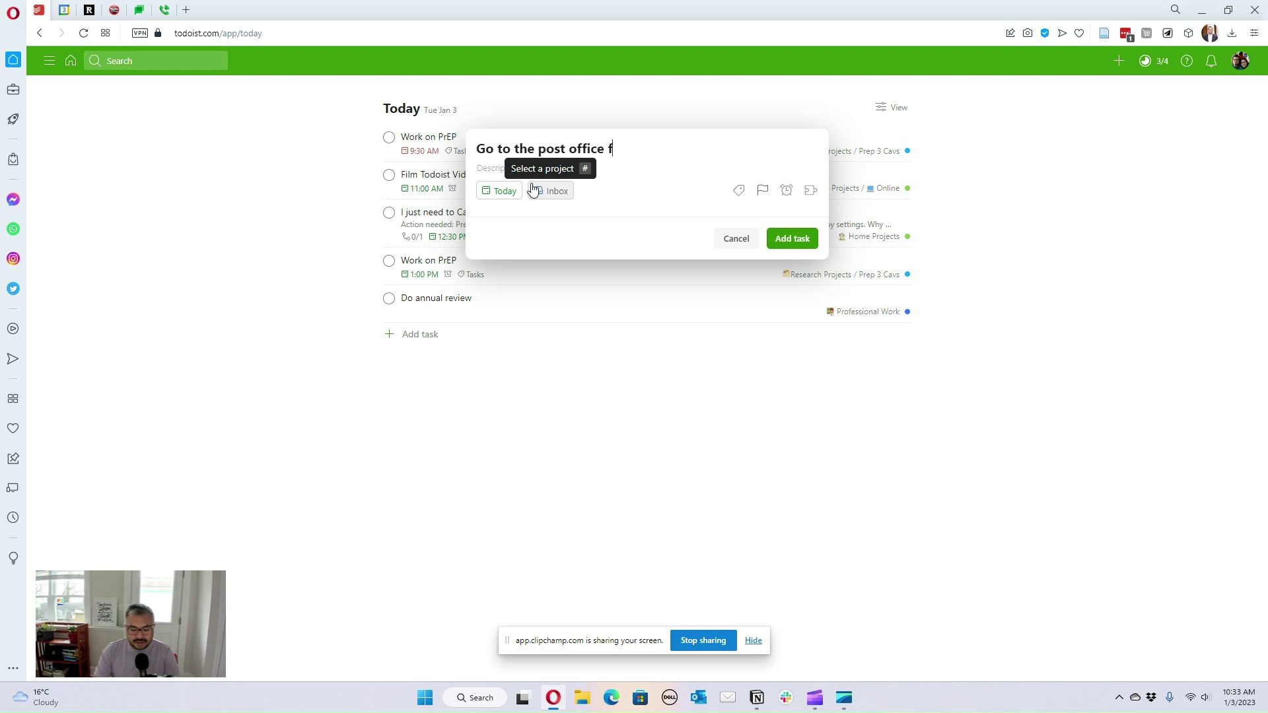
pyautogui.write('riday afternoon')
pyautogui.press('Return')
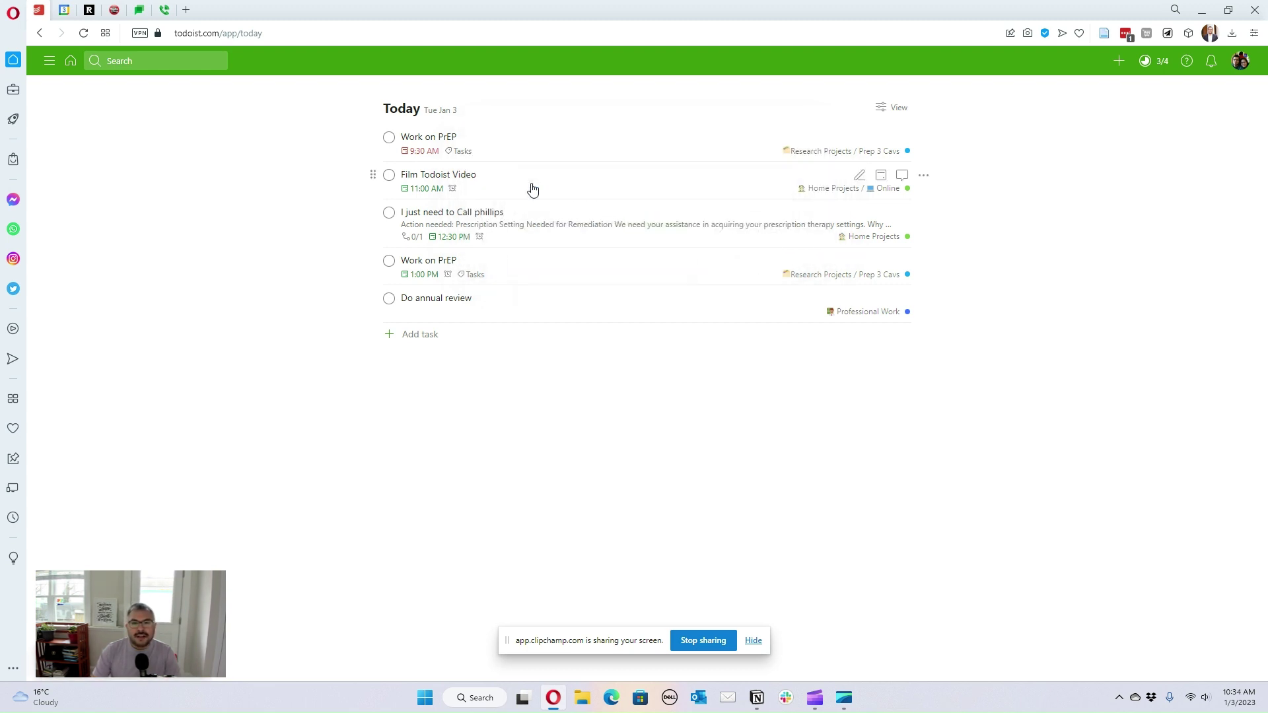
# Step: Switch to Google Calendar and check Friday afternoon for the post office task
pyautogui.hotkey('ctrl', 'Tab')
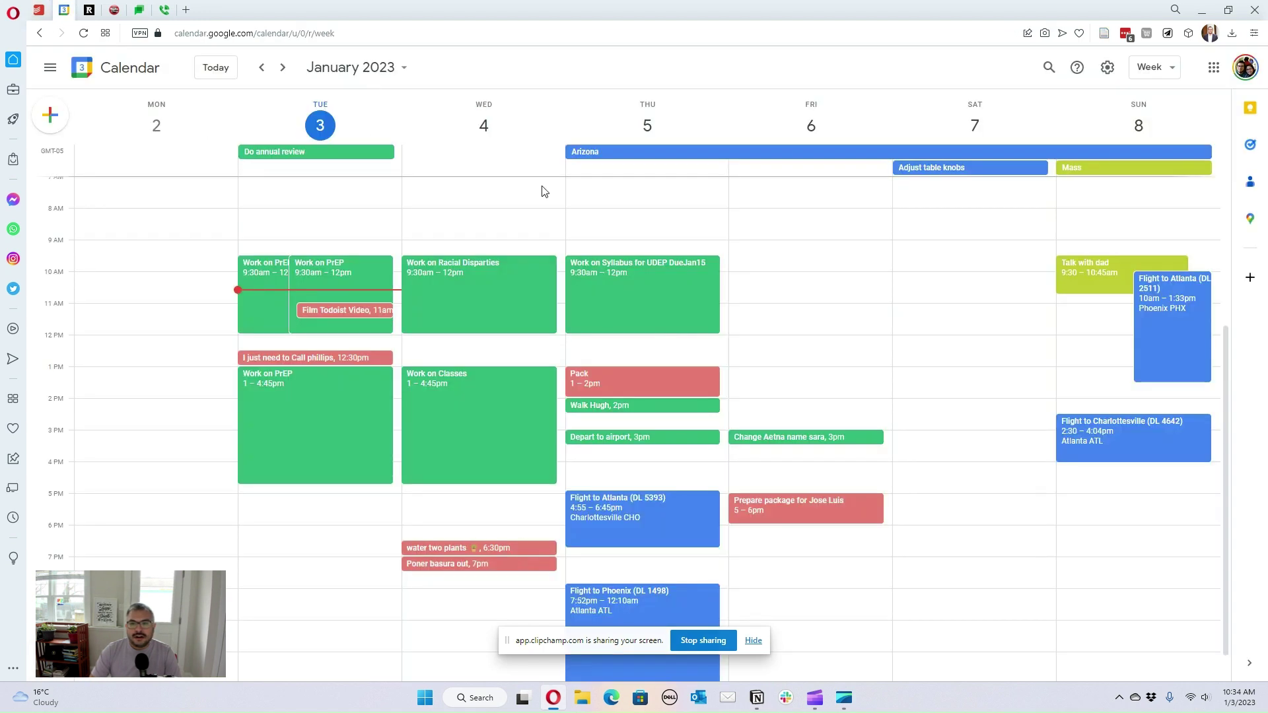
pyautogui.scroll(-1, 759, 310)
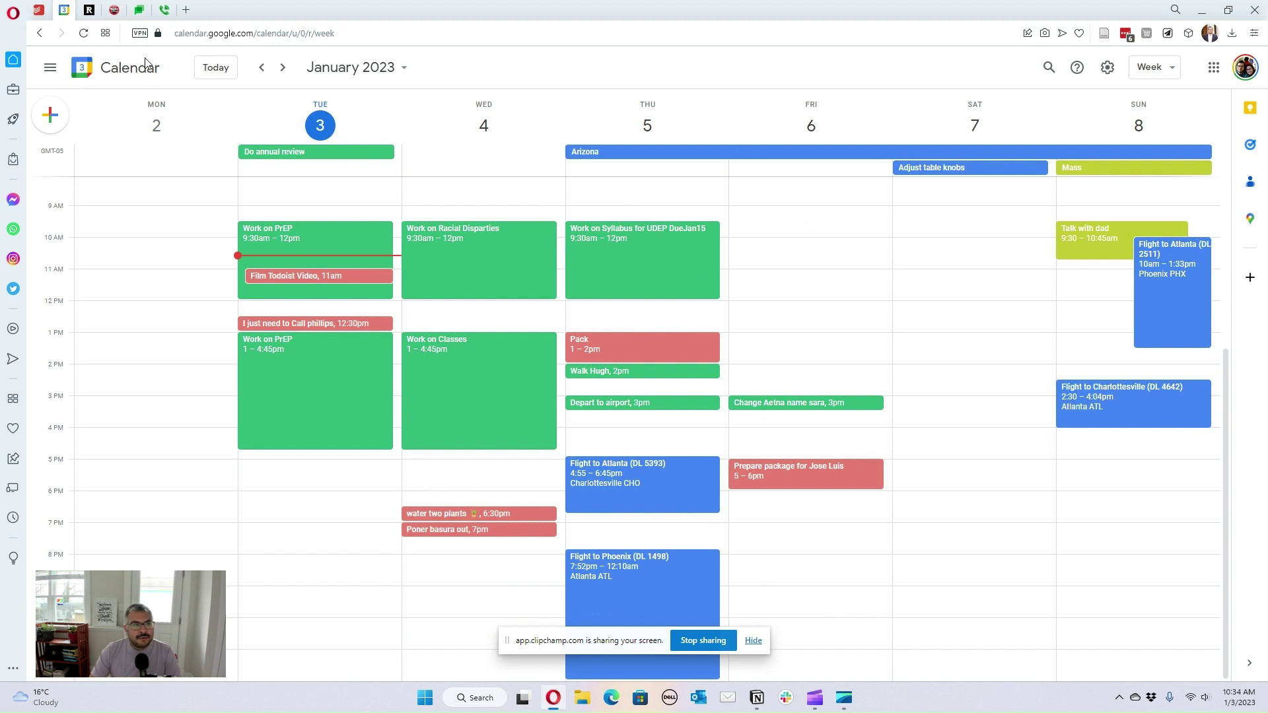
# Step: Compare the current week in Google Calendar with today's task list in Todoist
pyautogui.click(215, 68)
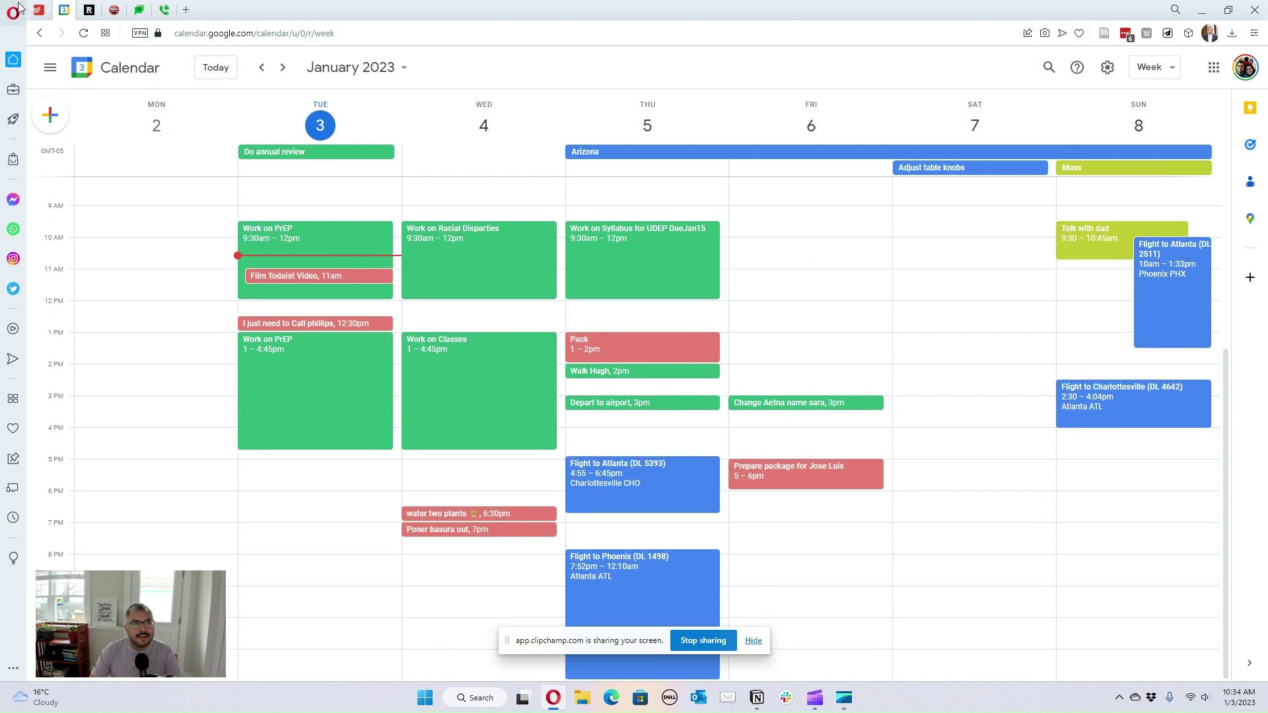
pyautogui.click(38, 9)
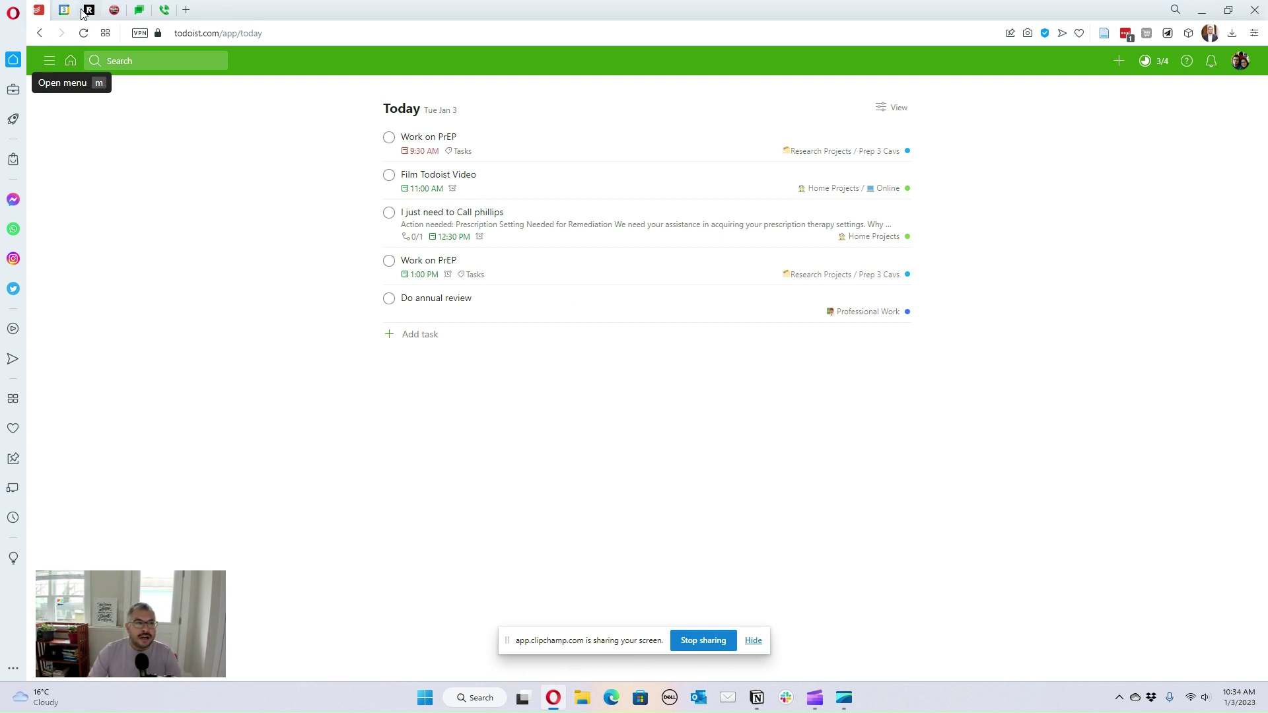
pyautogui.click(61, 10)
pyautogui.click(38, 10)
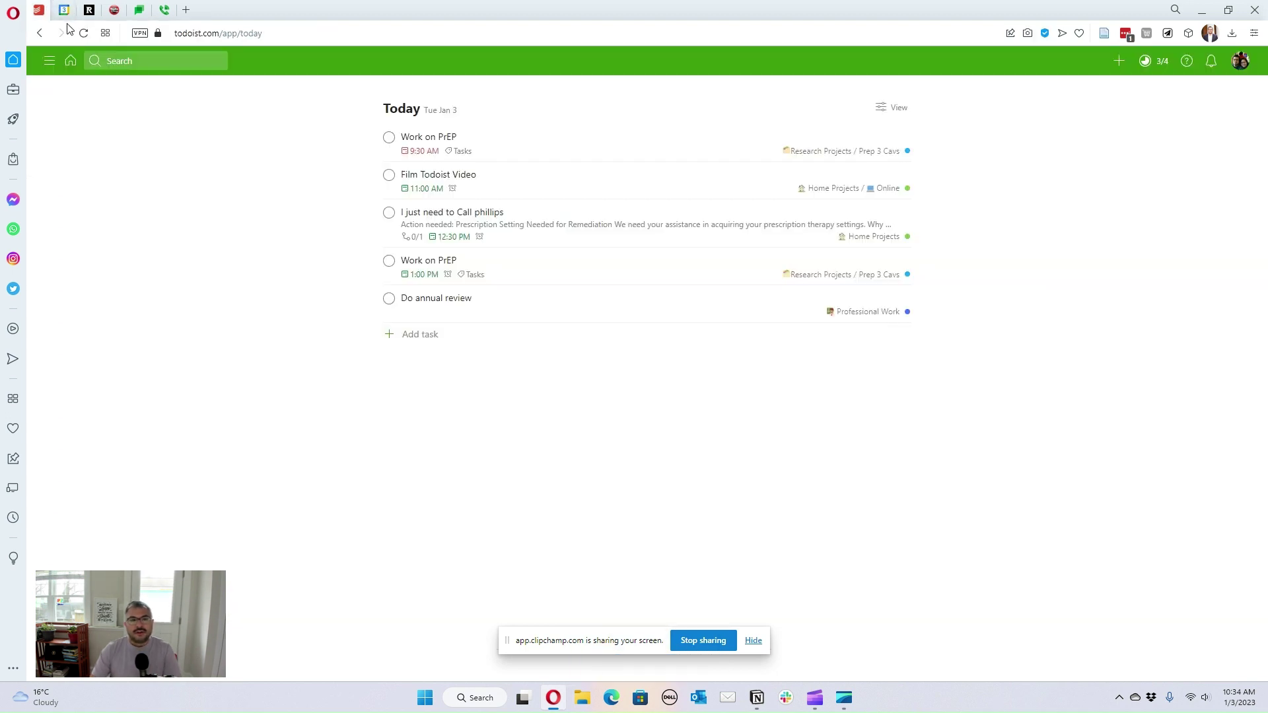
pyautogui.click(105, 60)
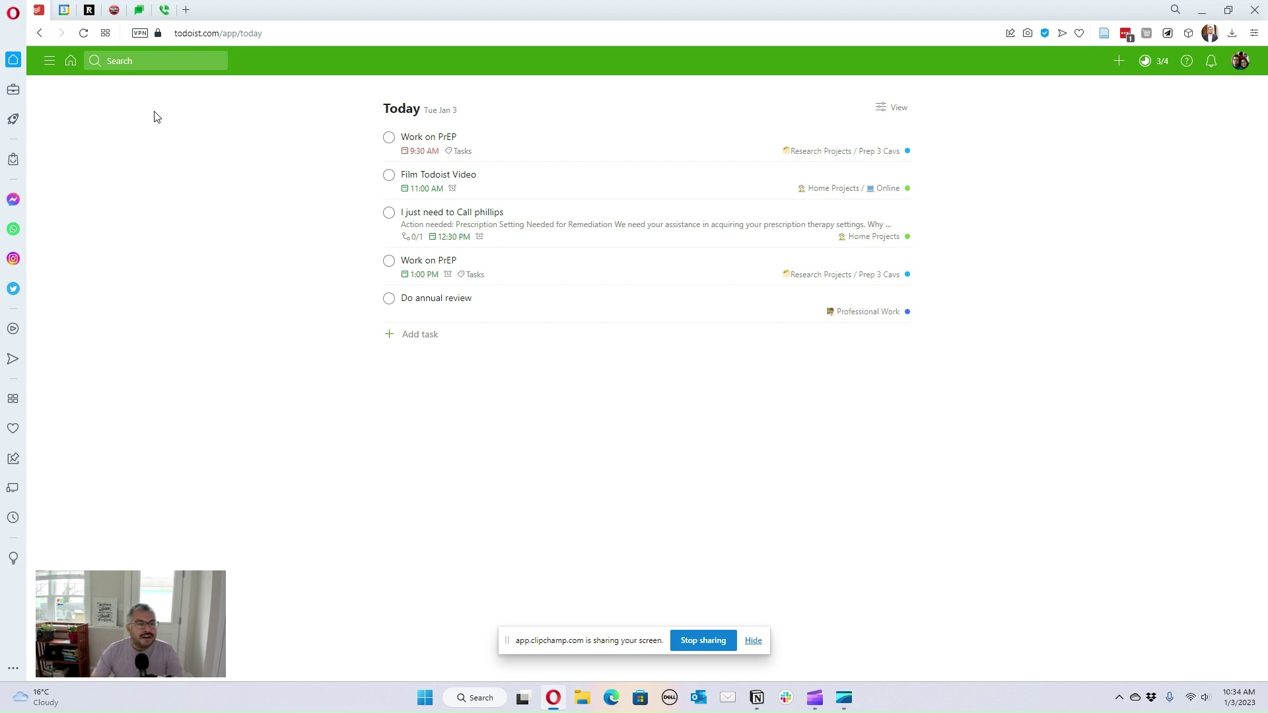
# Step: Open the Upcoming view in Todoist and hide the sidebar to review the week's tasks by day
pyautogui.click(49, 61)
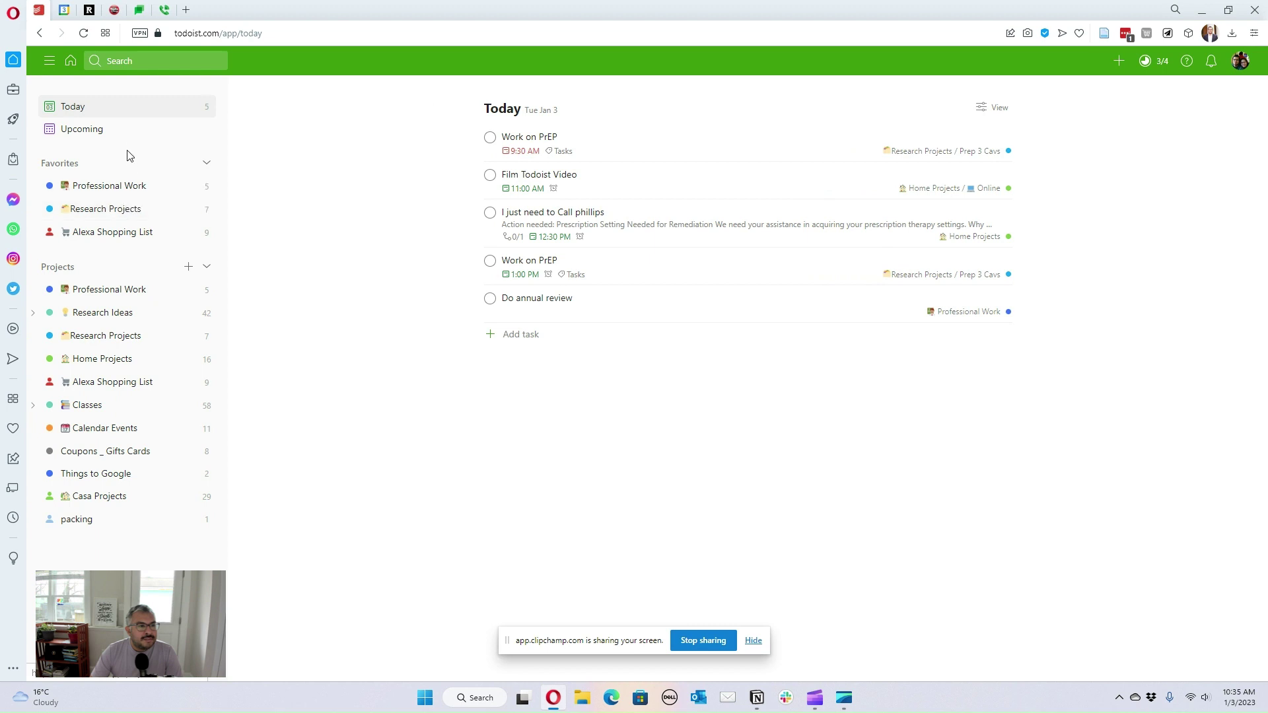
pyautogui.click(123, 132)
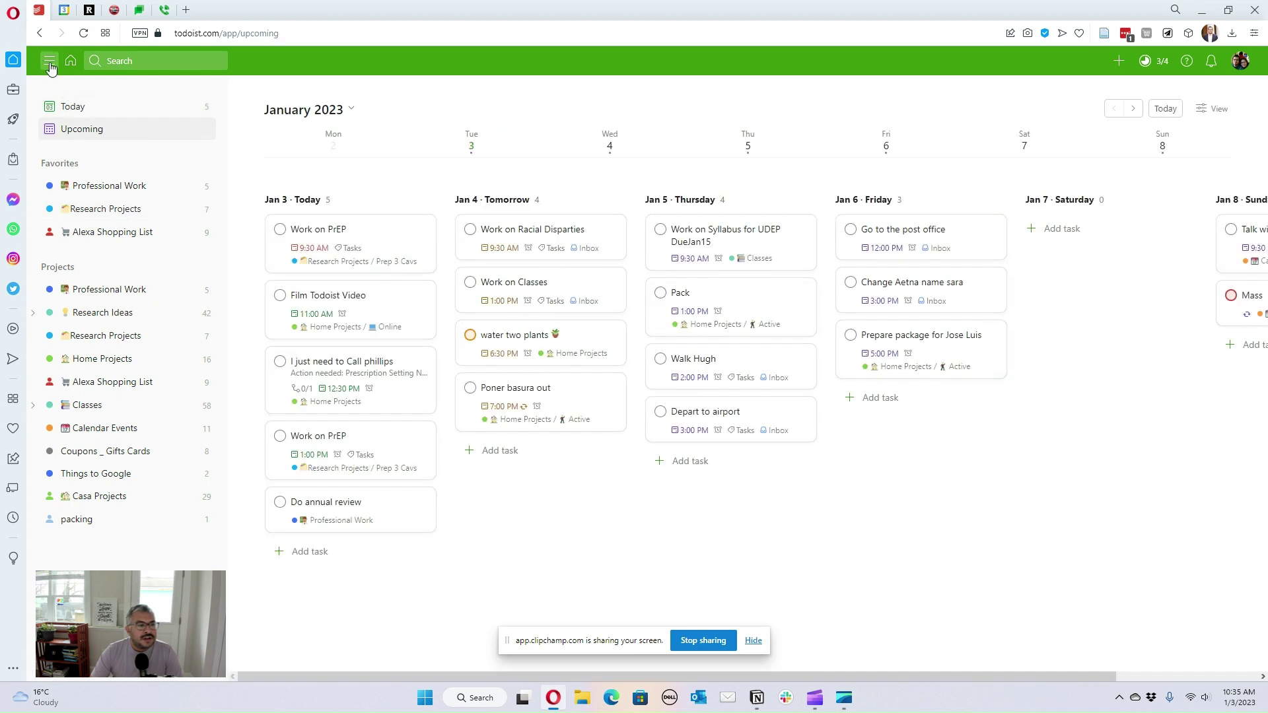
pyautogui.click(49, 64)
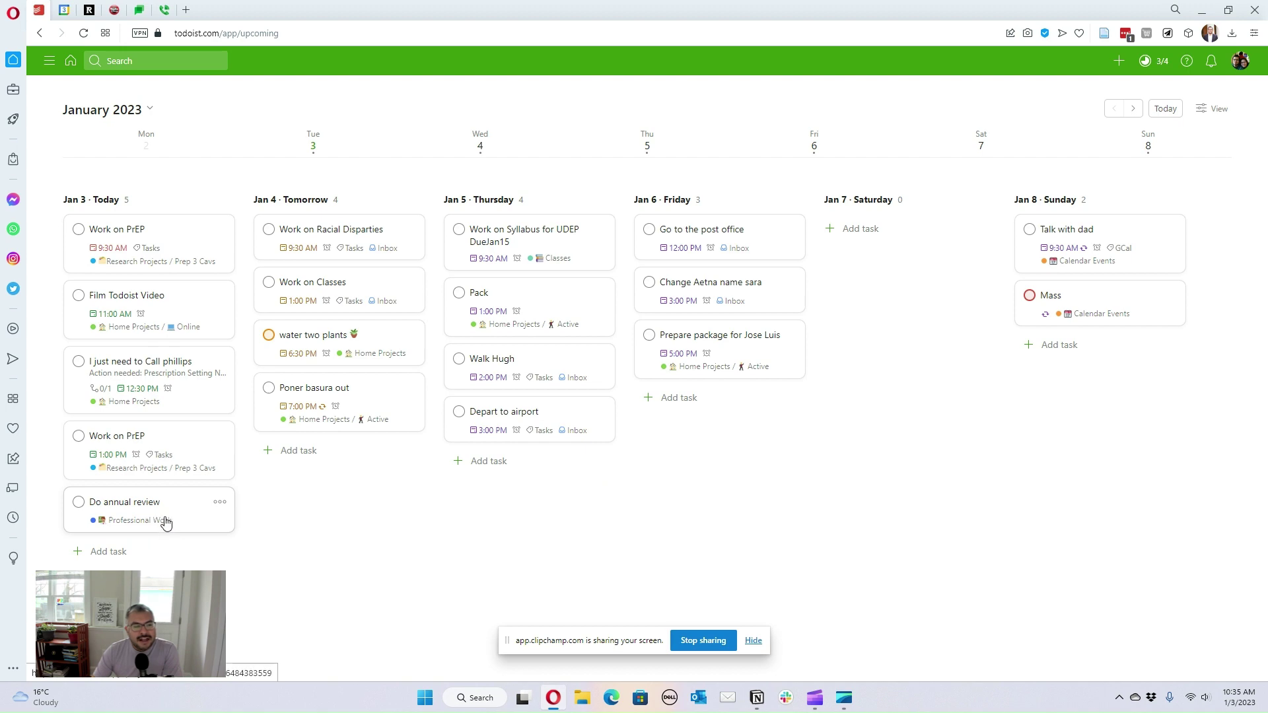
# Step: Return to the Today list with the sidebar shown, and check Friday in Google Calendar for the post office task
pyautogui.click(50, 61)
pyautogui.click(78, 108)
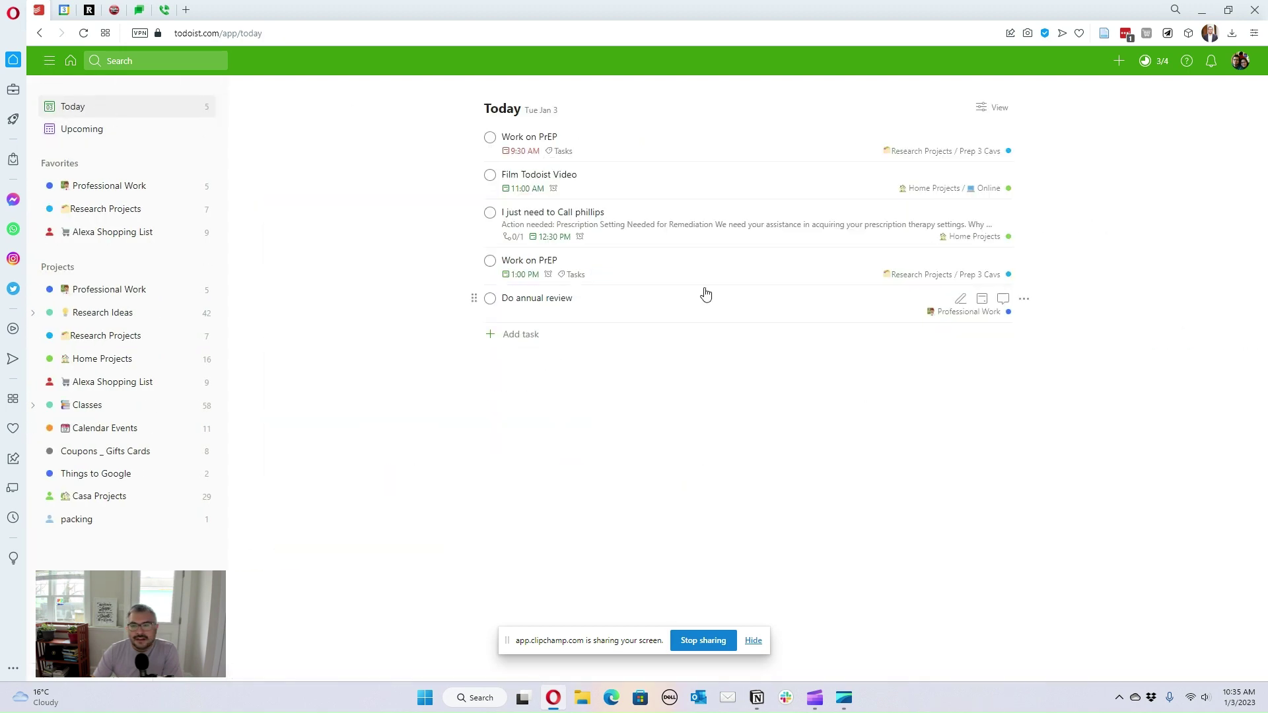
pyautogui.click(76, 16)
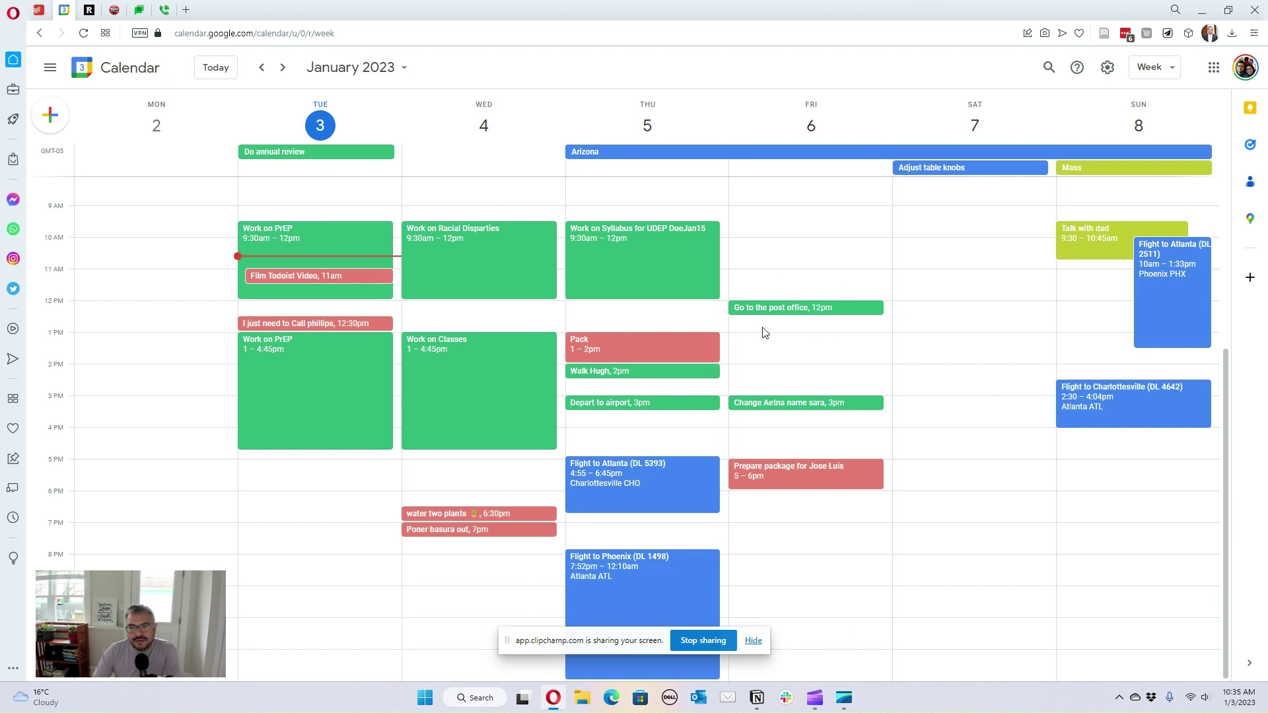
# Step: Switch back to Todoist's Upcoming view and reschedule the Do annual review task to Saturday at 4 PM
pyautogui.click(38, 12)
pyautogui.click(122, 134)
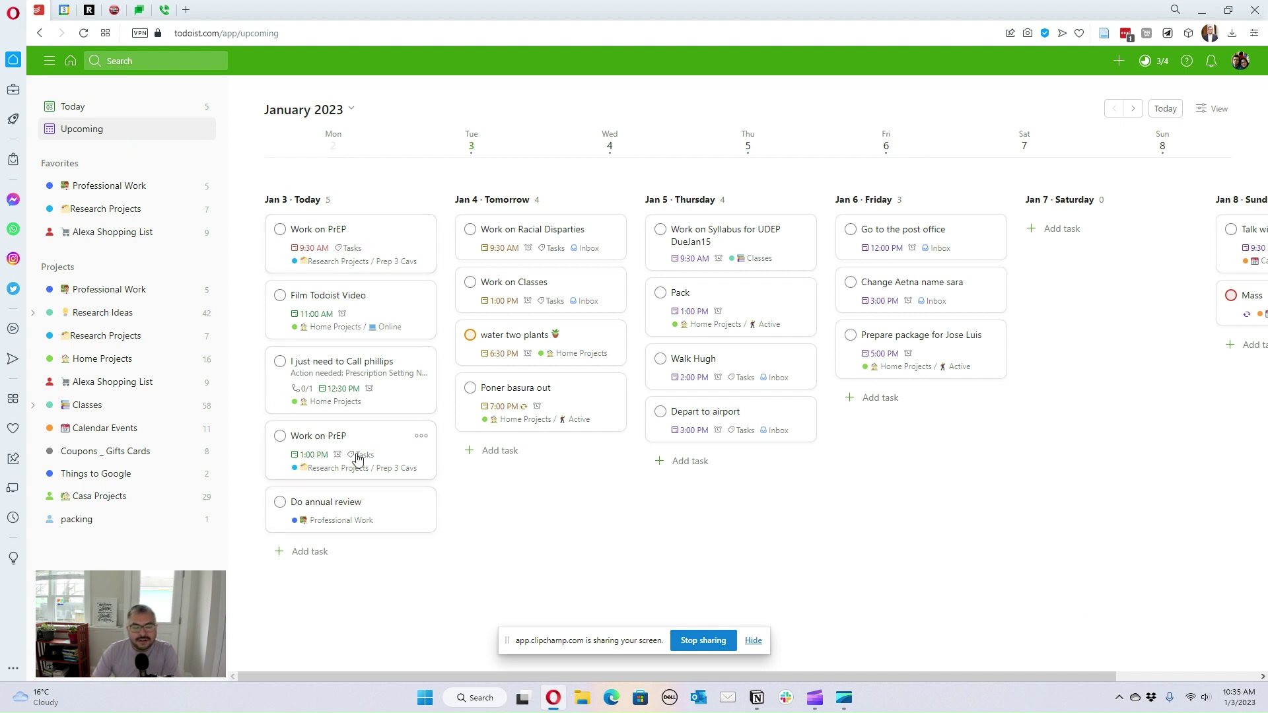
pyautogui.moveTo(362, 514); pyautogui.dragTo(1117, 245)
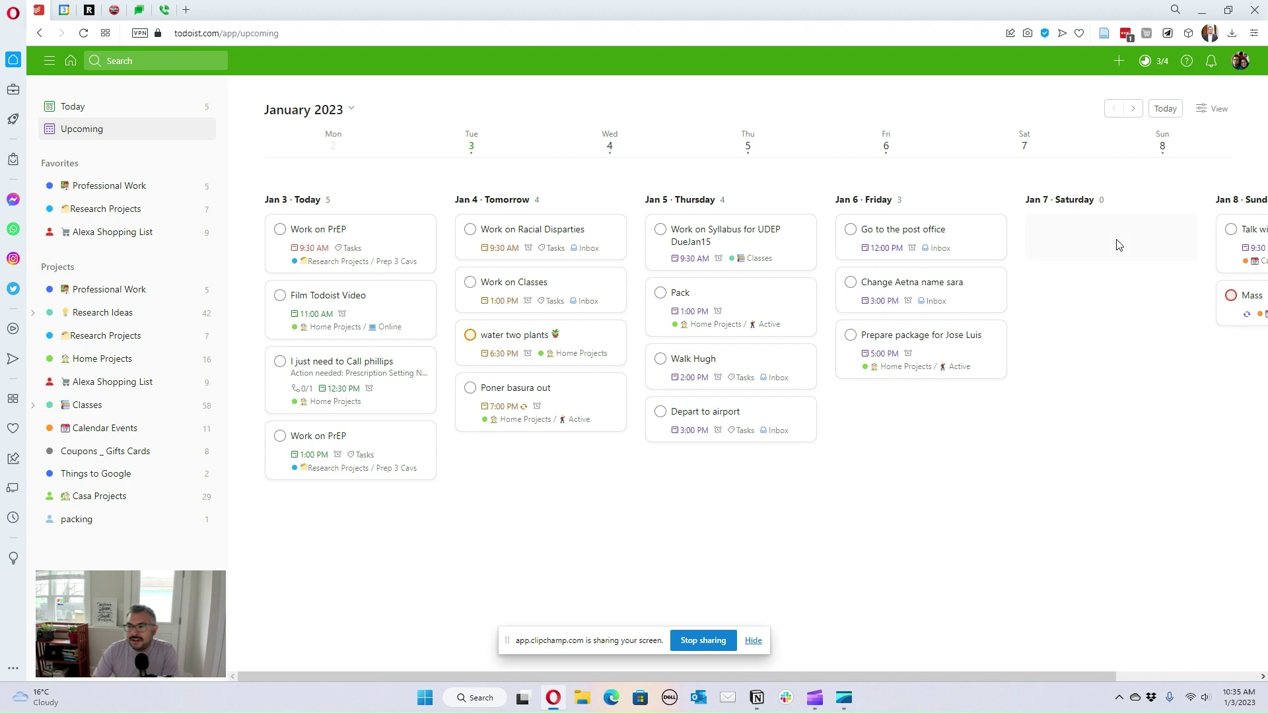
pyautogui.click(1128, 234)
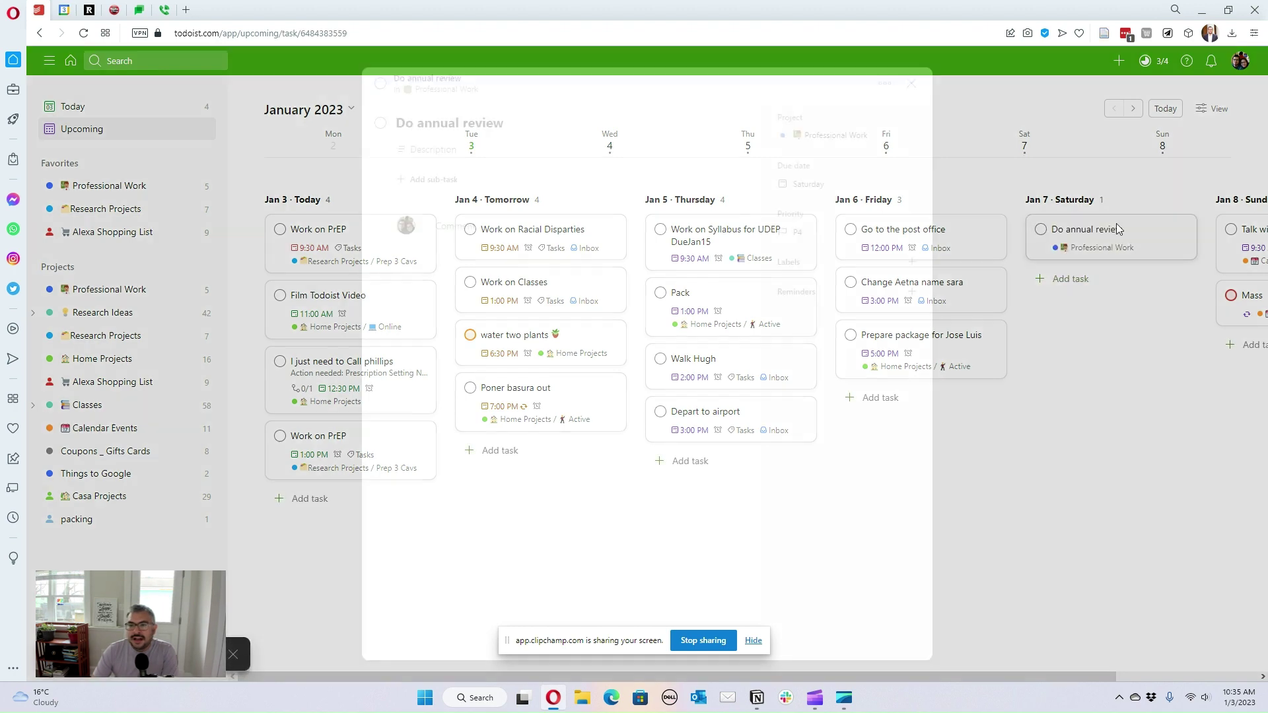
pyautogui.click(536, 119)
pyautogui.write('4pm')
pyautogui.press('Return')
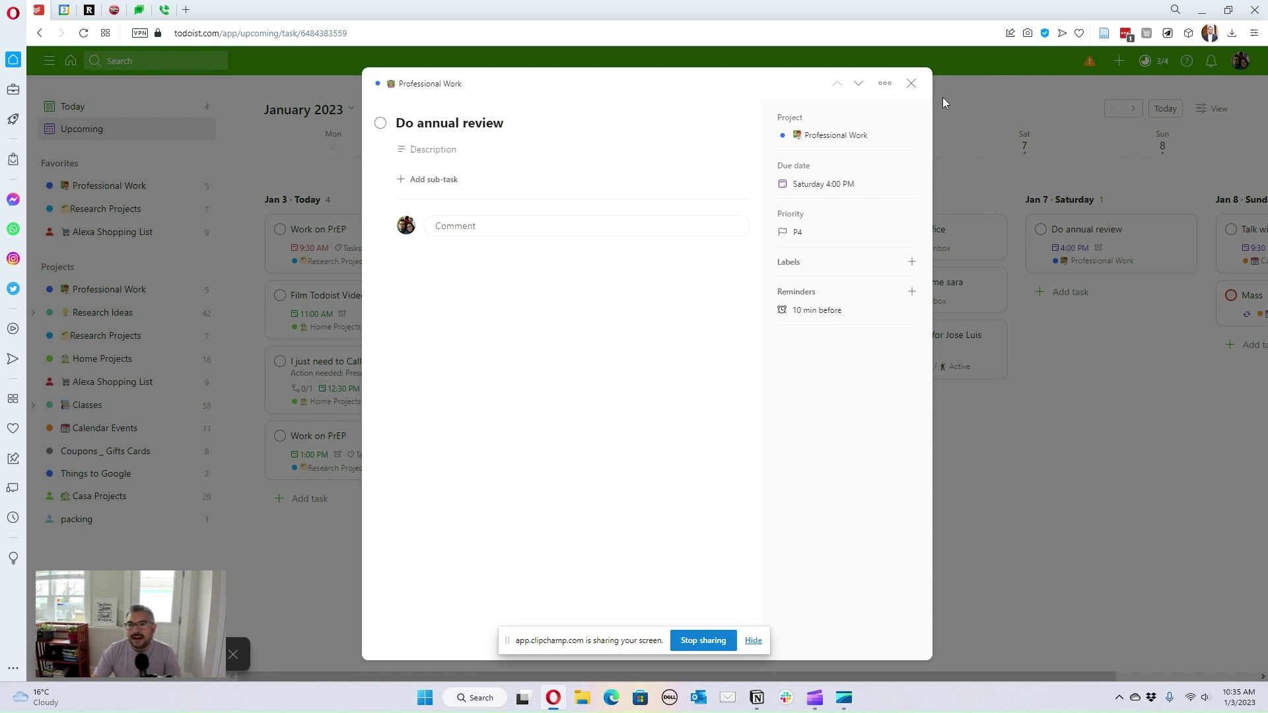
pyautogui.click(911, 86)
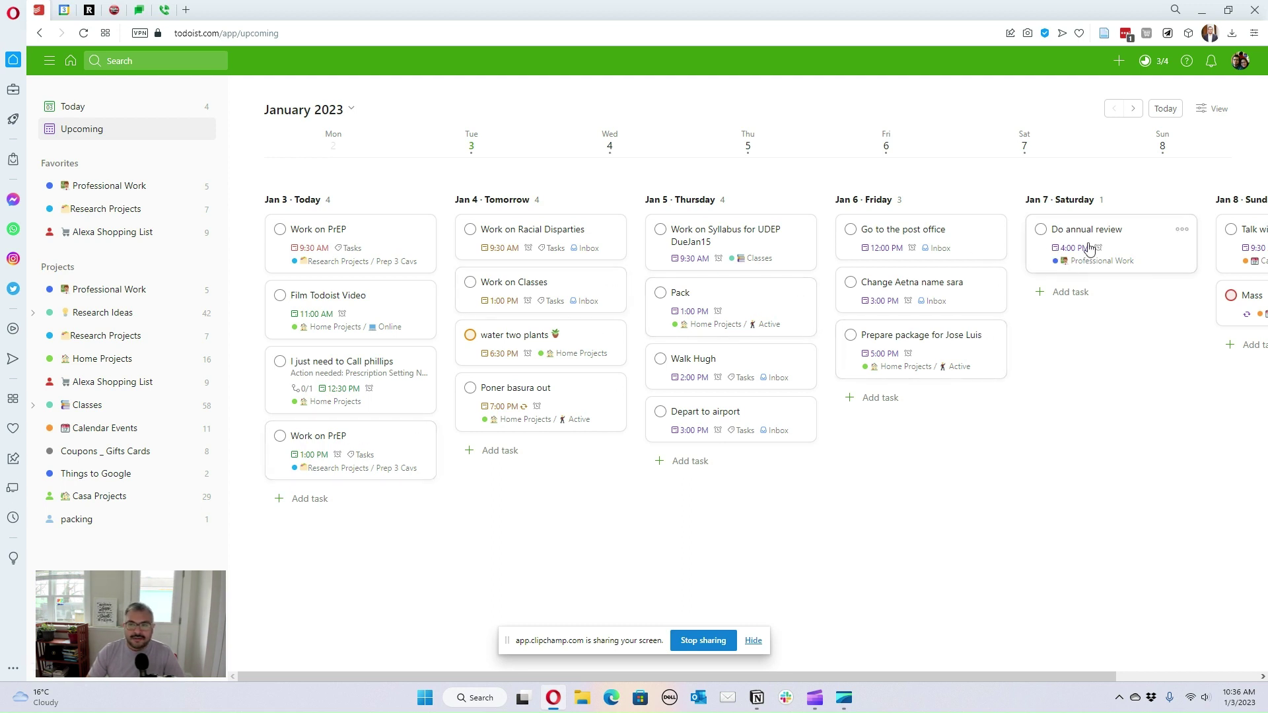
pyautogui.moveTo(1140, 245); pyautogui.dragTo(791, 368)
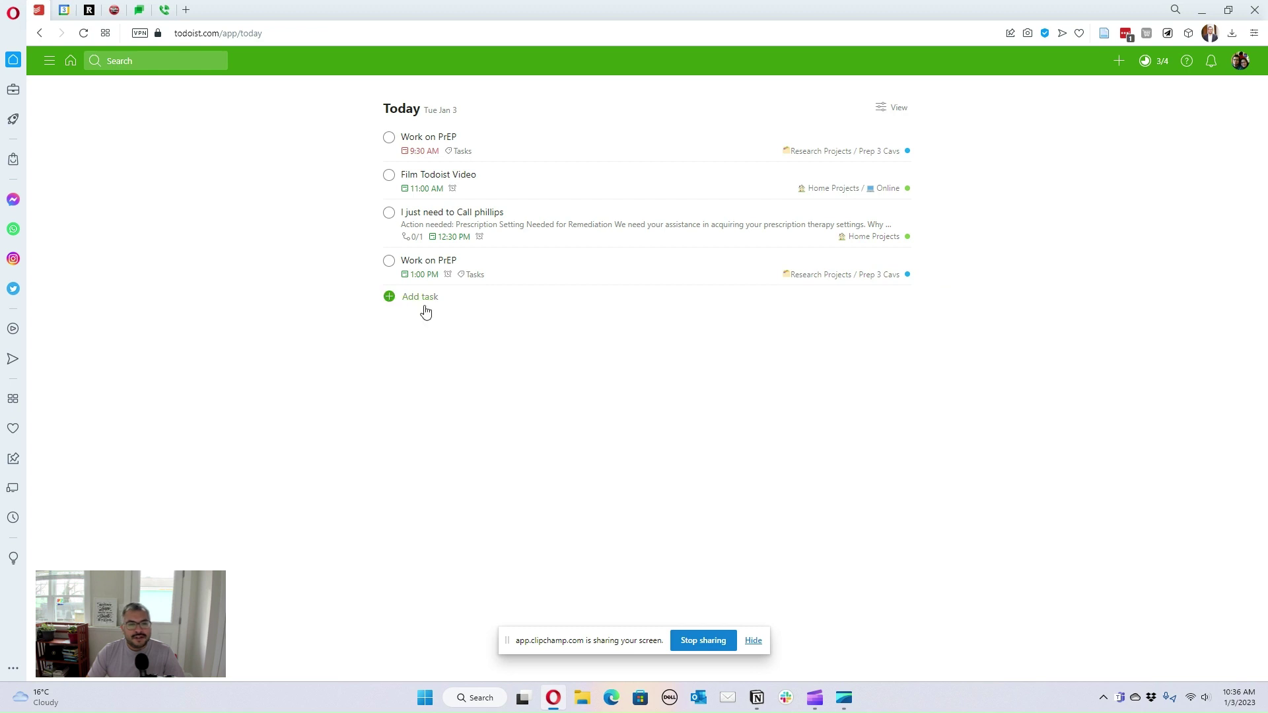
# Step: Add a task named "prepare a pacakge" to the Today list
pyautogui.click(420, 297)
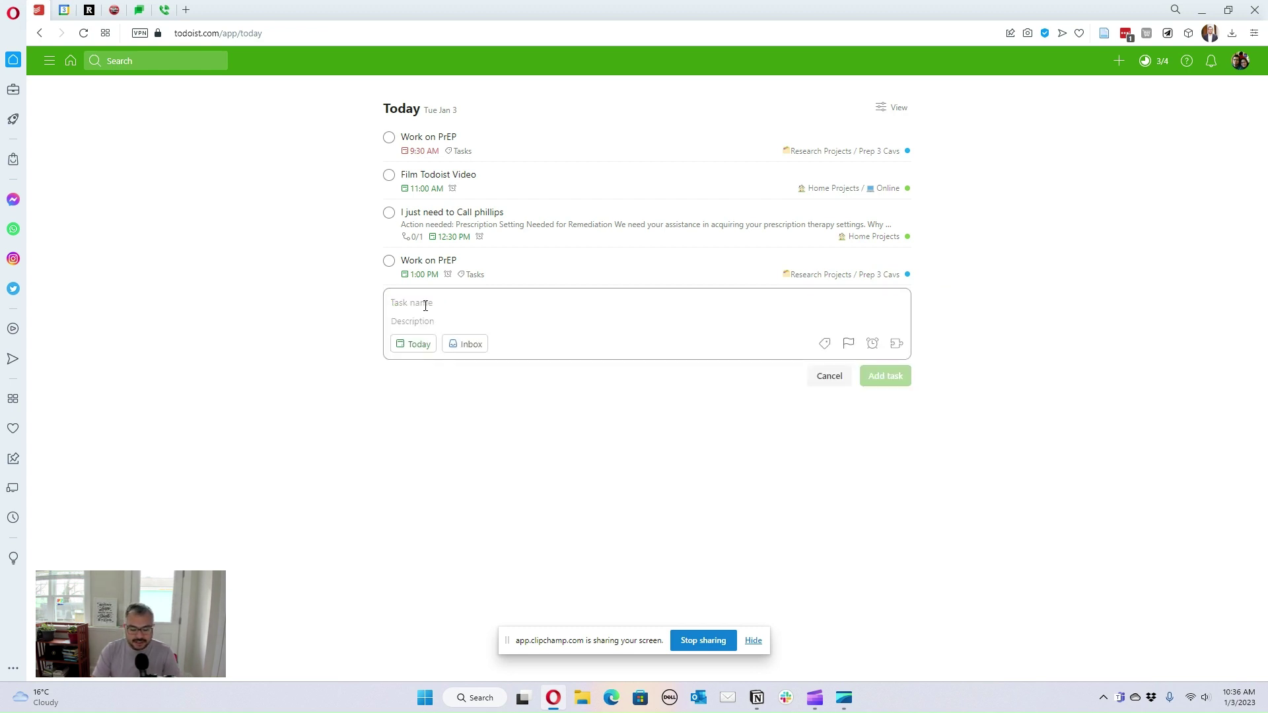
pyautogui.write('prepar')
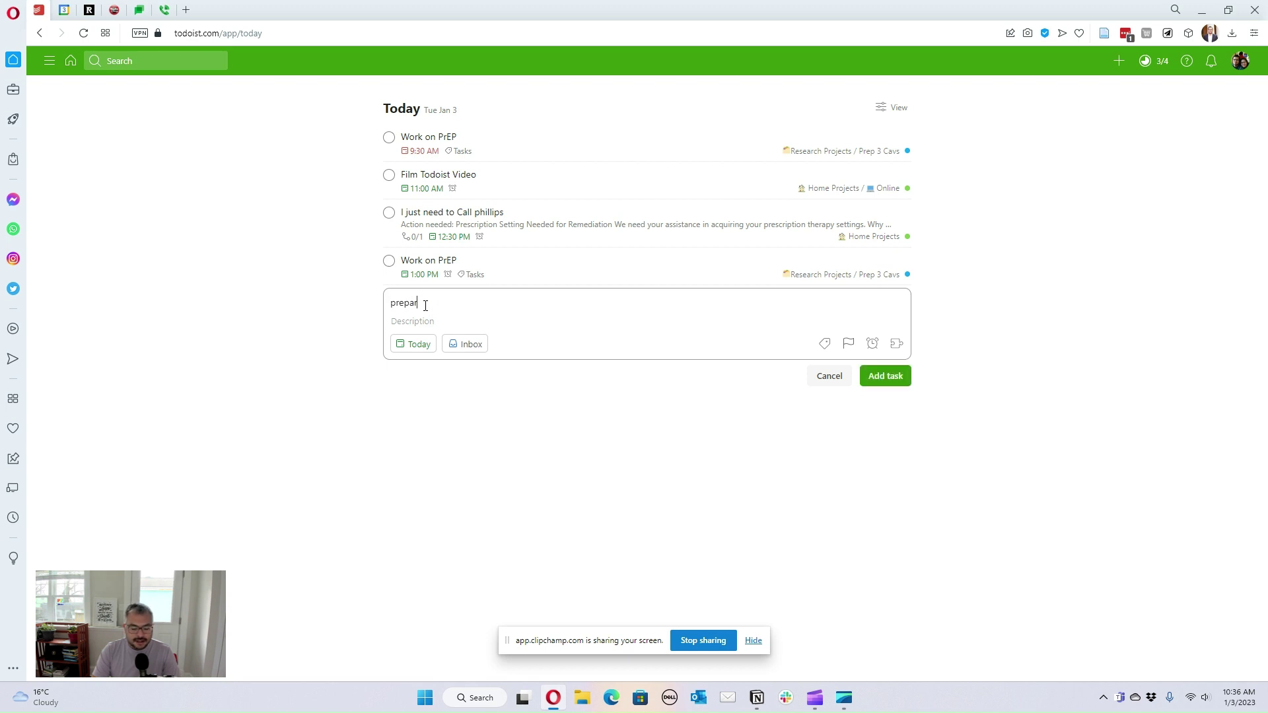
pyautogui.write('e a pacakge')
pyautogui.press('Return')
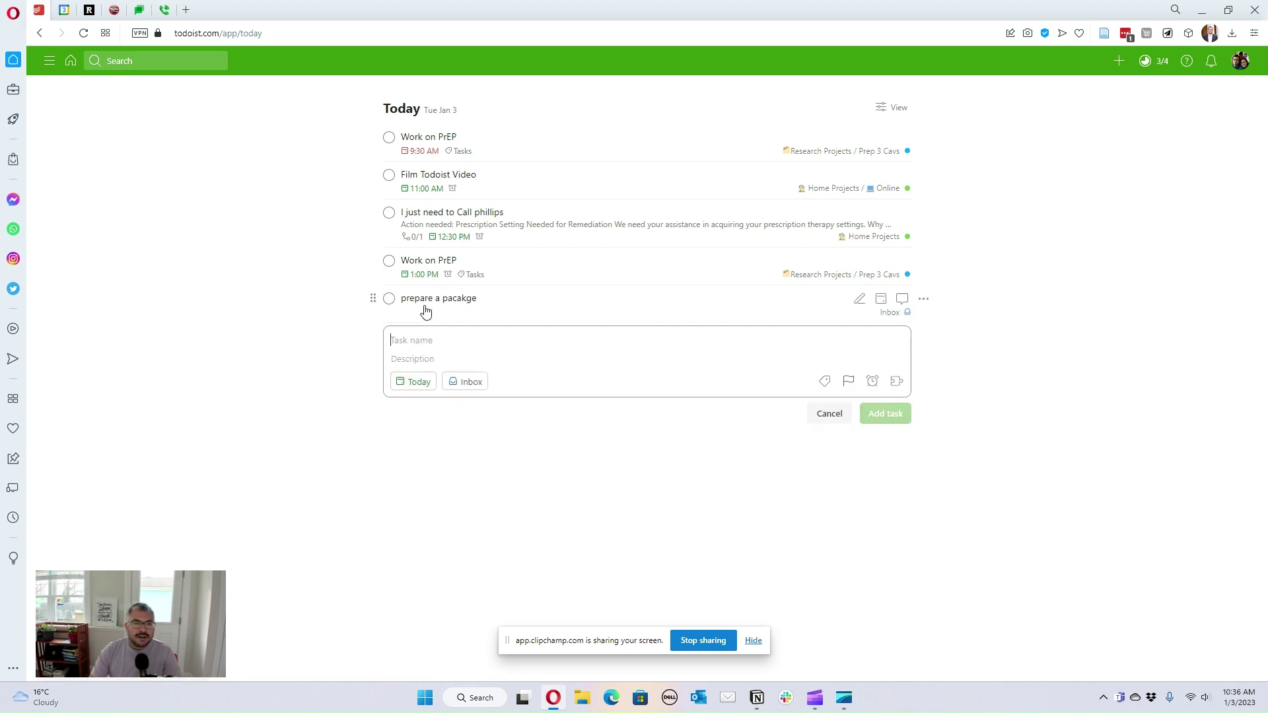
# Step: Open the "prepare a pacakge" task and save the description "sdkhfjsdlfsd"
pyautogui.click(453, 298)
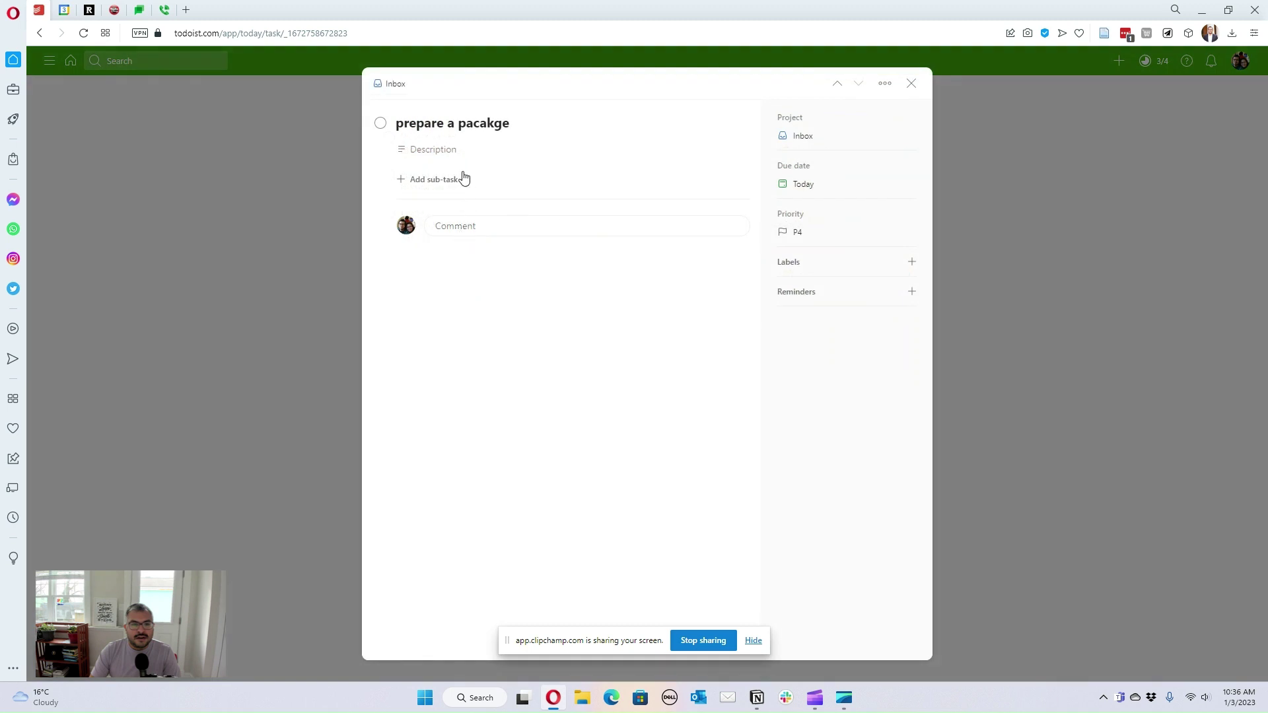
pyautogui.click(462, 150)
pyautogui.write('sdkhfjsdlfsd')
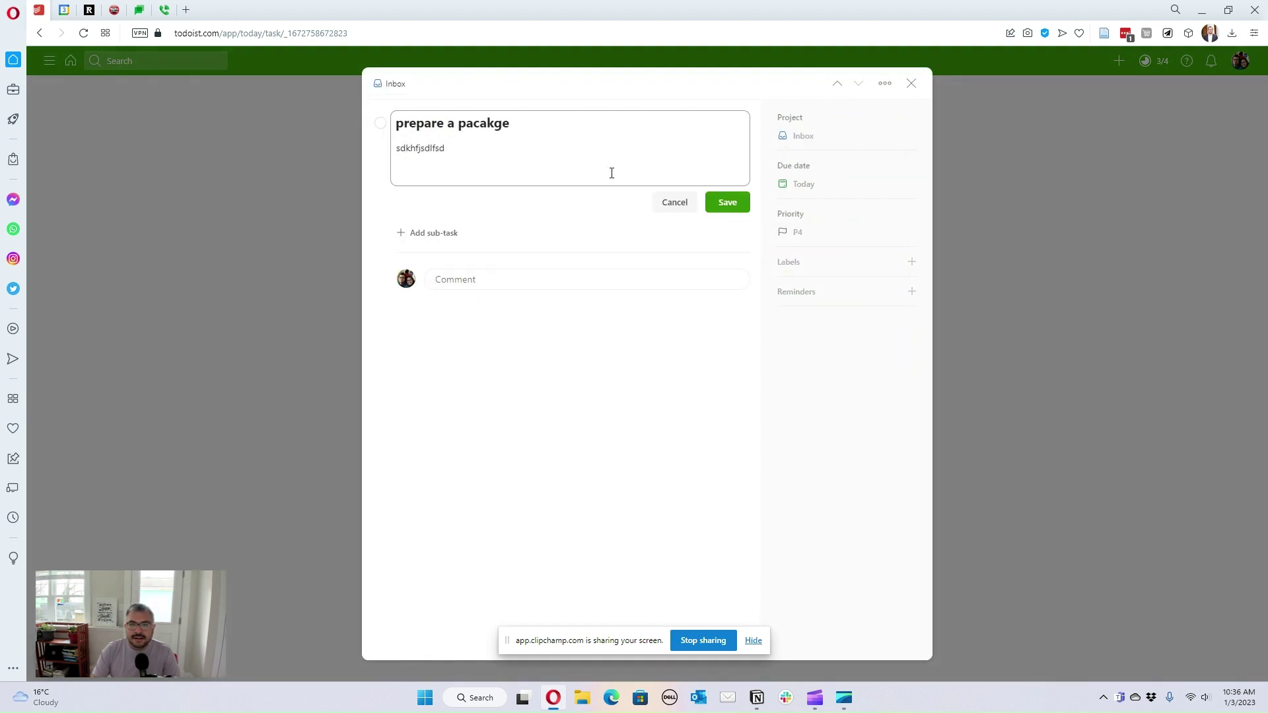
pyautogui.click(727, 203)
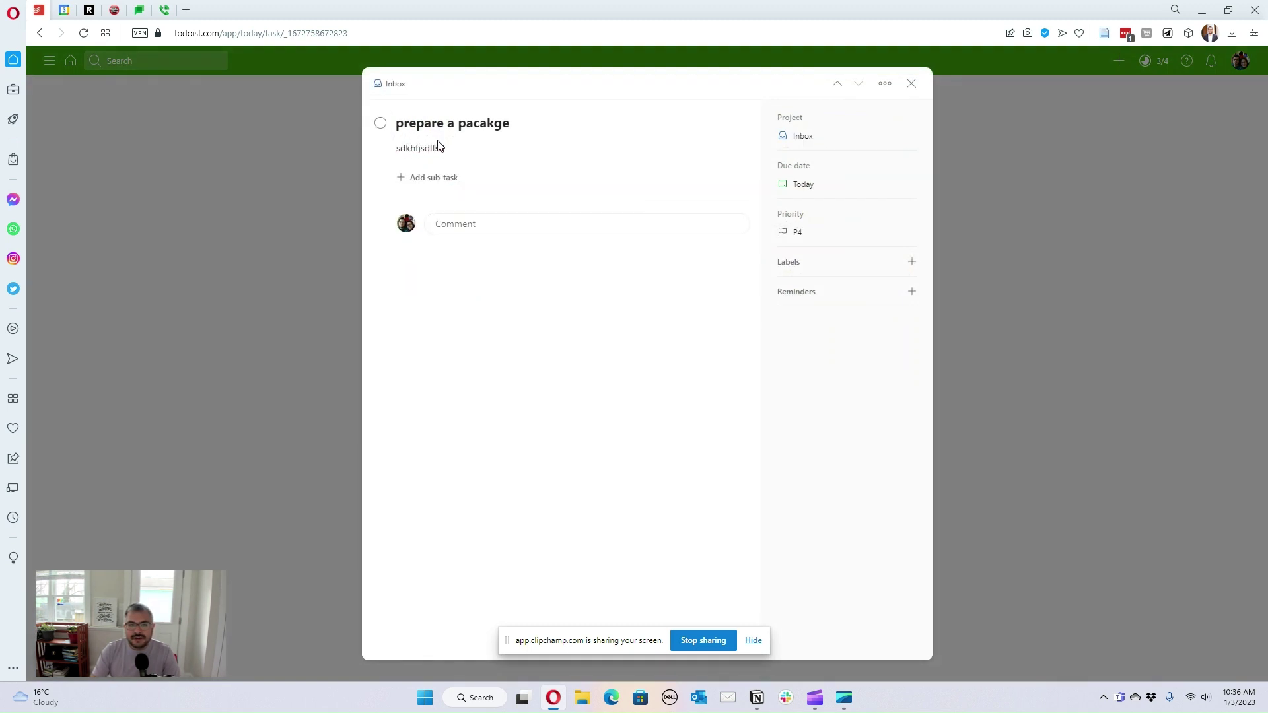
# Step: Add four sub-tasks to the package task: "research prices of camera", "buy camera", "packa camera" and "go to post offic"
pyautogui.click(447, 178)
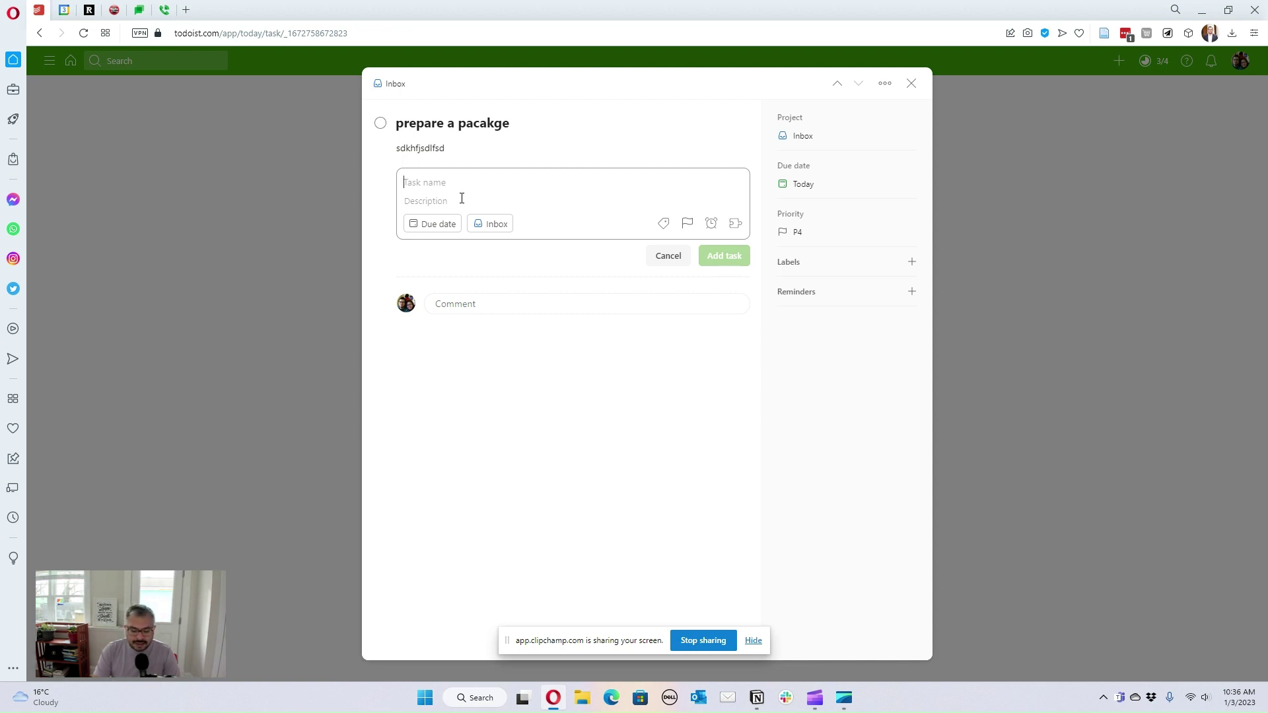
pyautogui.write('resed')
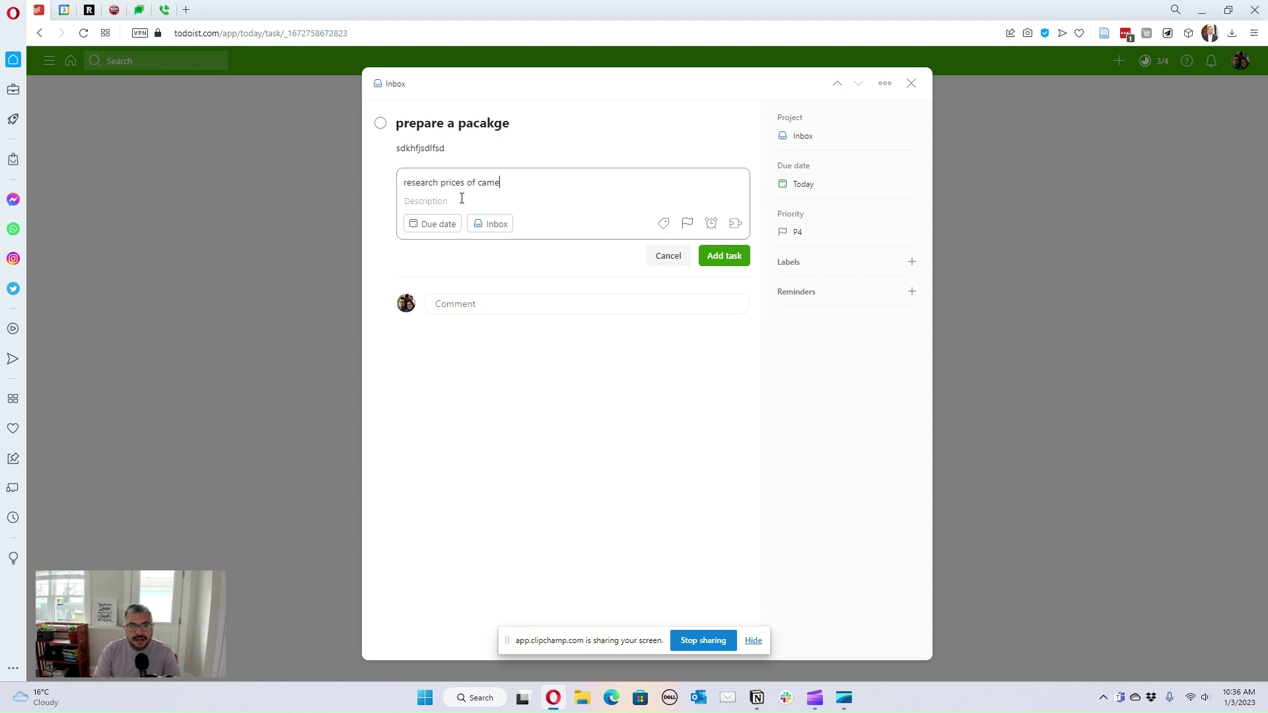
pyautogui.press('Return')
pyautogui.write('buy camera')
pyautogui.press('Return')
pyautogui.write('packa c')
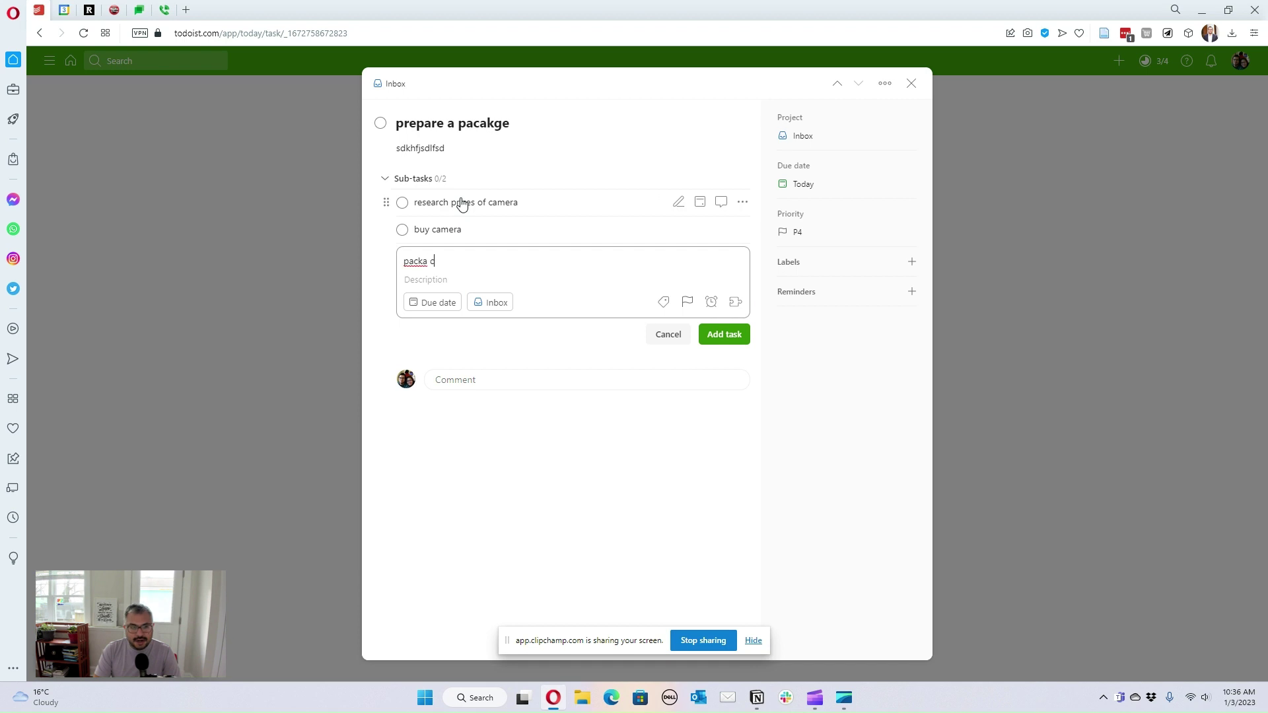
pyautogui.write('amera')
pyautogui.press('Return')
pyautogui.write('go to post offic')
pyautogui.press('Return')
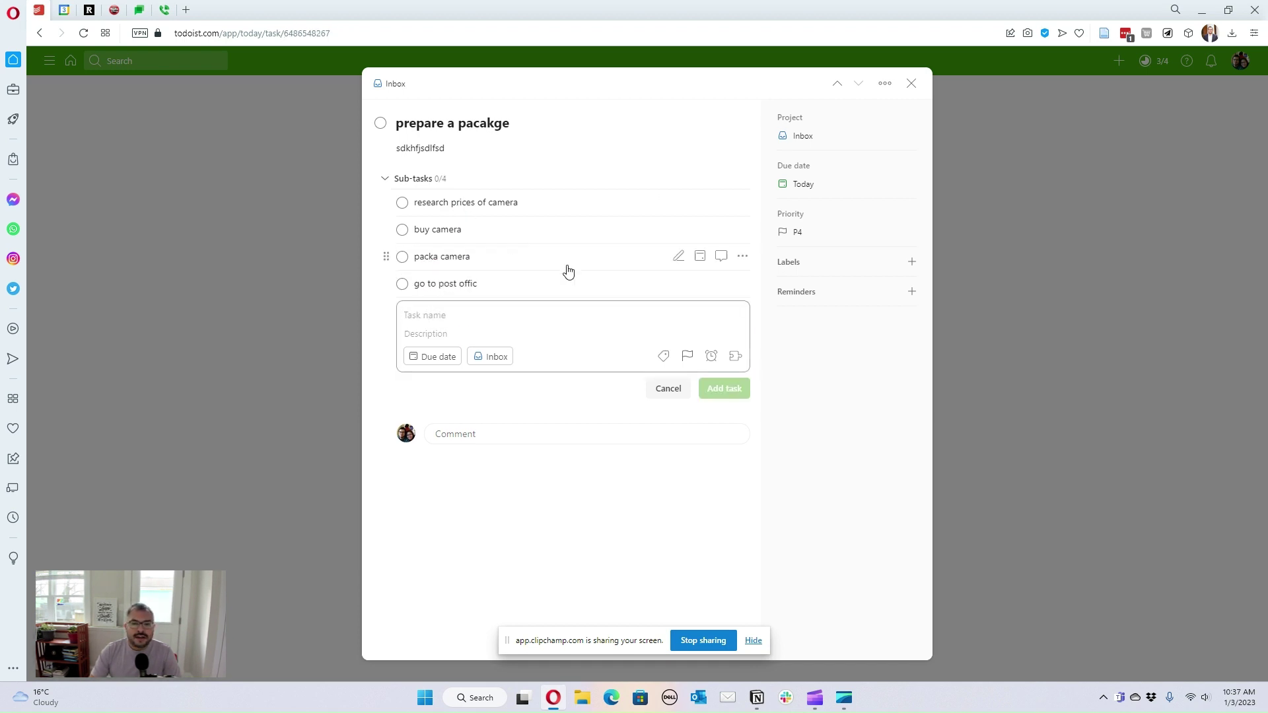
pyautogui.click(670, 389)
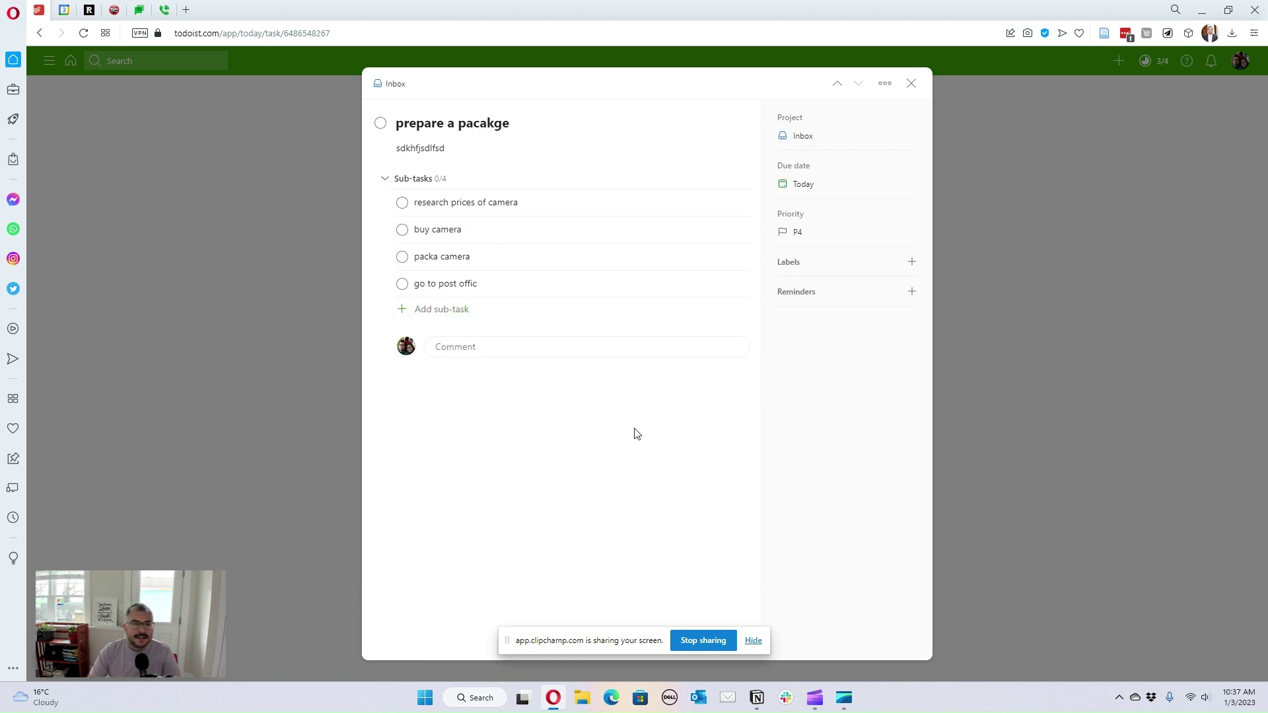
pyautogui.click(474, 349)
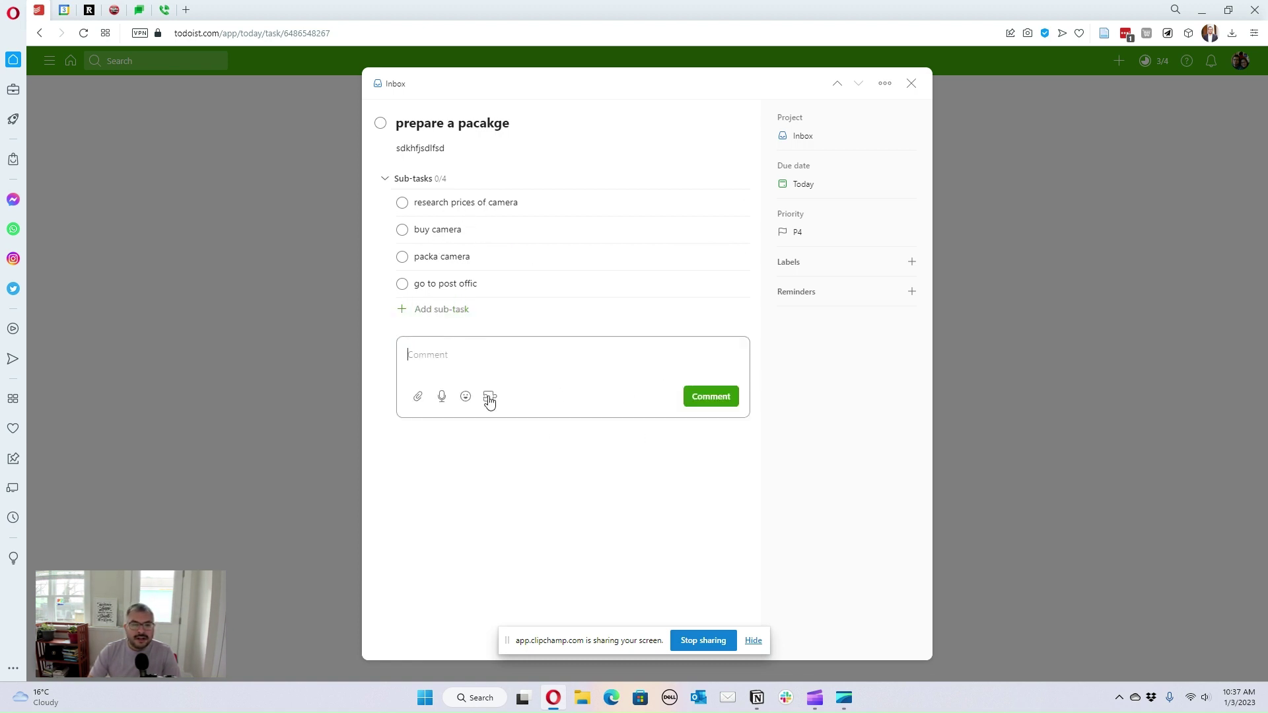
pyautogui.click(418, 397)
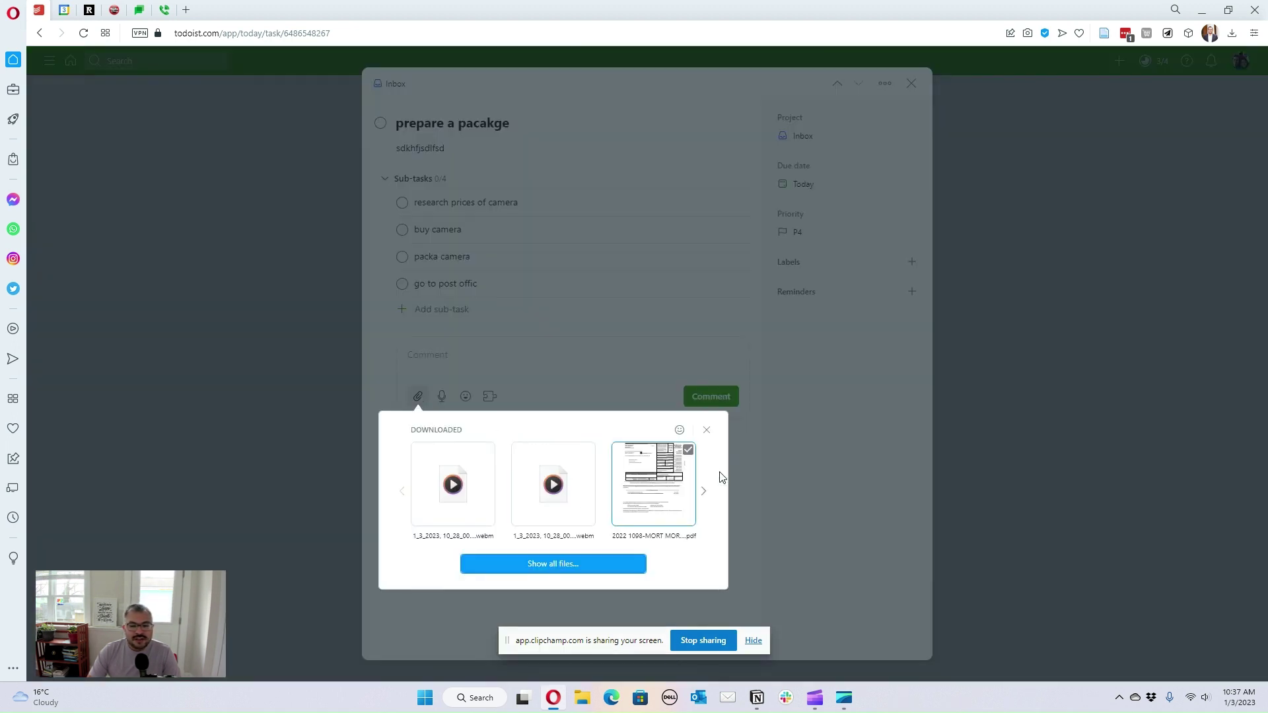
pyautogui.click(706, 431)
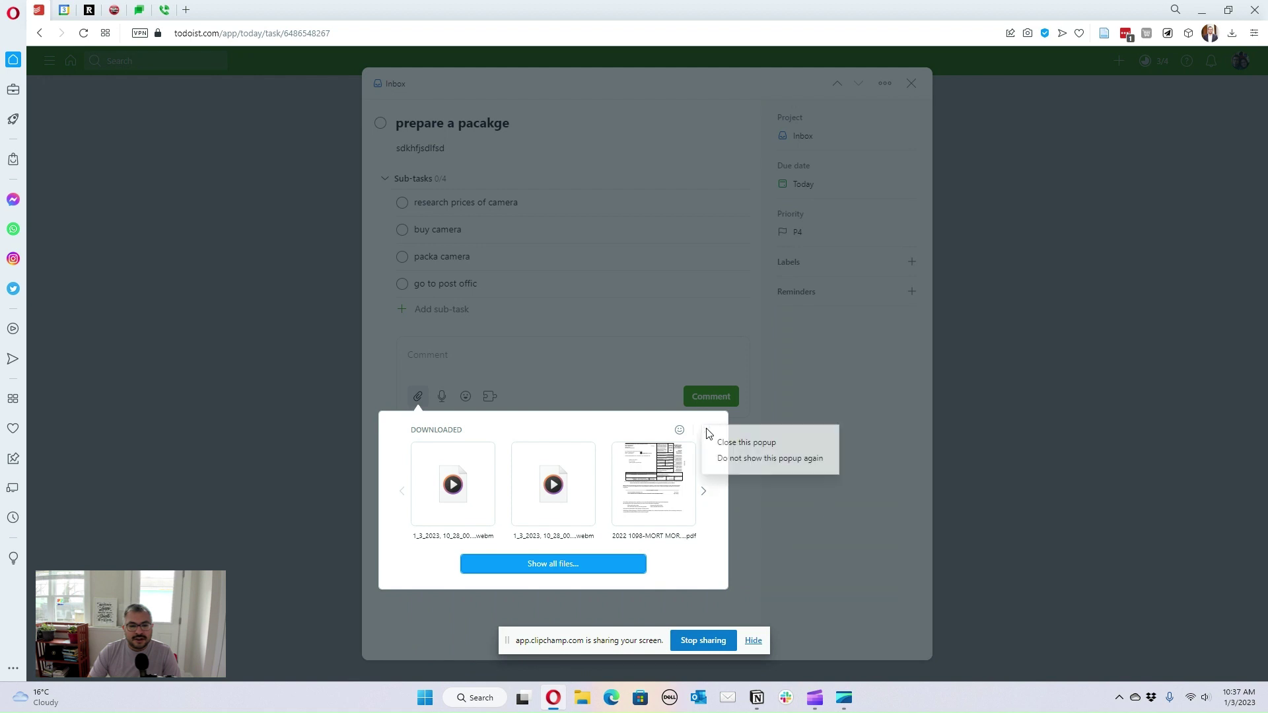
pyautogui.click(712, 442)
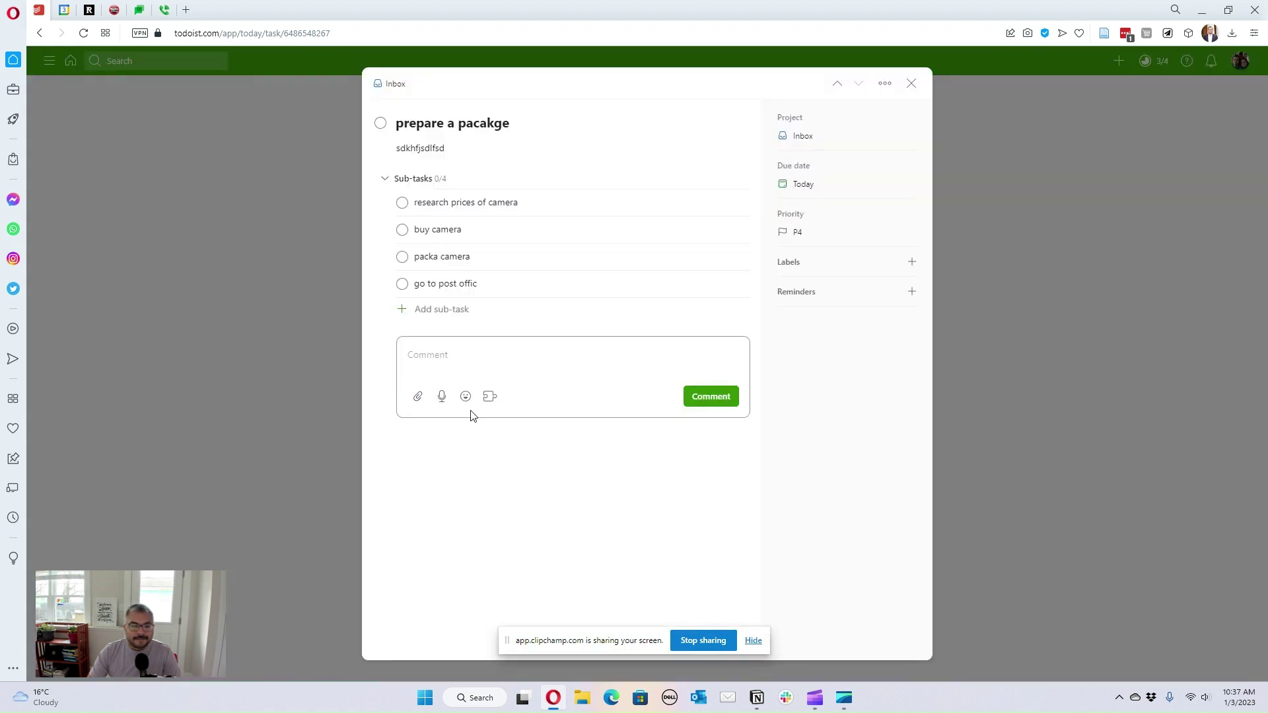
# Step: Close the task details and mark the "prepare a pacakge" task complete
pyautogui.click(911, 84)
pyautogui.click(388, 301)
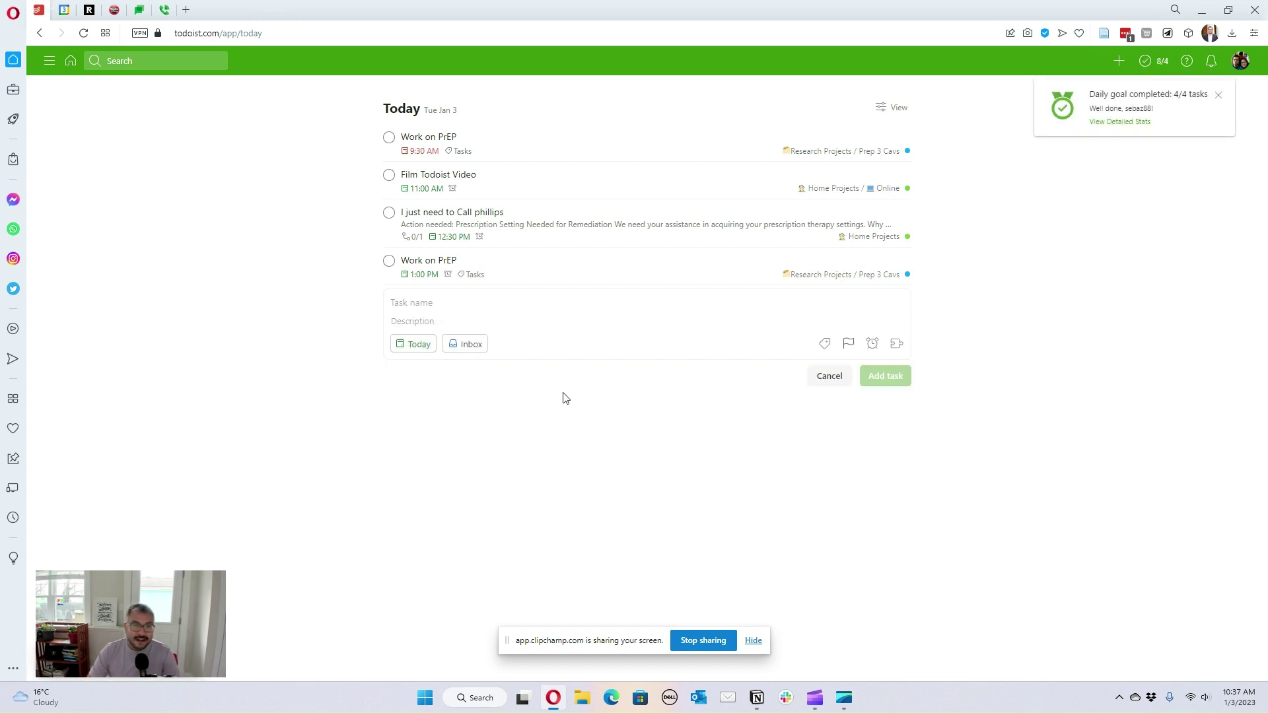
# Step: Add a task named Conference Schedule to the Today list
pyautogui.click(506, 311)
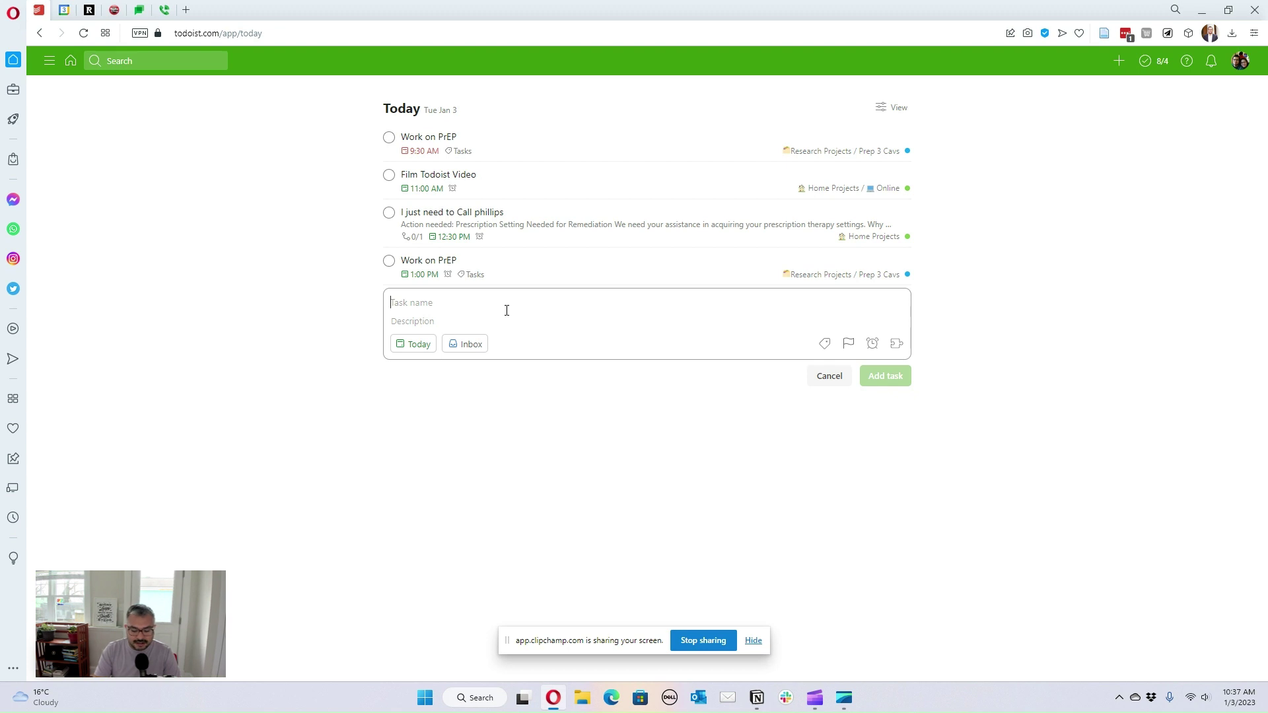
pyautogui.write('Conferenc')
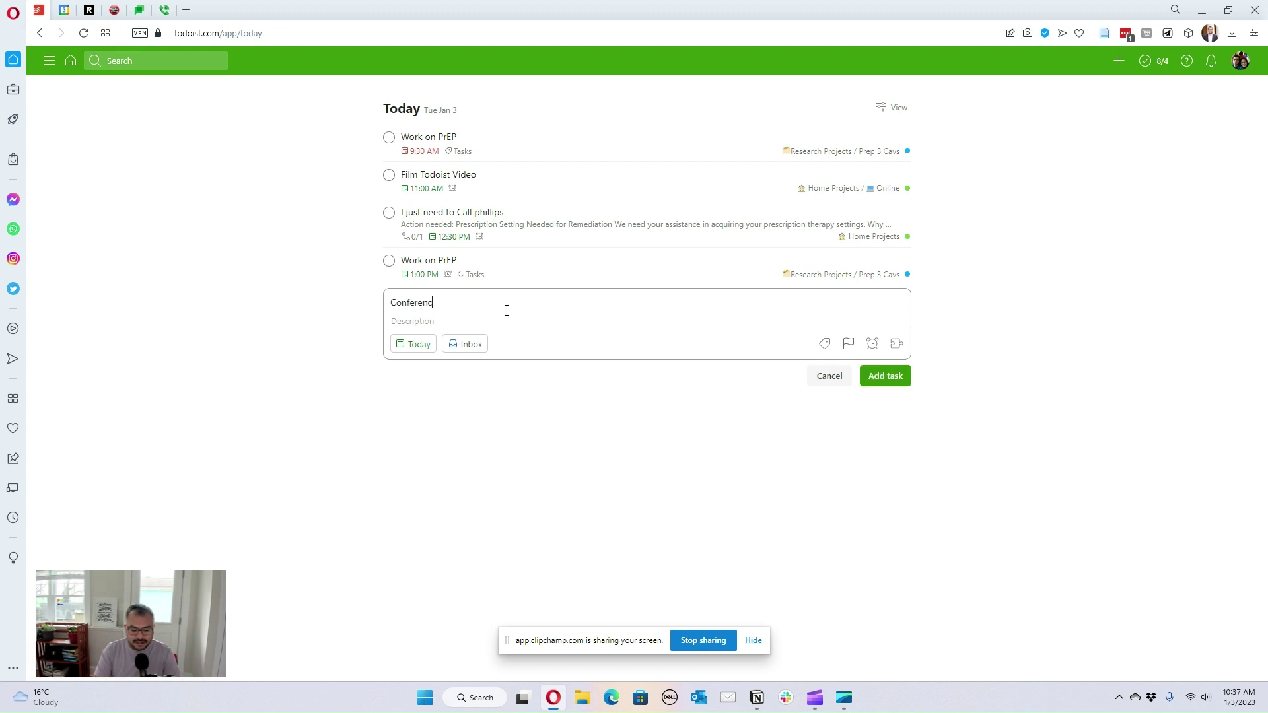
pyautogui.write('e Schedule')
pyautogui.press('Return')
# Step: Open the Conference Schedule task and view the file attachment options for a comment without attaching anything
pyautogui.click(504, 307)
pyautogui.click(460, 232)
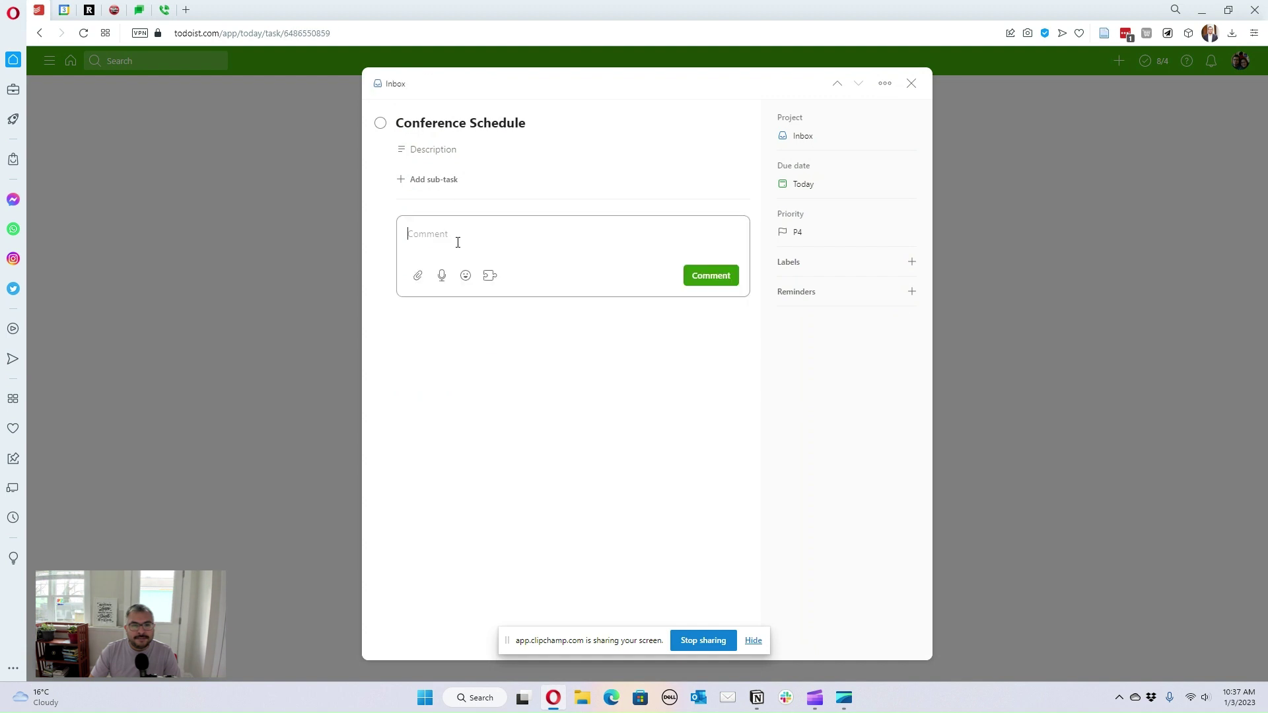
pyautogui.click(418, 276)
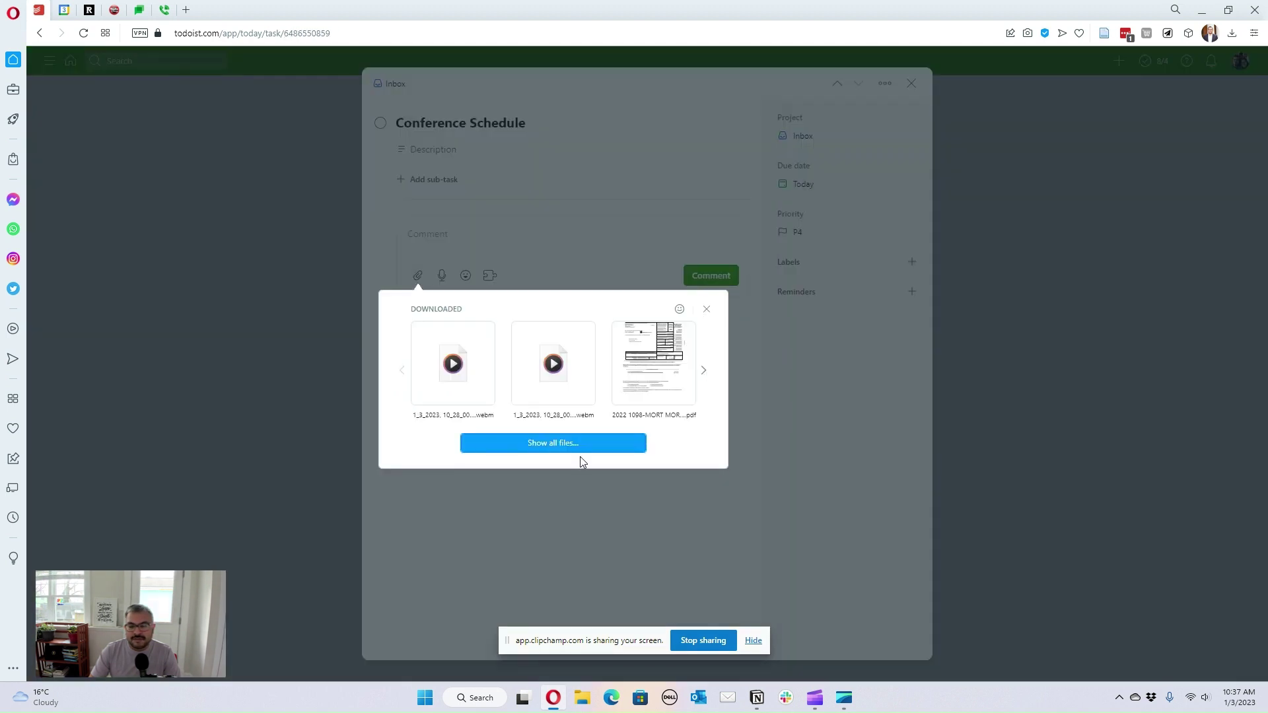
pyautogui.click(862, 440)
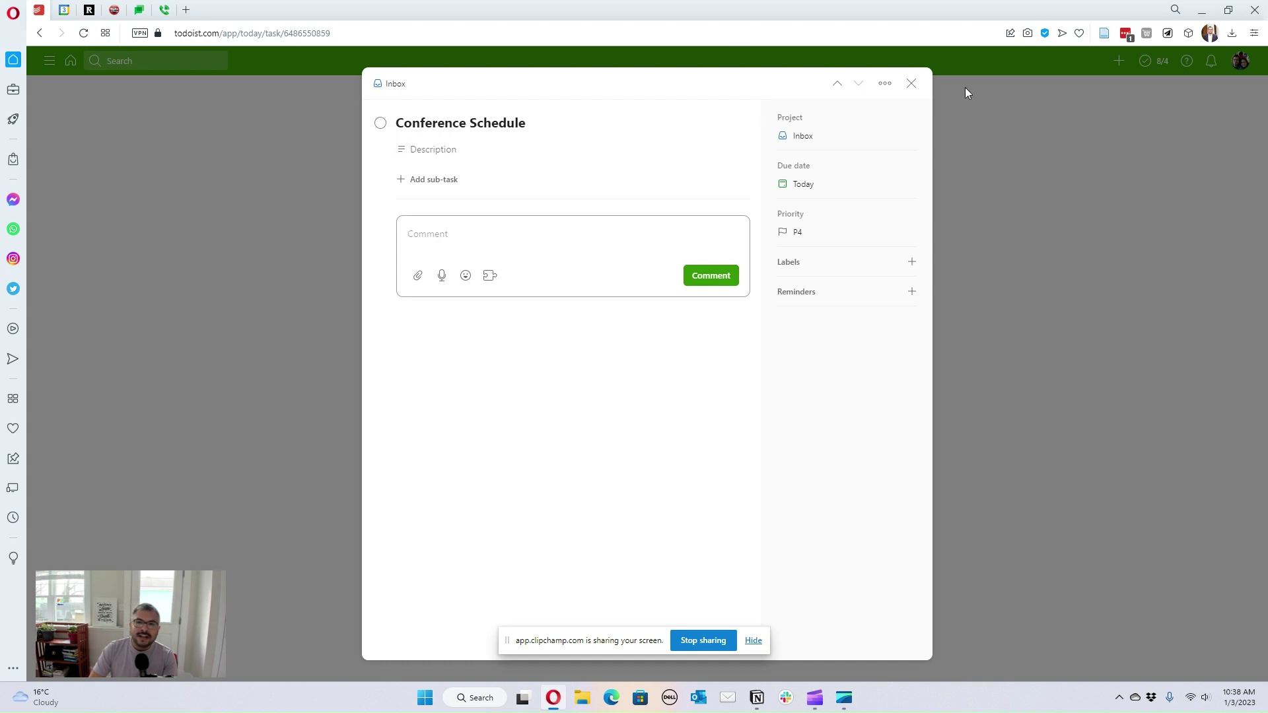
# Step: Close the task details, mark the Conference Schedule task complete and discard the blank new-task entry
pyautogui.click(919, 88)
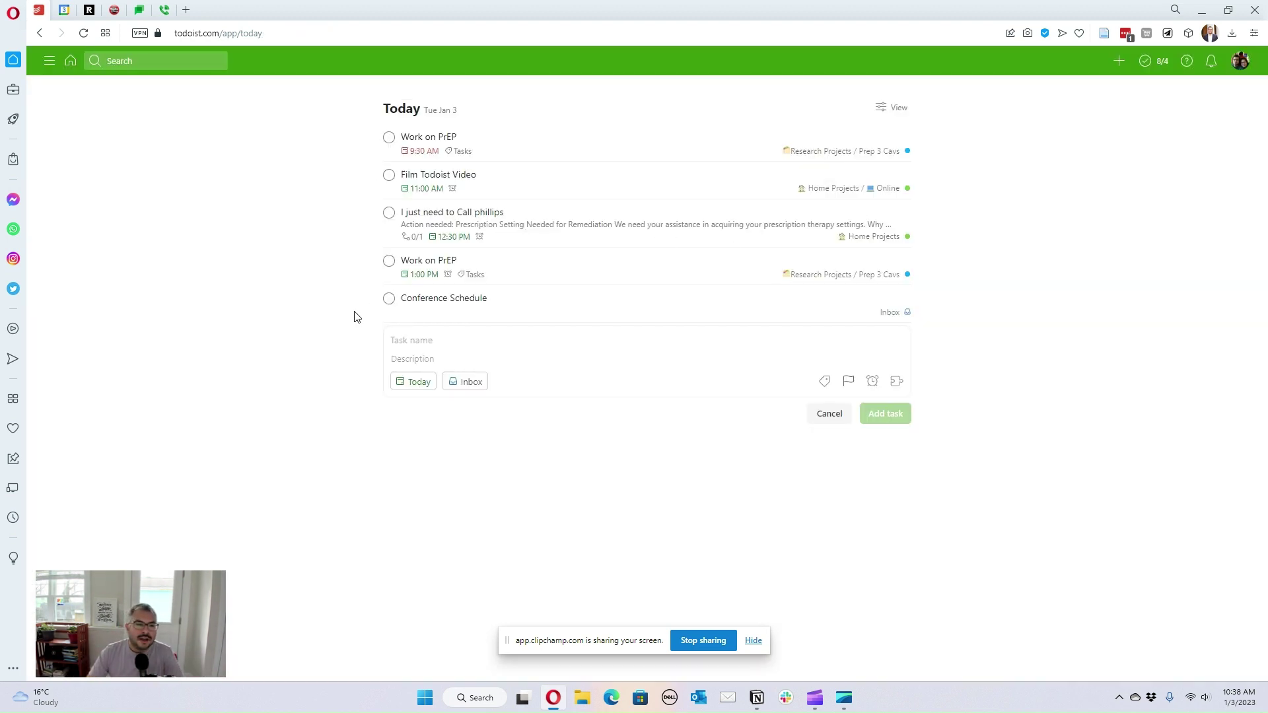
pyautogui.click(389, 298)
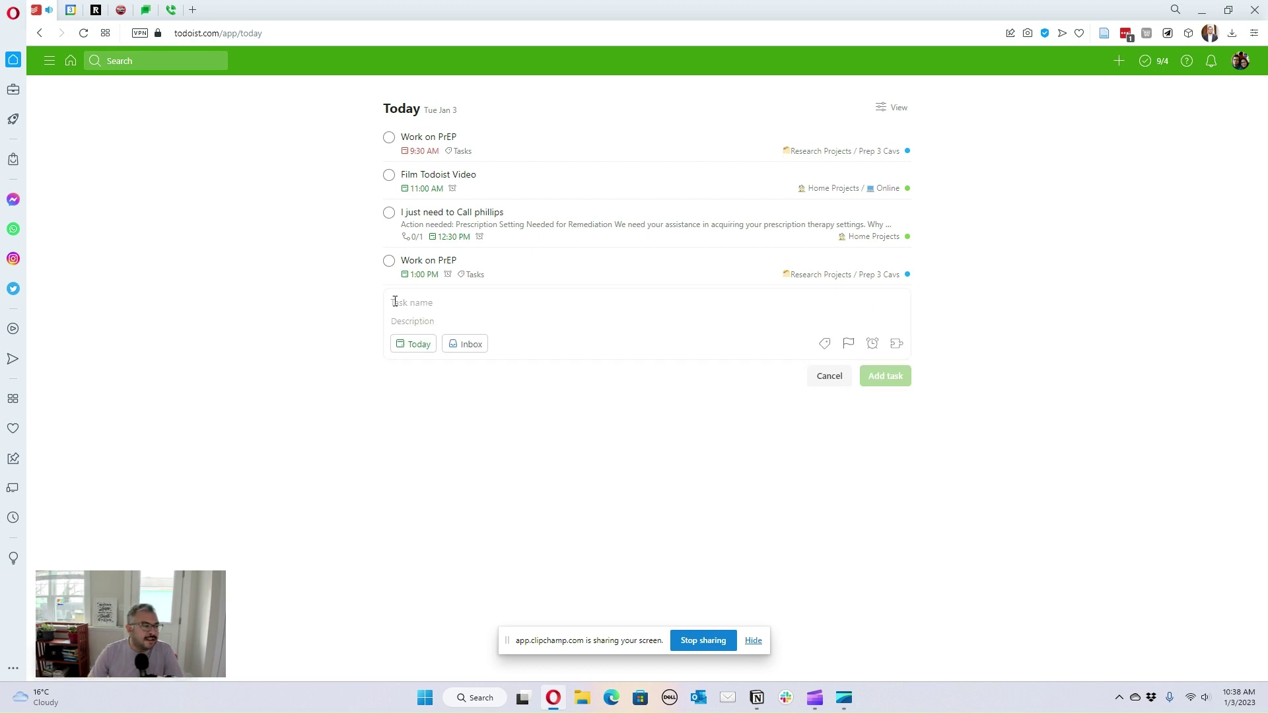
pyautogui.click(846, 380)
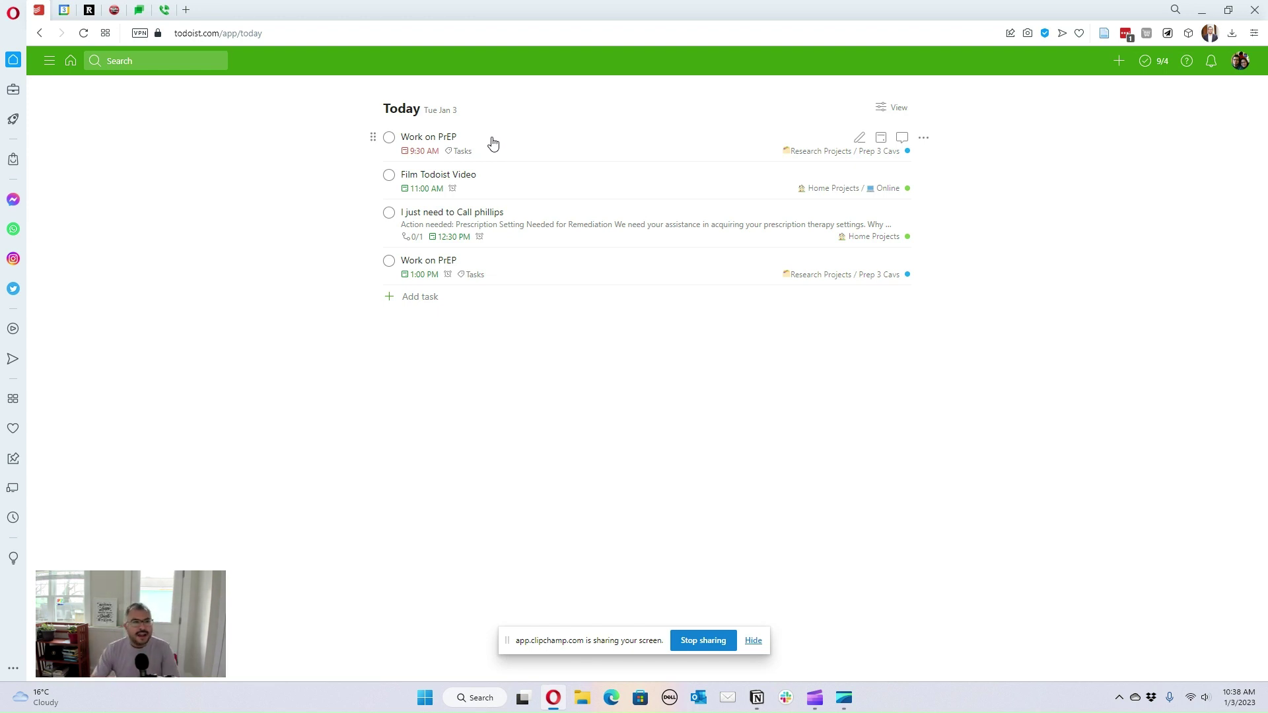
# Step: View the project list and the Research Projects board, then return to the Today list with the project list hidden
pyautogui.click(46, 65)
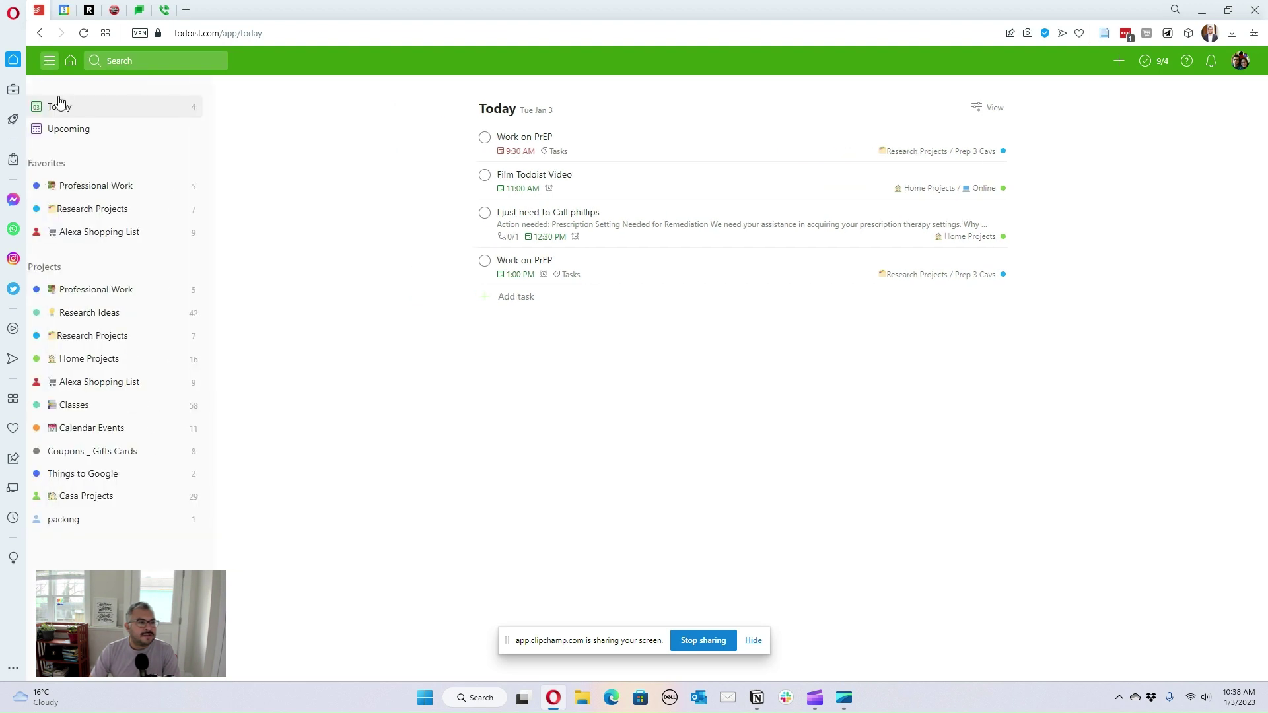
pyautogui.click(50, 65)
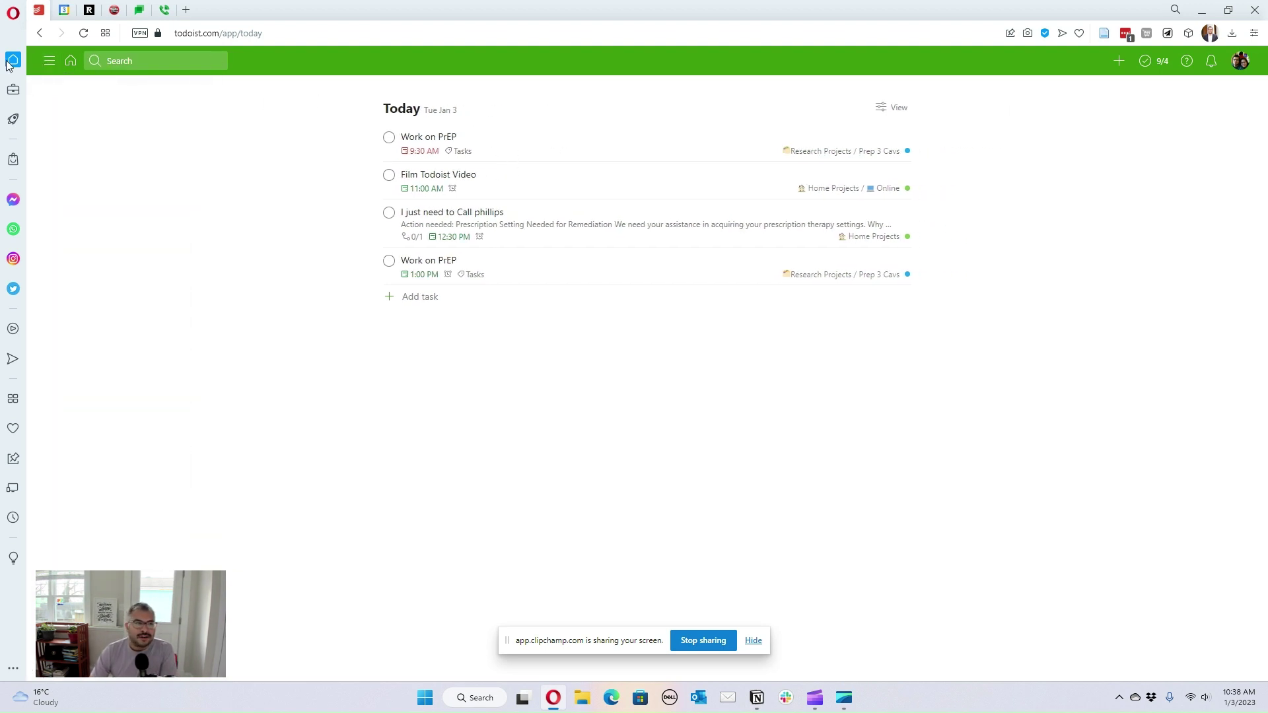
pyautogui.click(49, 61)
pyautogui.click(112, 290)
pyautogui.click(112, 337)
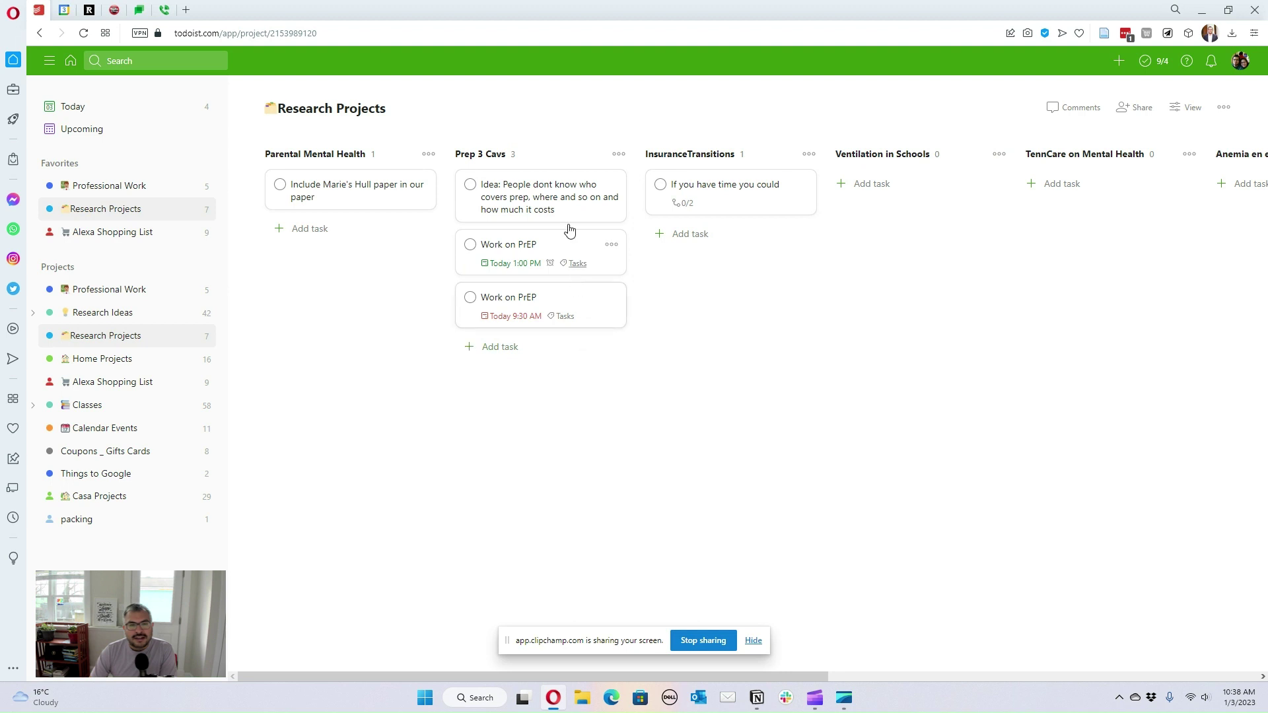
pyautogui.click(100, 109)
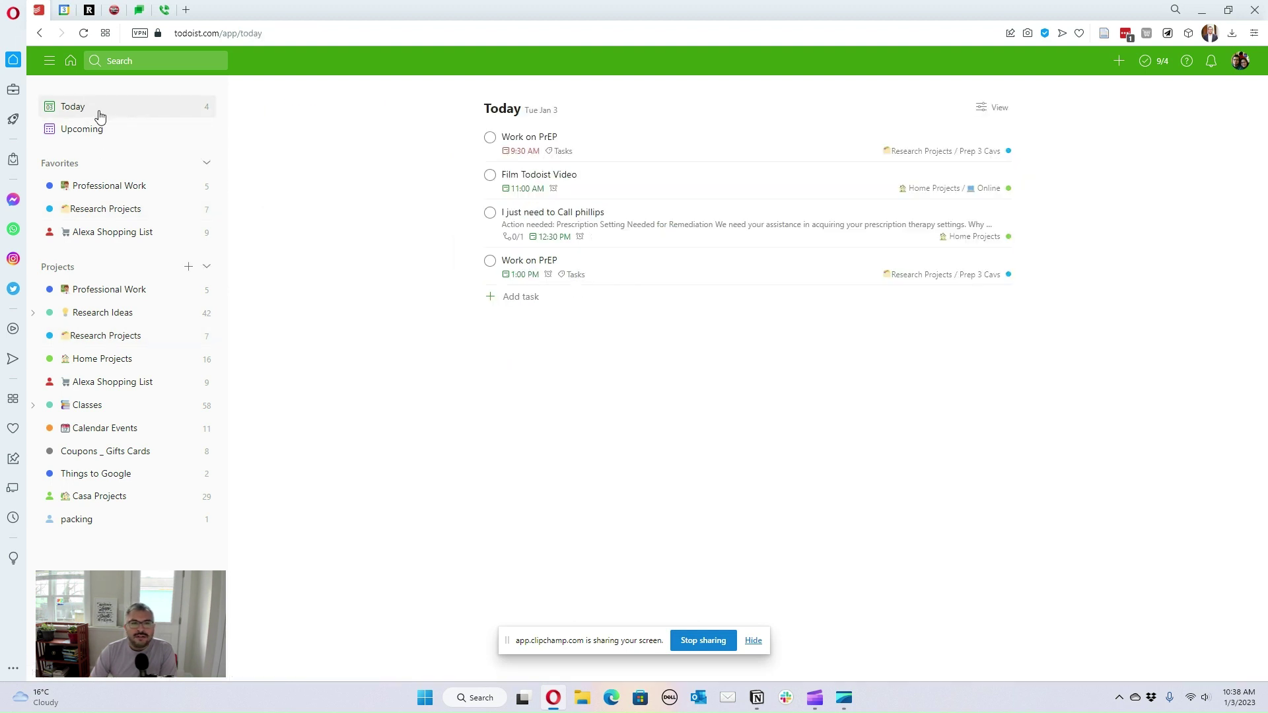
pyautogui.click(46, 62)
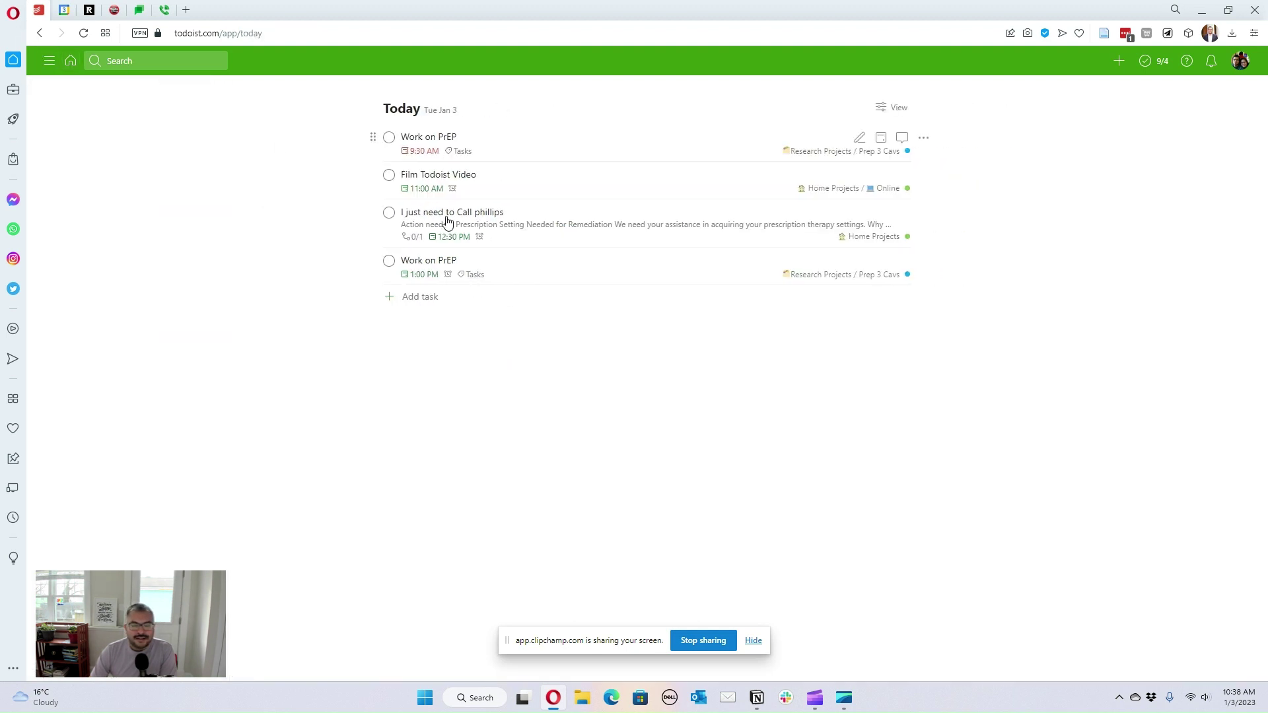
# Step: Switch to Notion, look into the Prep section of the To Dos page, and return to Todoist
pyautogui.click(758, 700)
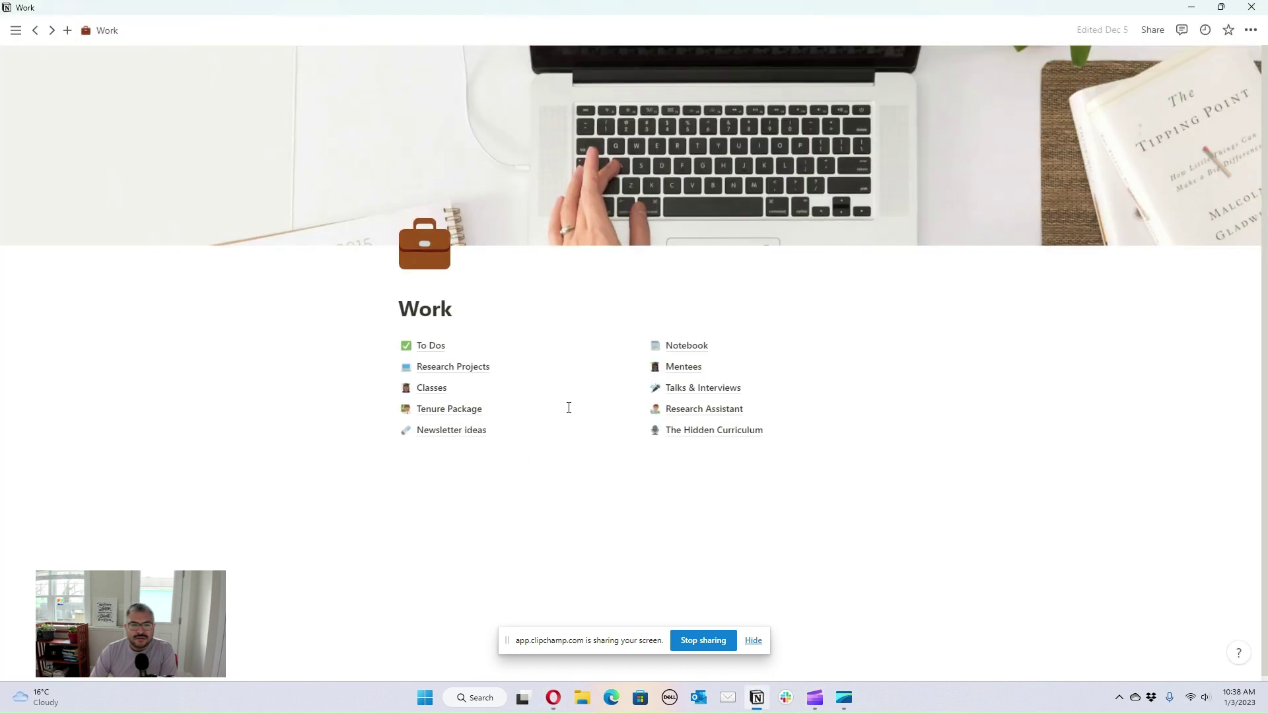
pyautogui.click(440, 346)
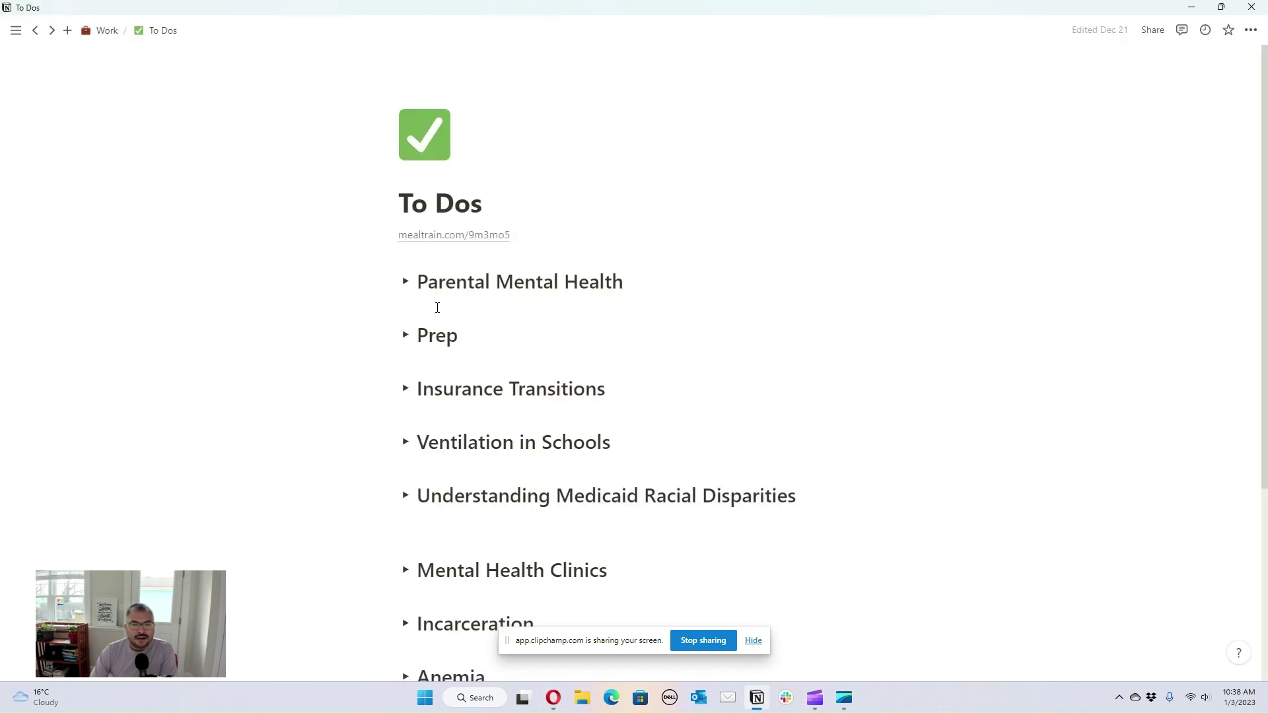
pyautogui.click(408, 337)
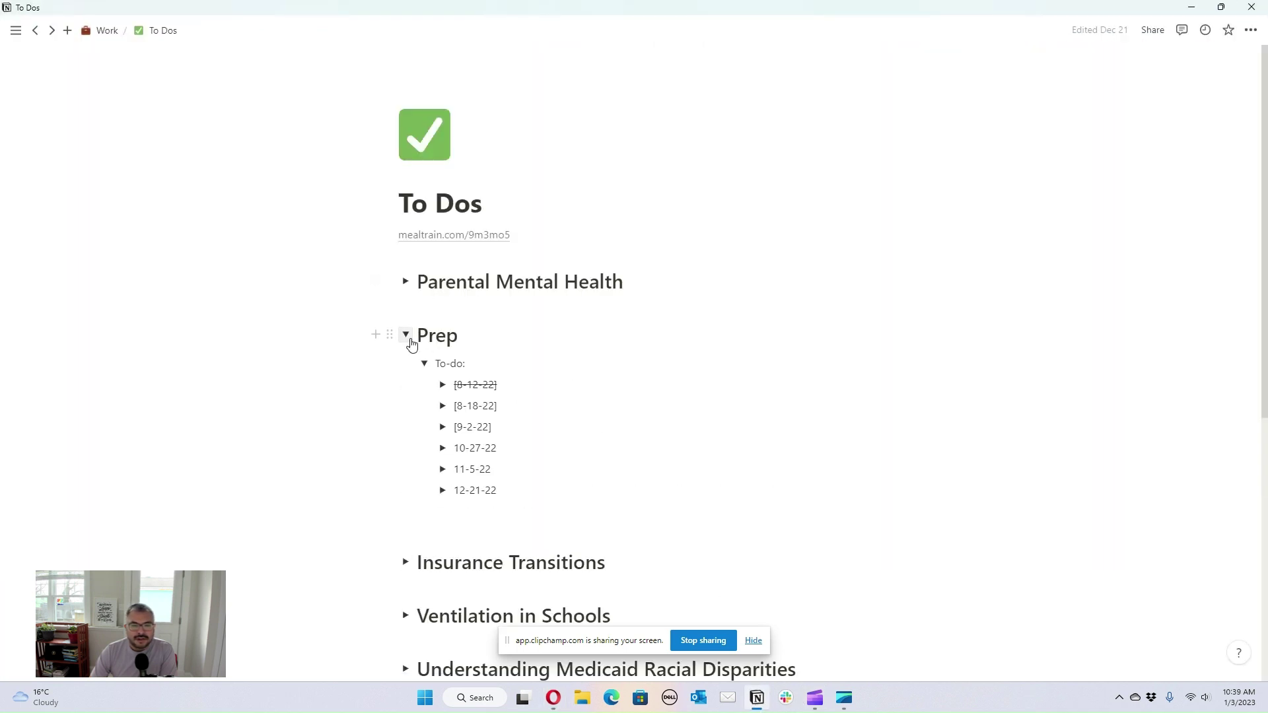
pyautogui.click(406, 335)
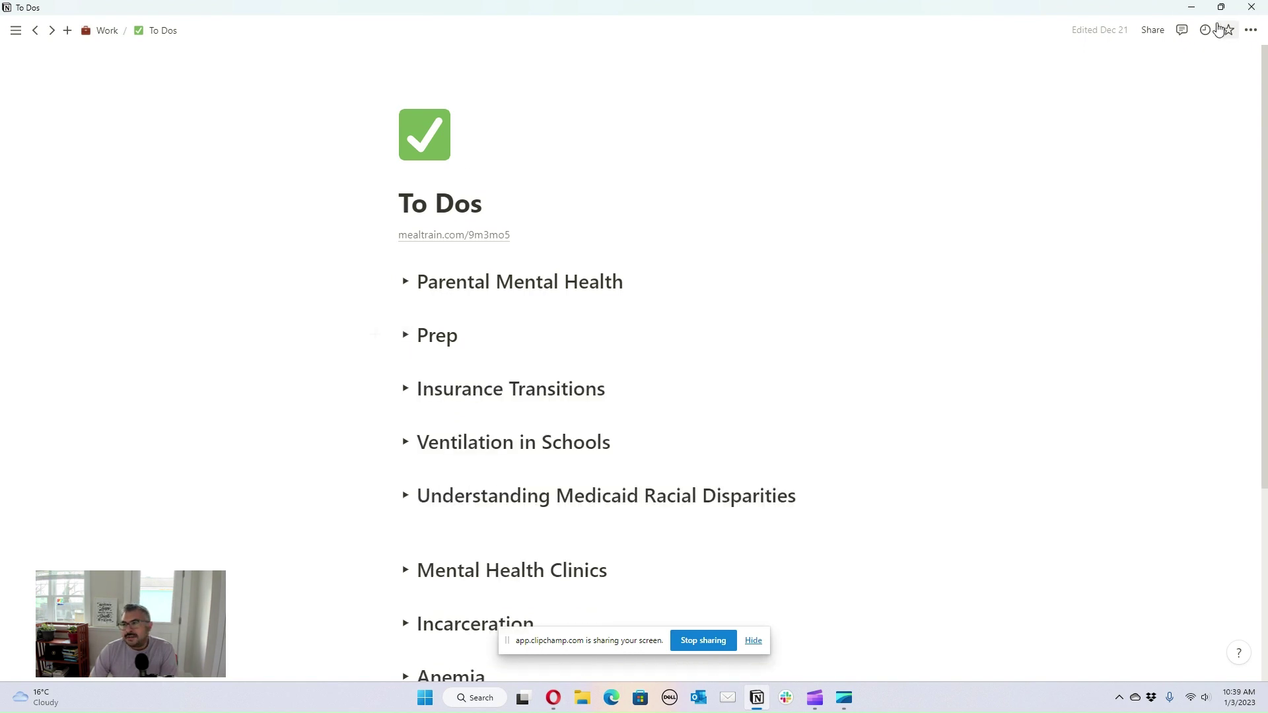
pyautogui.click(1191, 7)
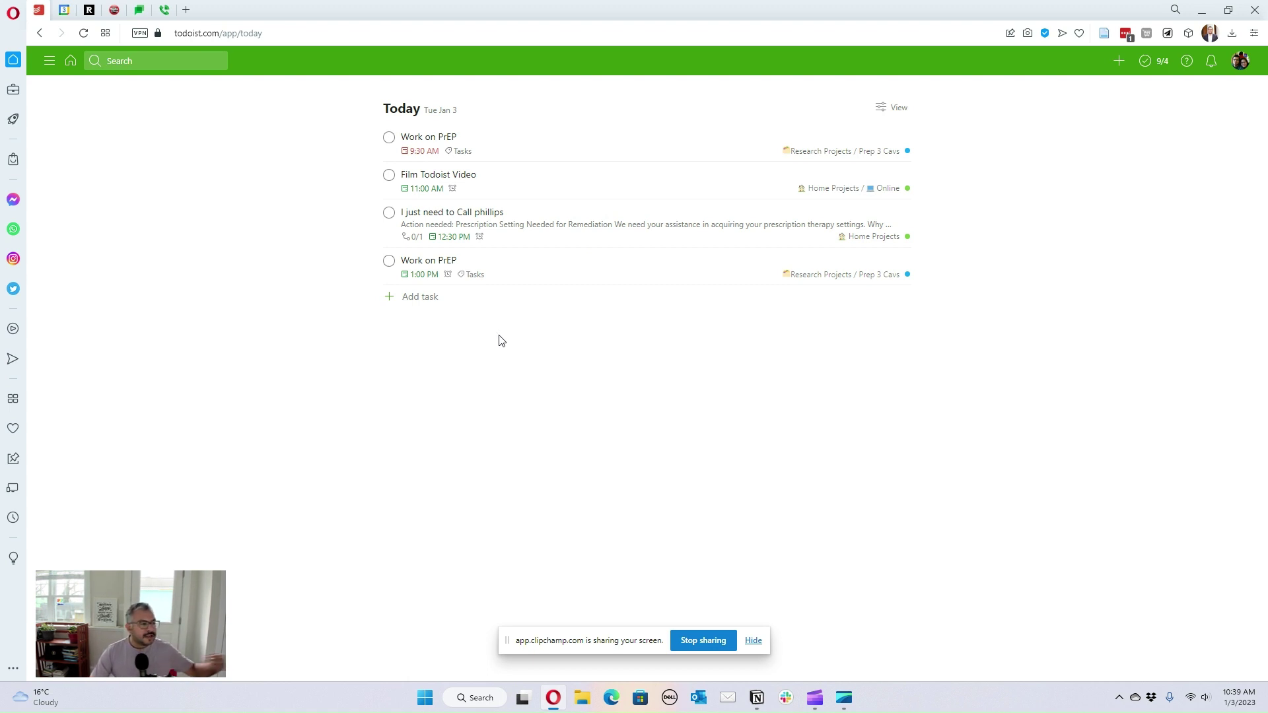
# Step: Switch to Outlook, forward the "DOE Social Scientist w/ environmental focus" email to Todoist, and reload the Today list
pyautogui.click(700, 698)
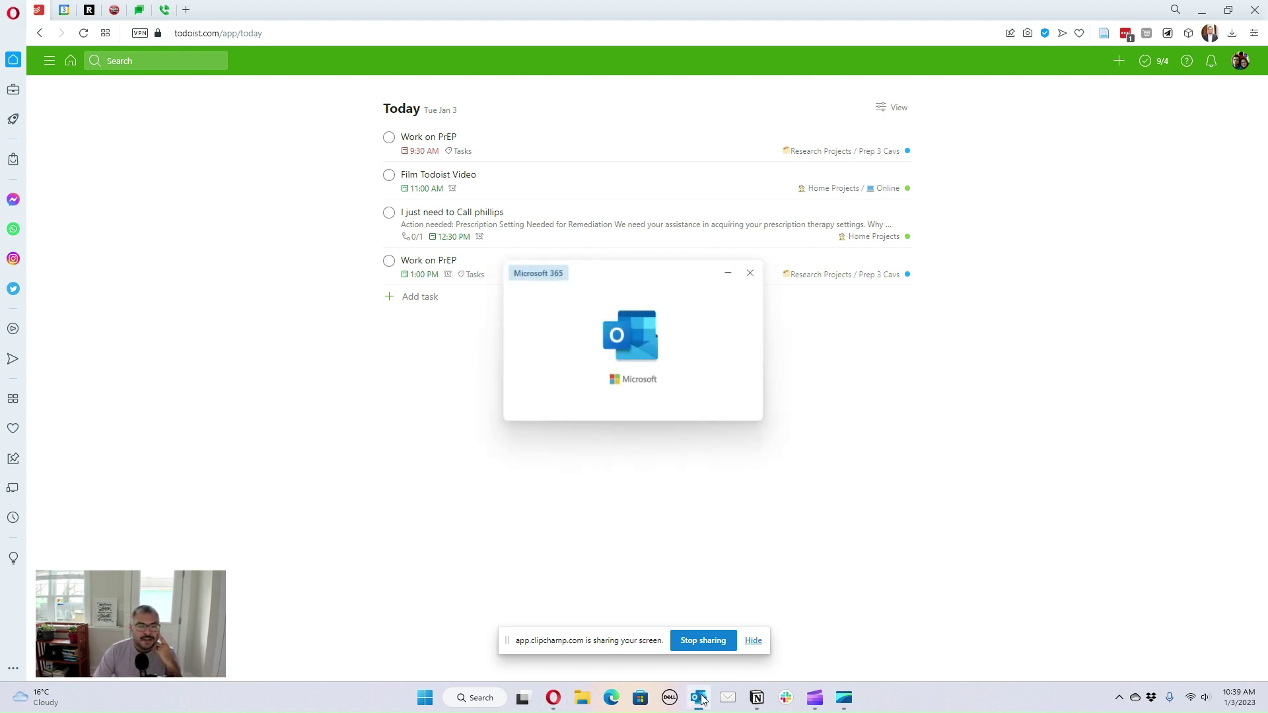
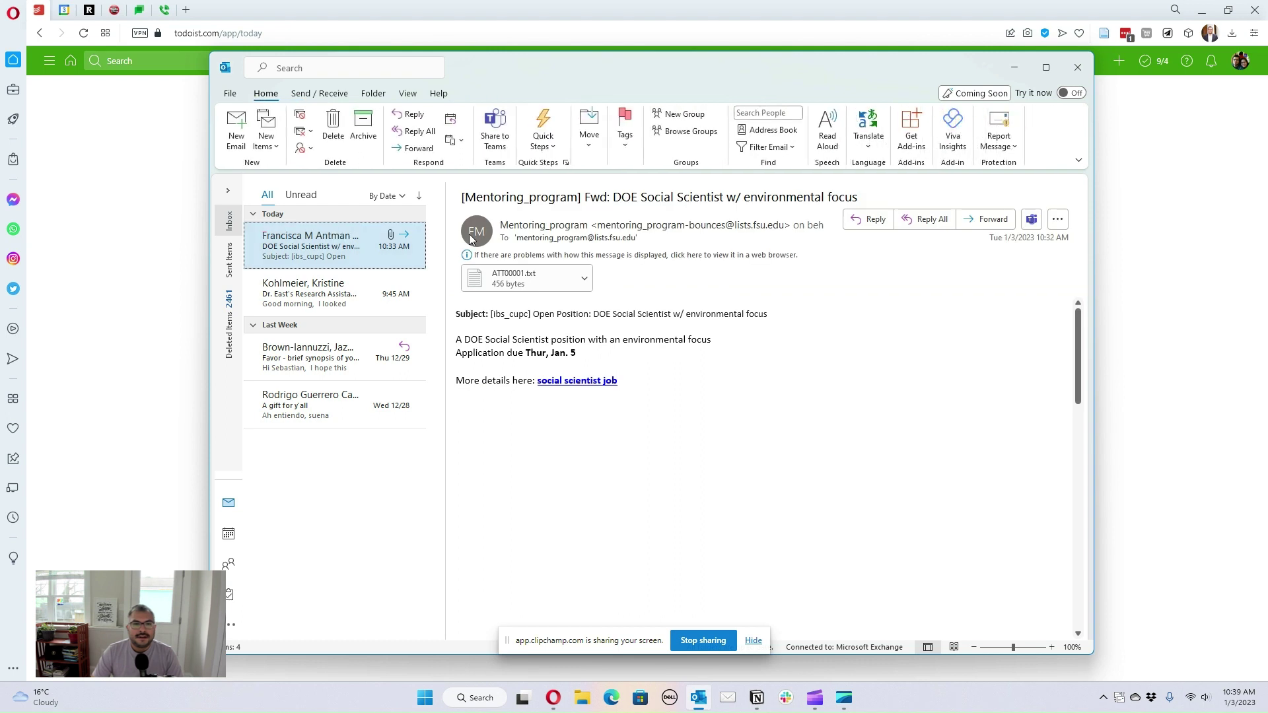
pyautogui.click(1014, 66)
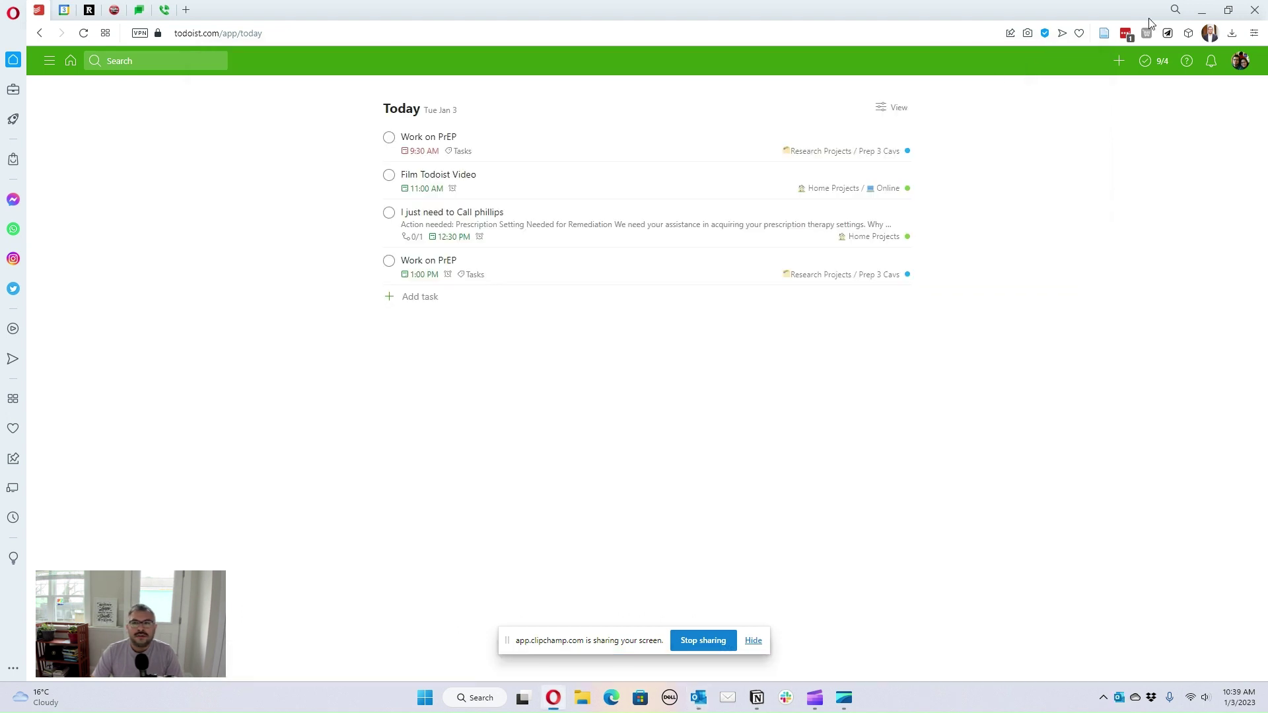
pyautogui.click(86, 32)
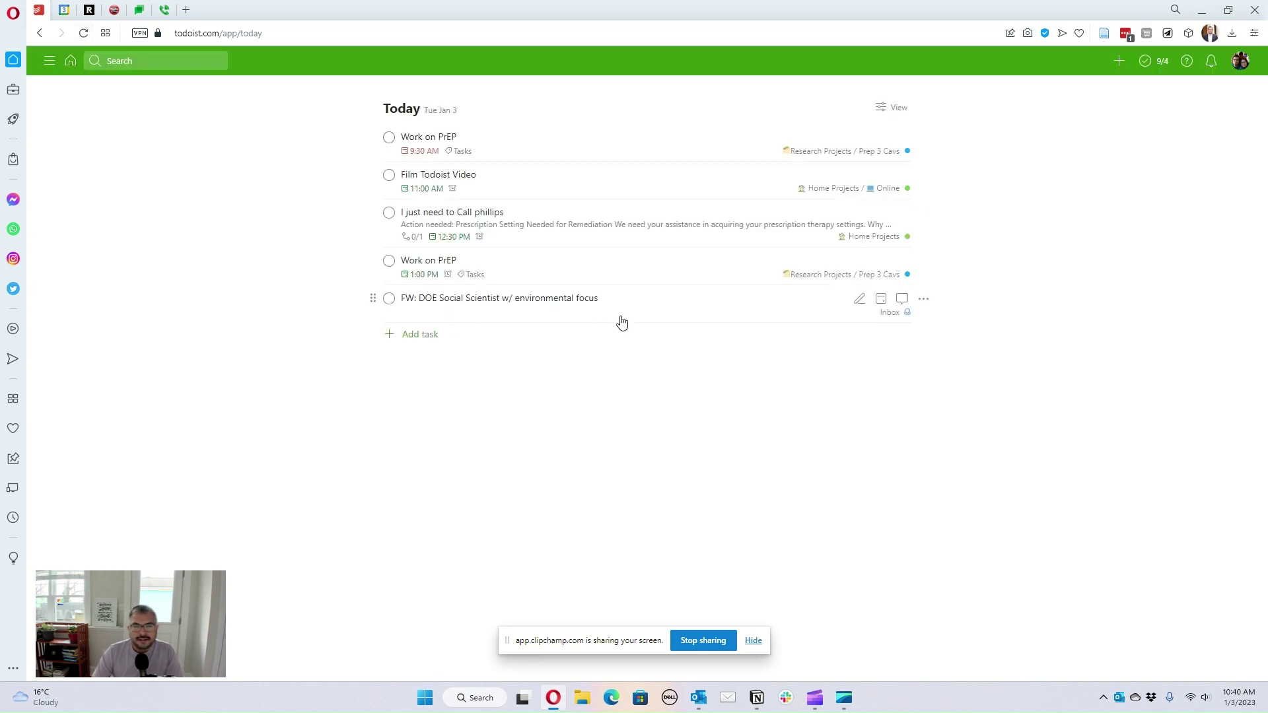
# Step: View the forwarded email and ATT00001.txt attached to the "FW: DOE Social Scientist w/ environmental focus" task, and close its details
pyautogui.click(508, 309)
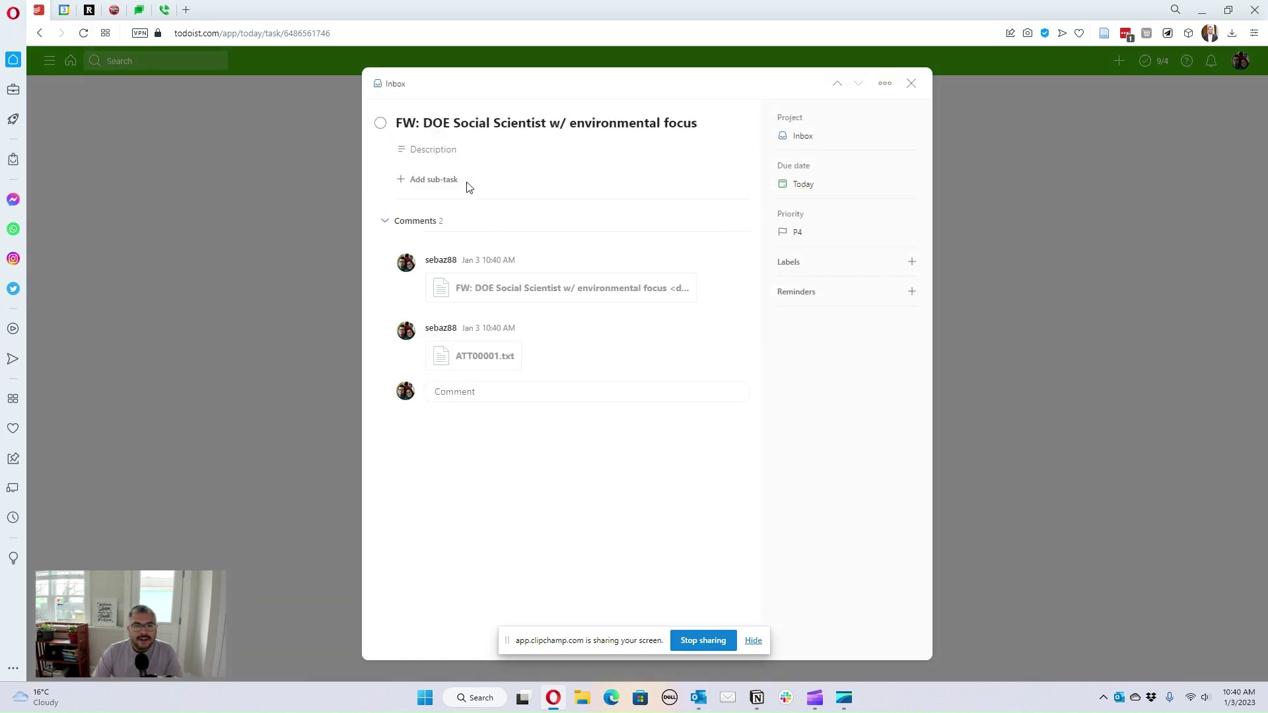
pyautogui.click(520, 293)
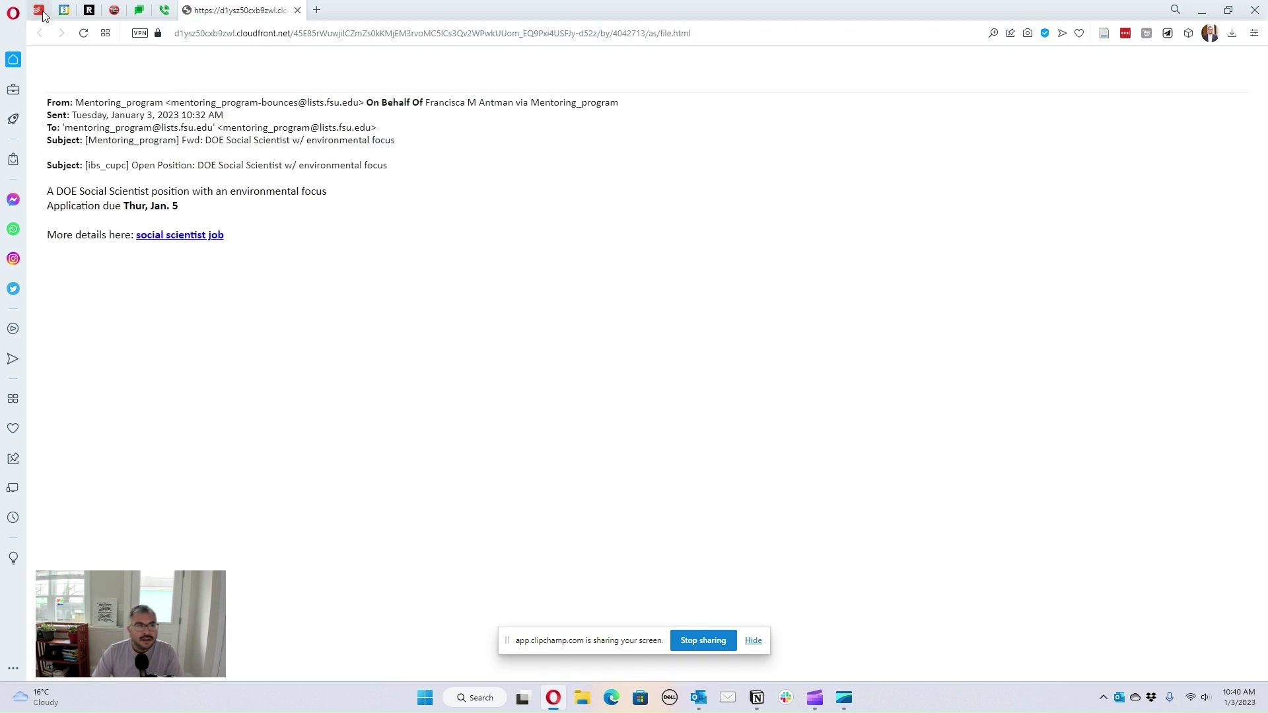
pyautogui.click(39, 10)
pyautogui.click(486, 365)
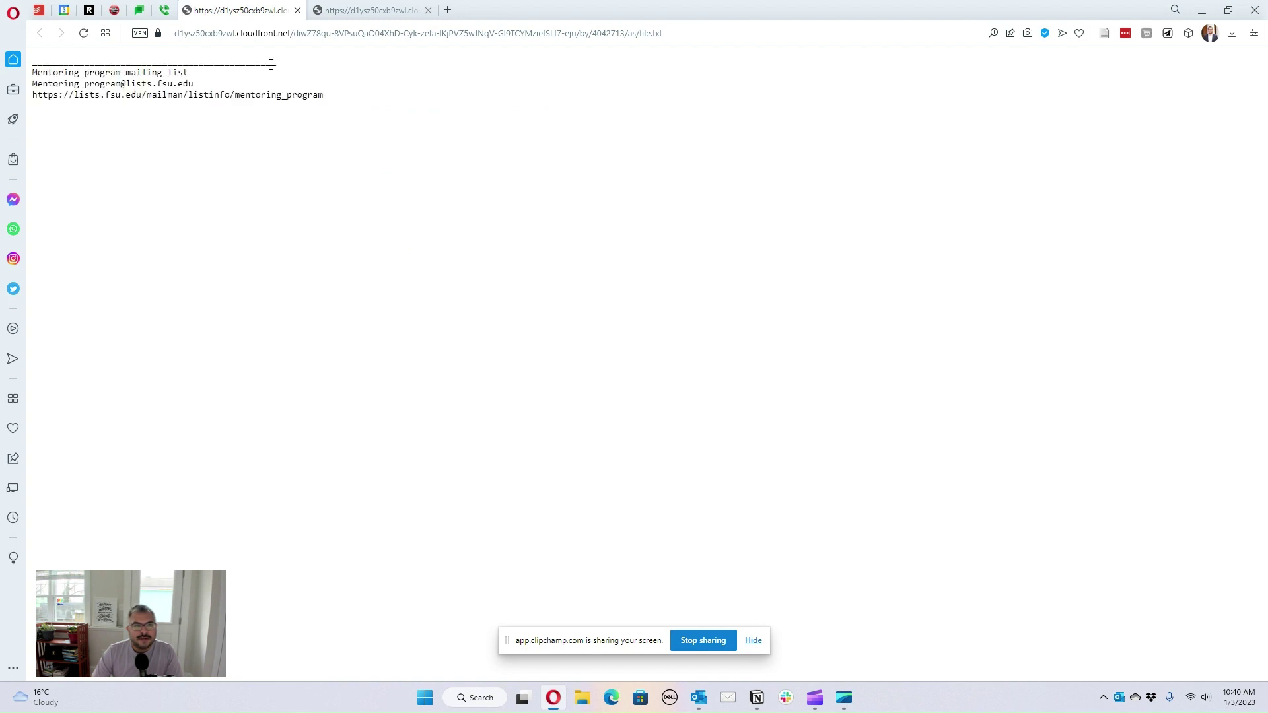
pyautogui.click(40, 10)
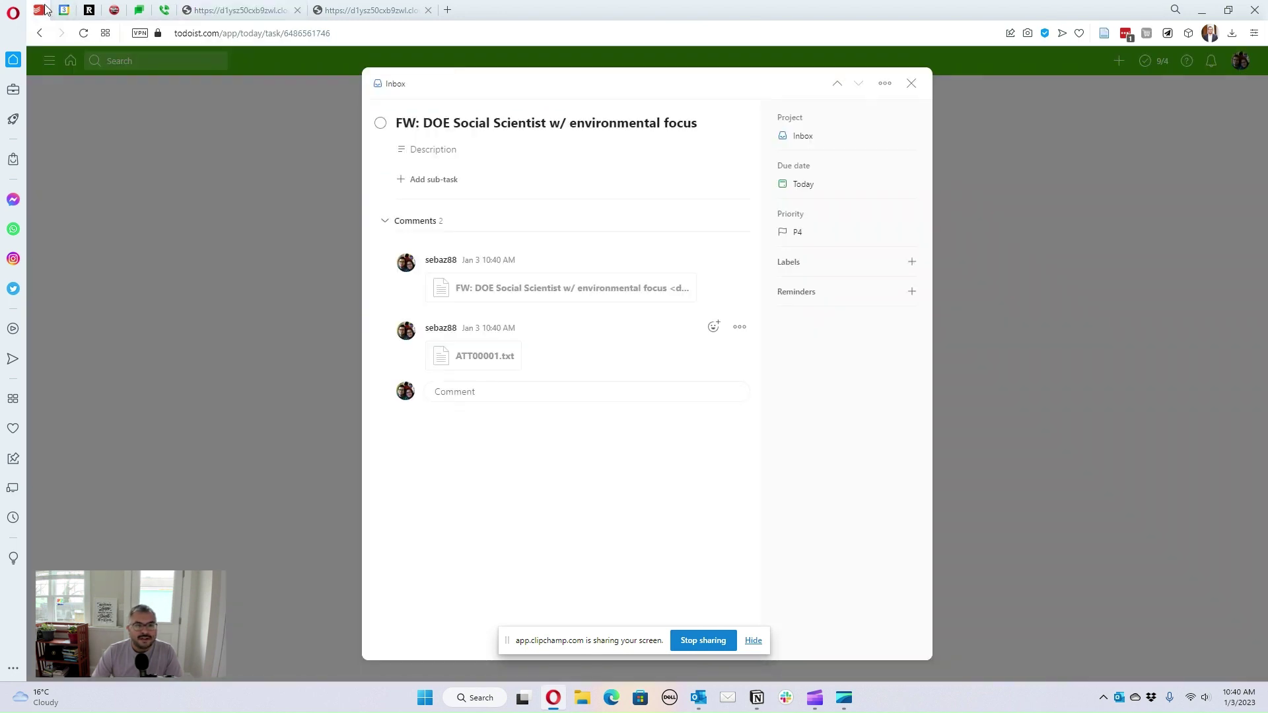
pyautogui.click(917, 85)
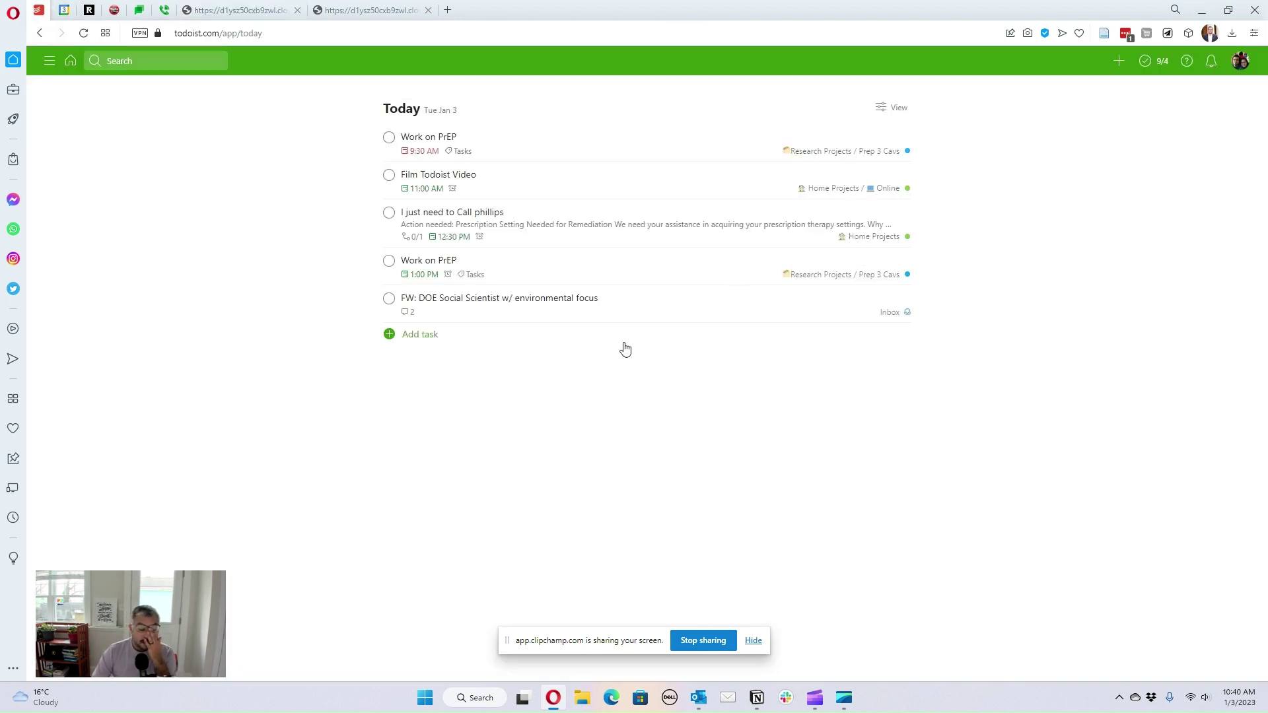
# Step: Switch to Outlook, clear the DOE Social Scientist email from the inbox with a Quick Step, and return to Todoist
pyautogui.click(710, 701)
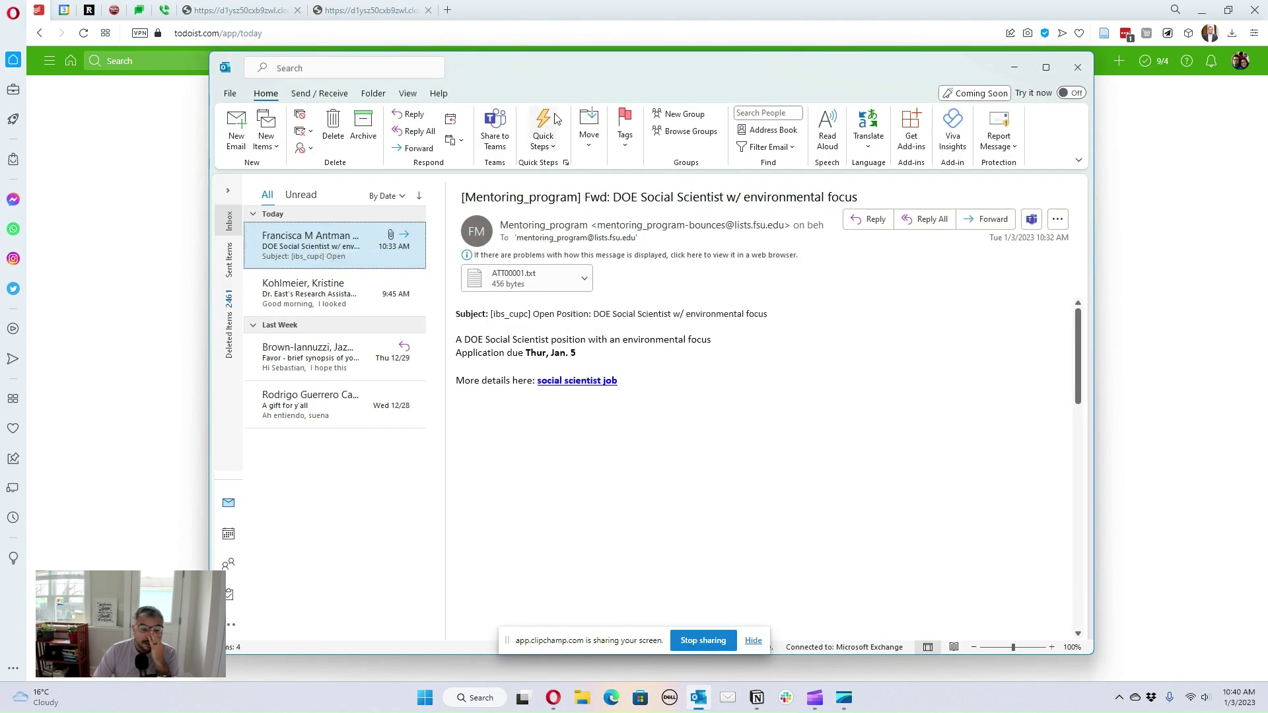
pyautogui.click(544, 135)
pyautogui.click(571, 163)
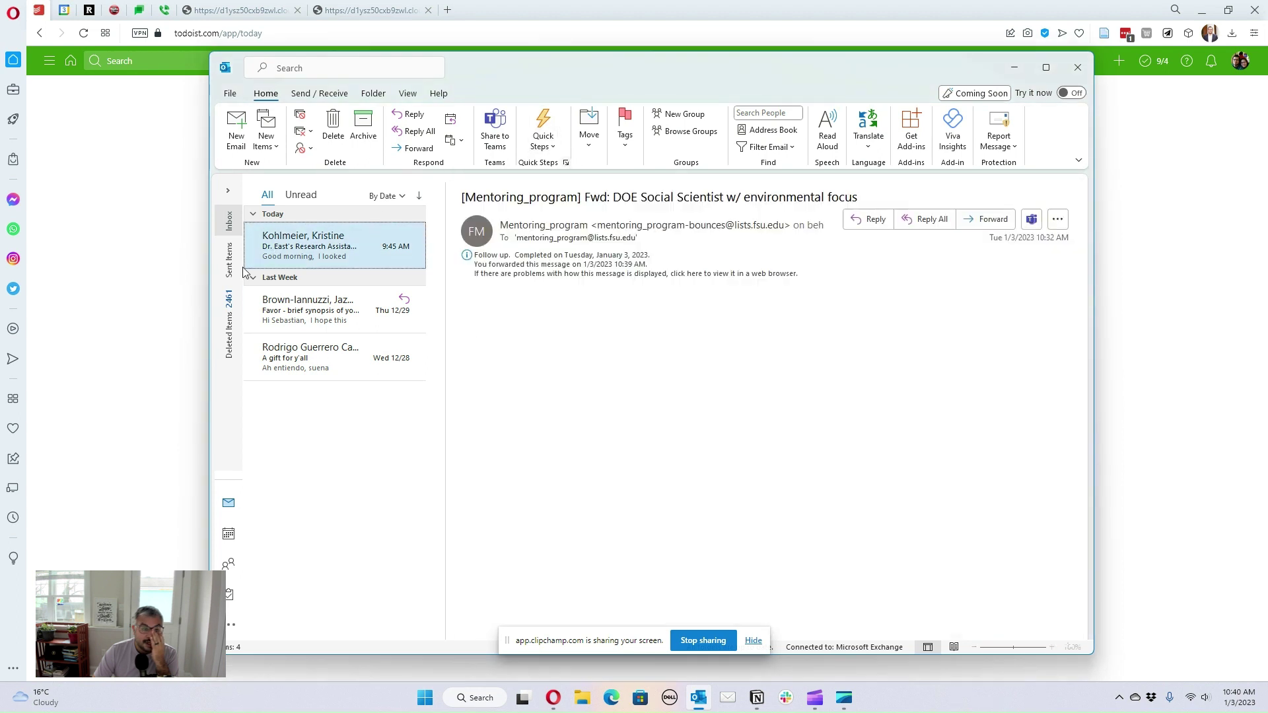
pyautogui.click(158, 285)
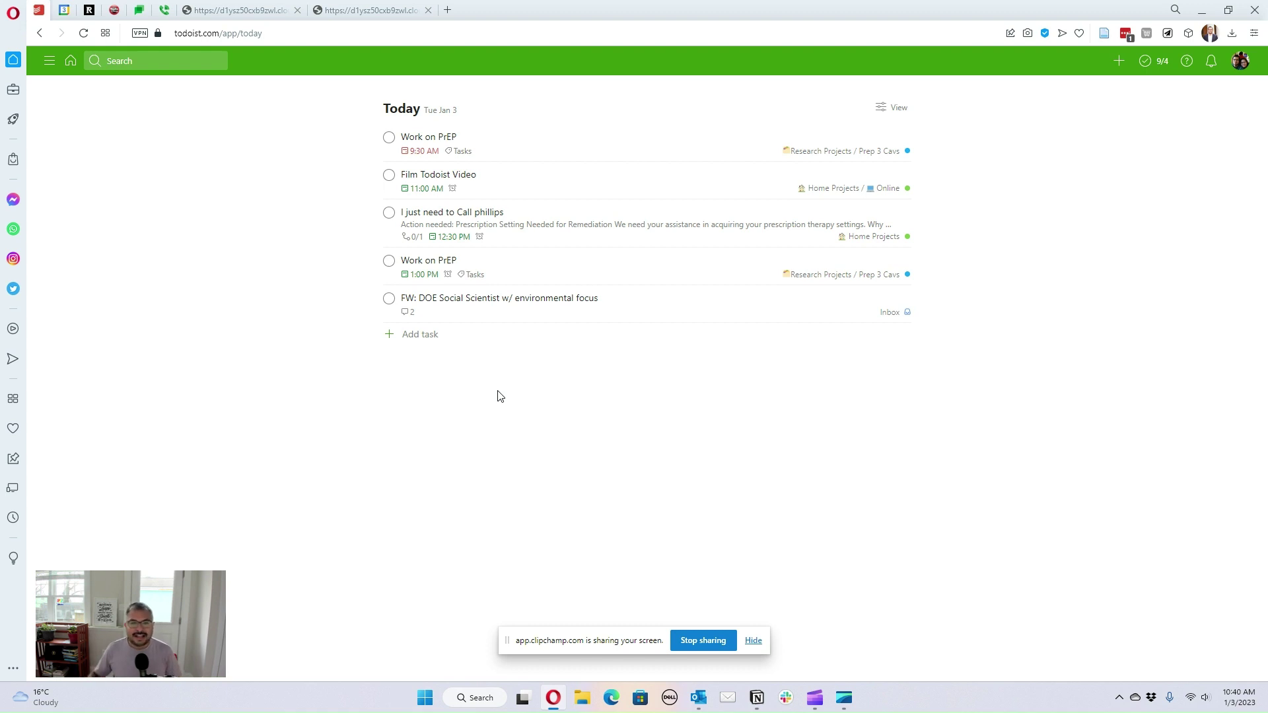
# Step: Schedule the "FW: DOE Social Scientist w/ environmental focus" task for 4pm today and close its details
pyautogui.click(603, 300)
pyautogui.click(710, 122)
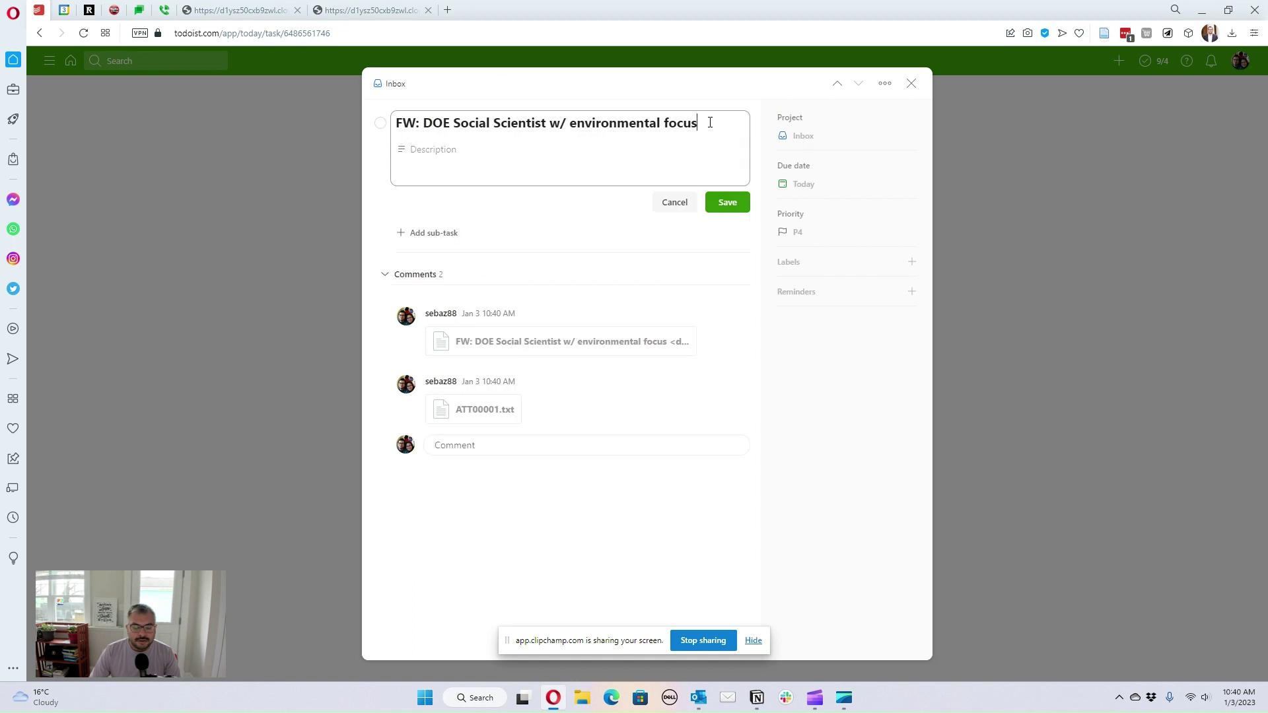
pyautogui.write('4pnm')
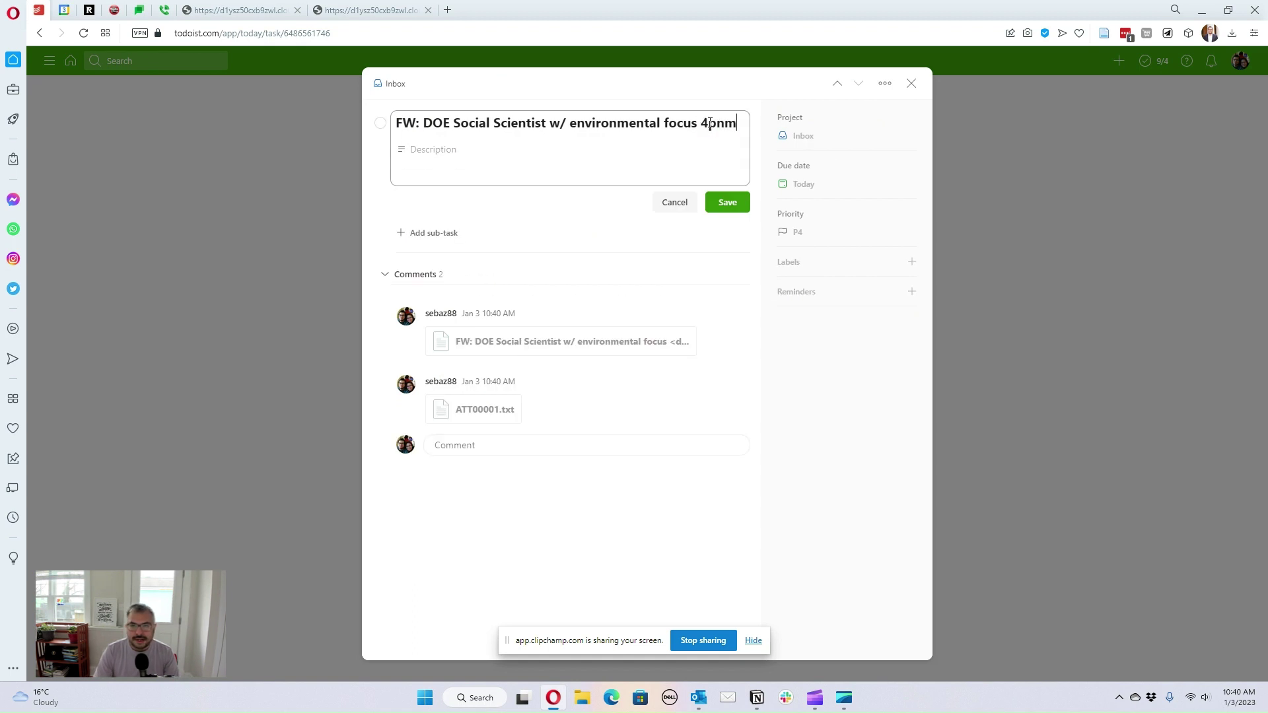
pyautogui.press('BackSpace')
pyautogui.press('BackSpace')
pyautogui.write('m')
pyautogui.press('Return')
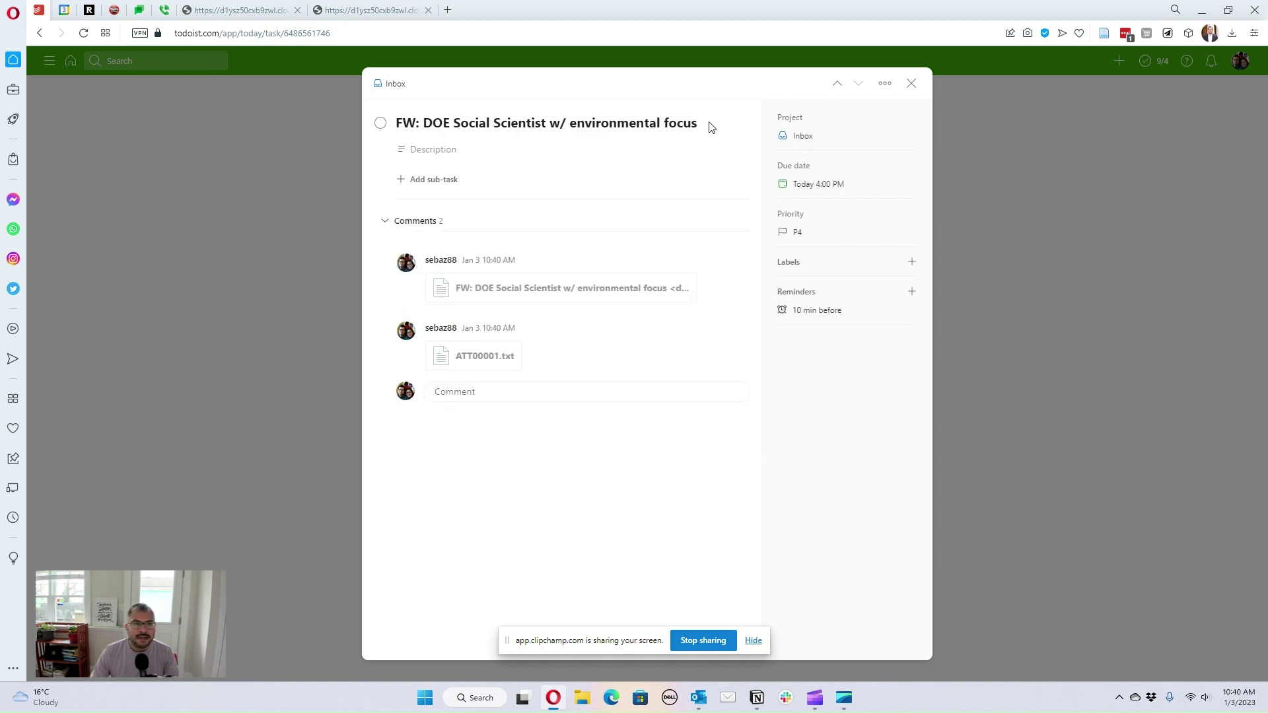
pyautogui.press('Escape')
# Step: Switch to Google Calendar, move the DOE Social Scientist task to Thursday, January 5 at about 3:30 PM, and return to Todoist
pyautogui.click(61, 10)
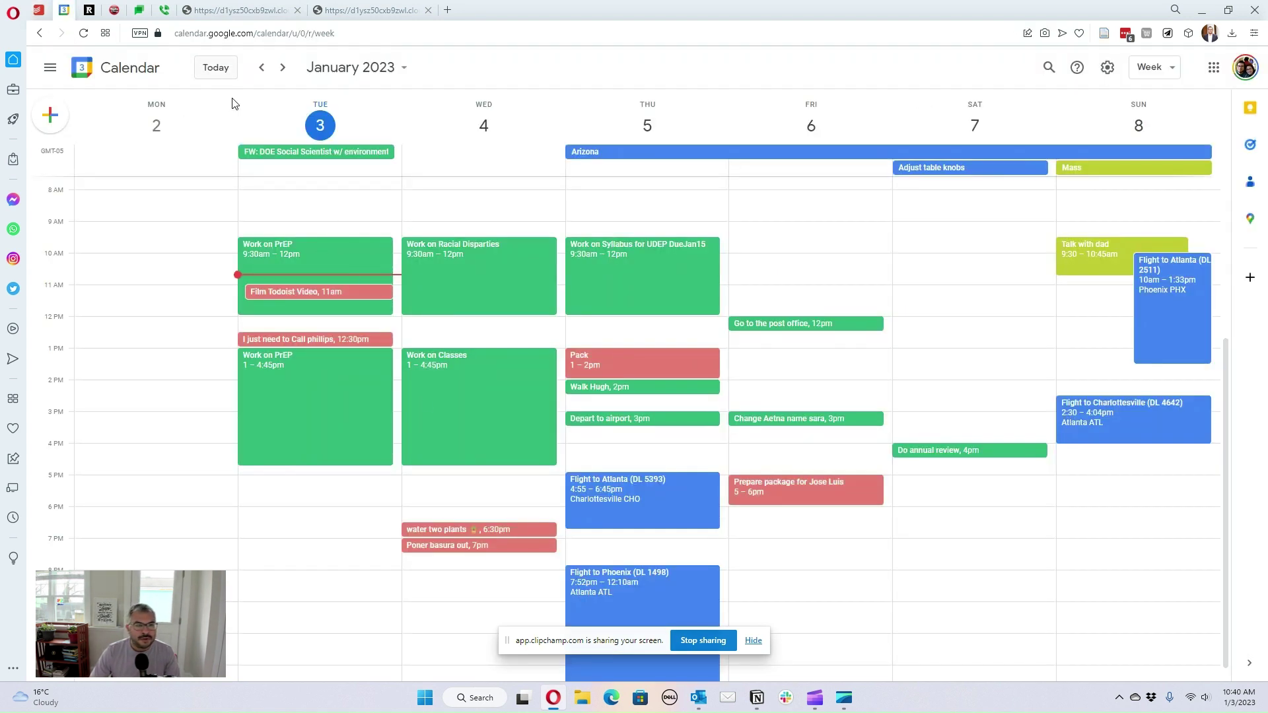
pyautogui.moveTo(326, 455); pyautogui.dragTo(602, 439)
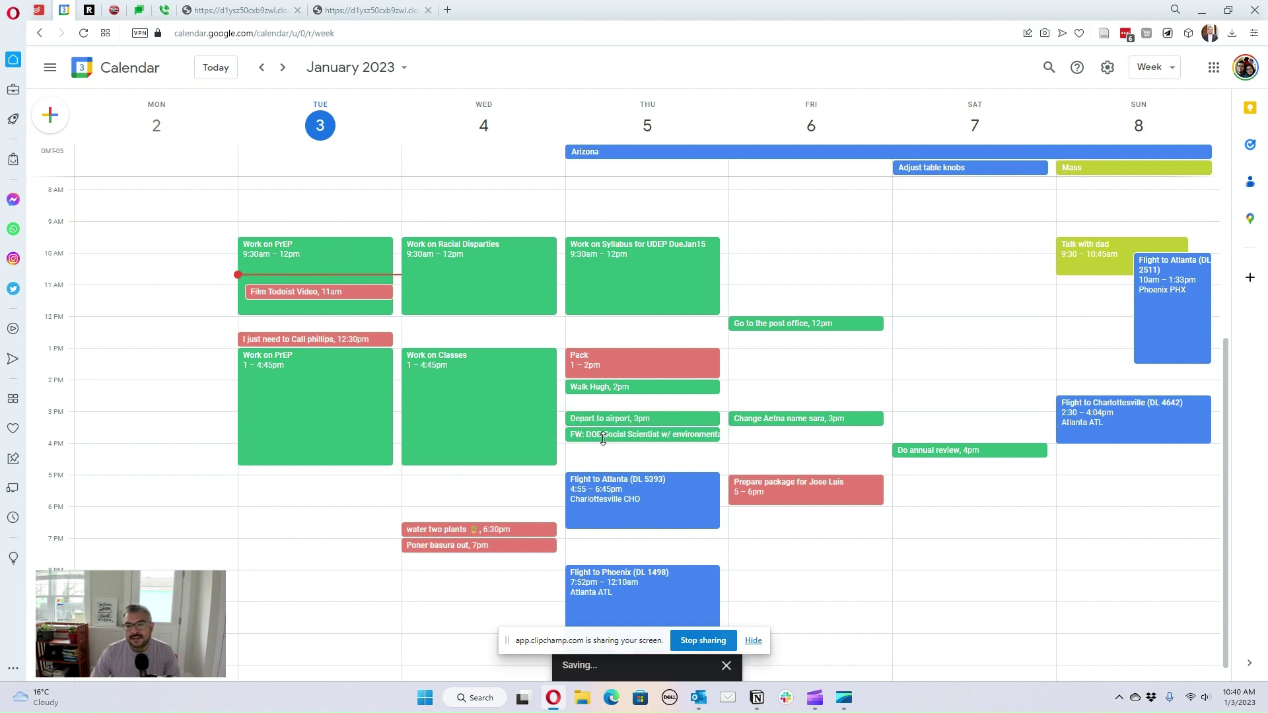
pyautogui.hotkey('ctrl', 'Tab')
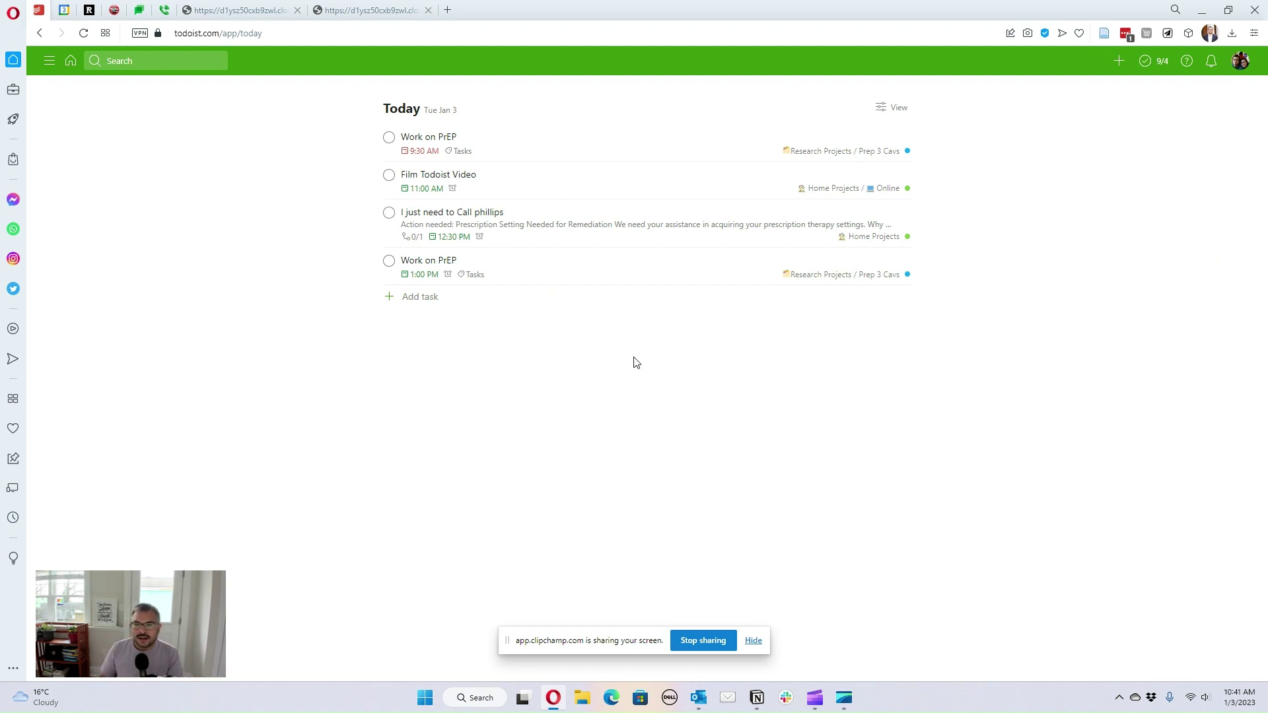
# Step: Add a recurring task "Work Email" at 9am every day and close the new-task entry
pyautogui.click(436, 306)
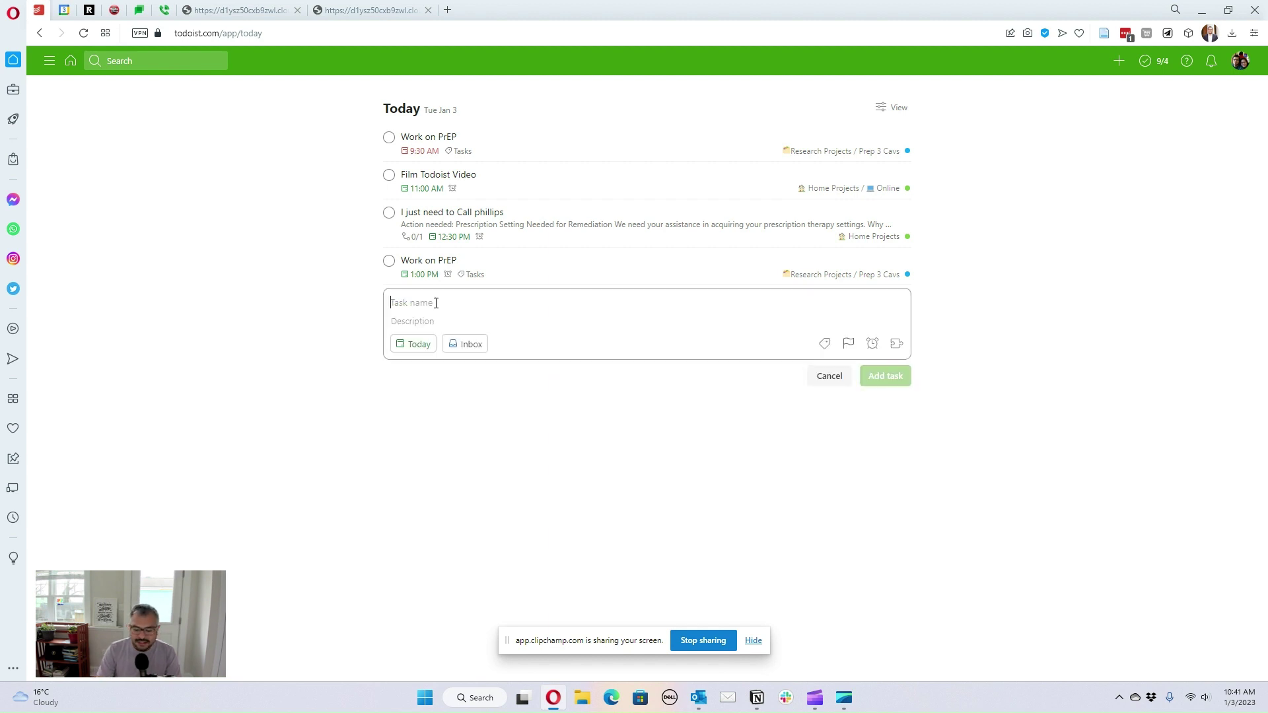
pyautogui.write('Work Email')
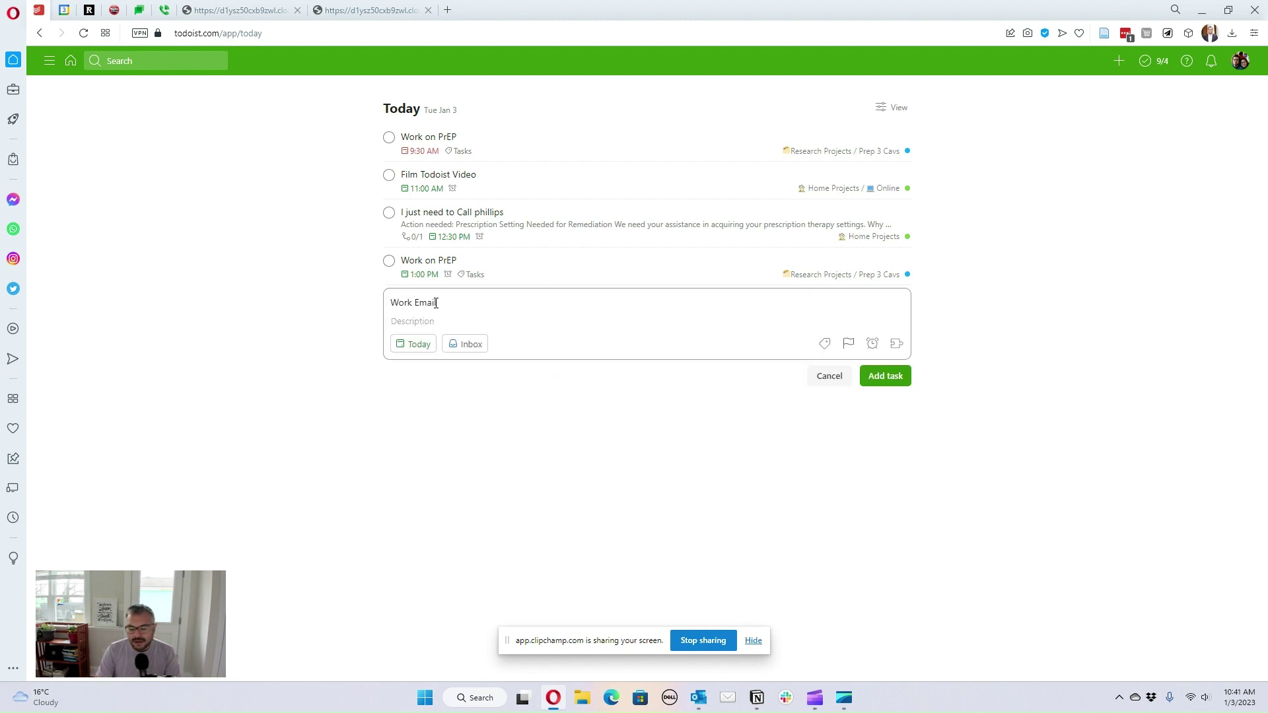
pyautogui.write(' 9am')
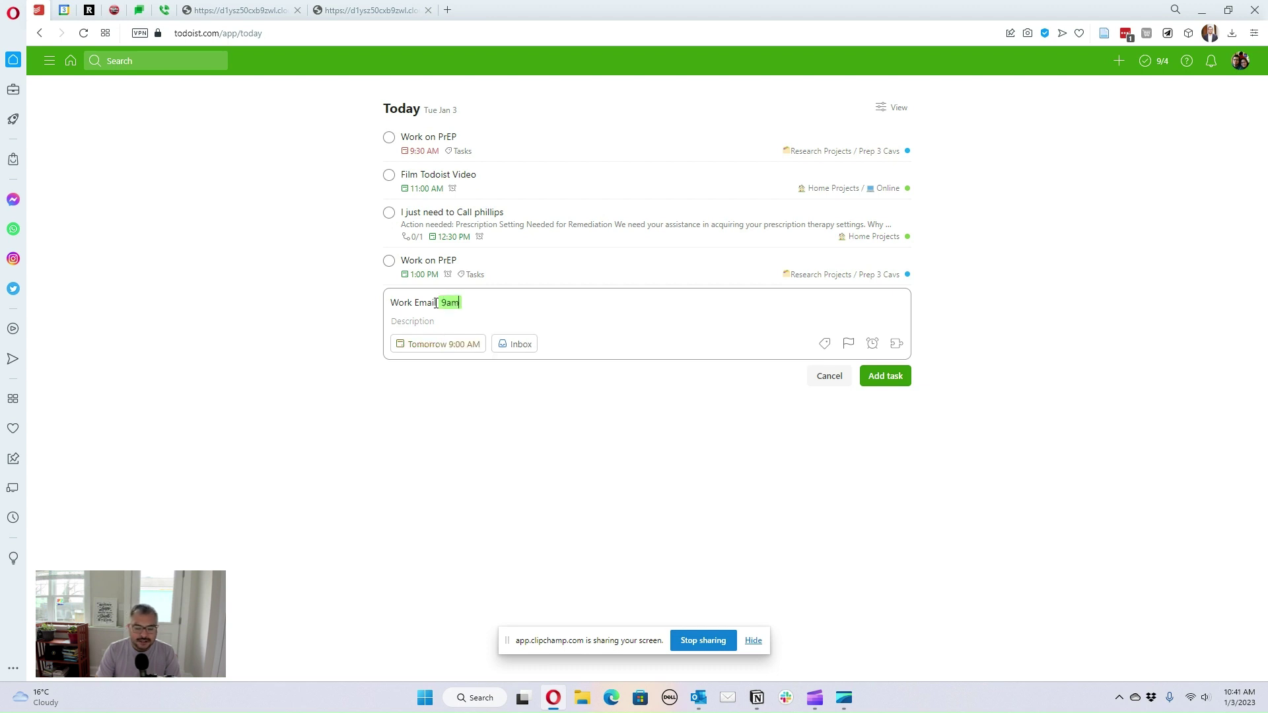
pyautogui.write('every day')
pyautogui.click(903, 375)
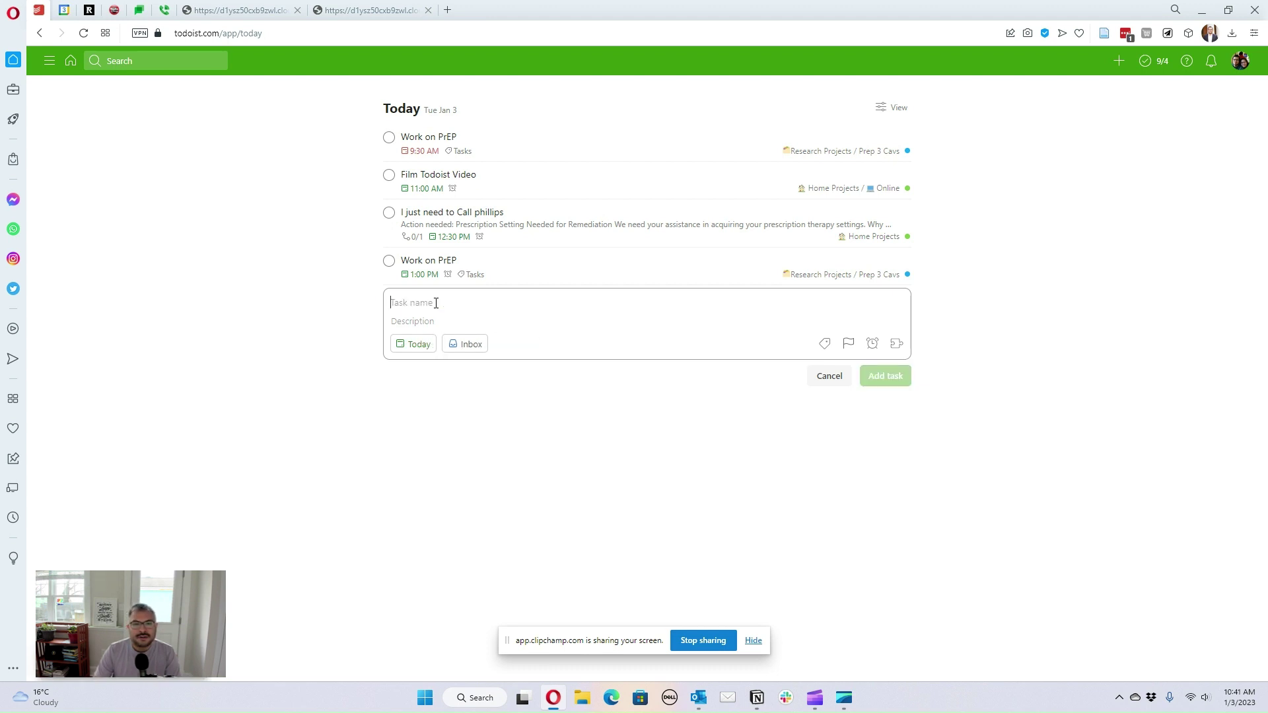
pyautogui.click(843, 375)
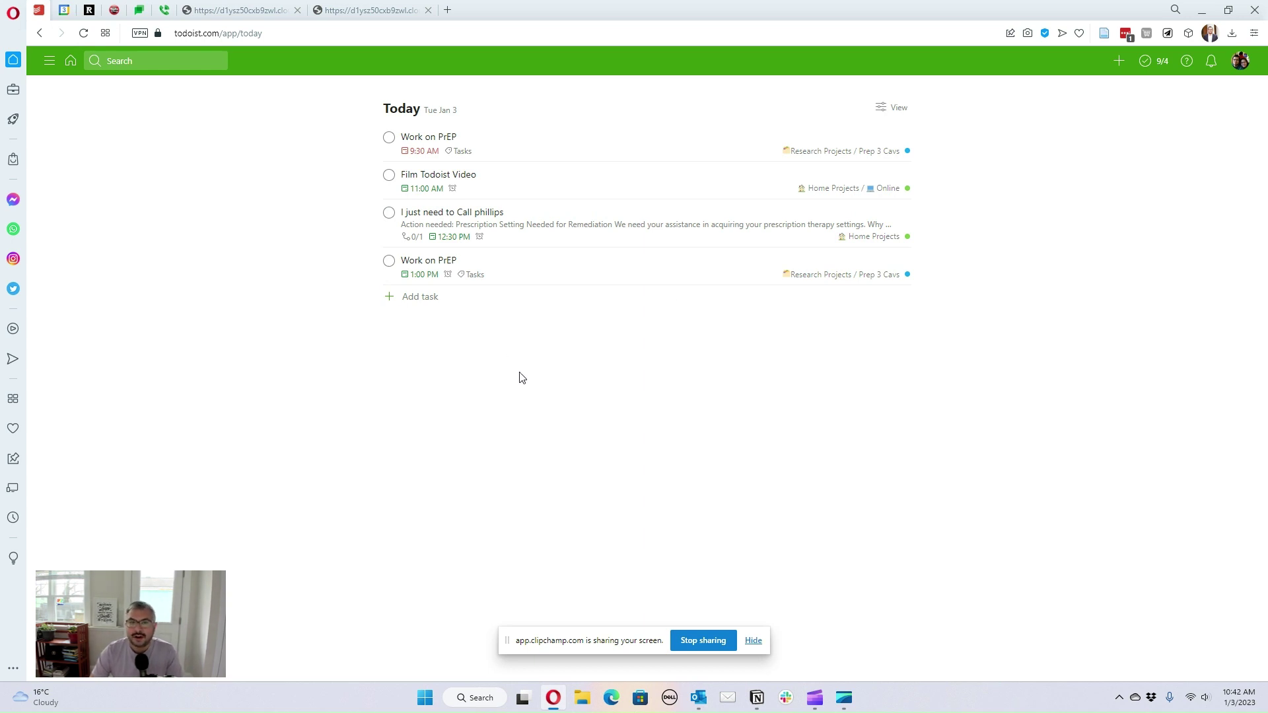
# Step: Set the "Film Todoist Video" task to Priority 2 and close its details
pyautogui.click(890, 112)
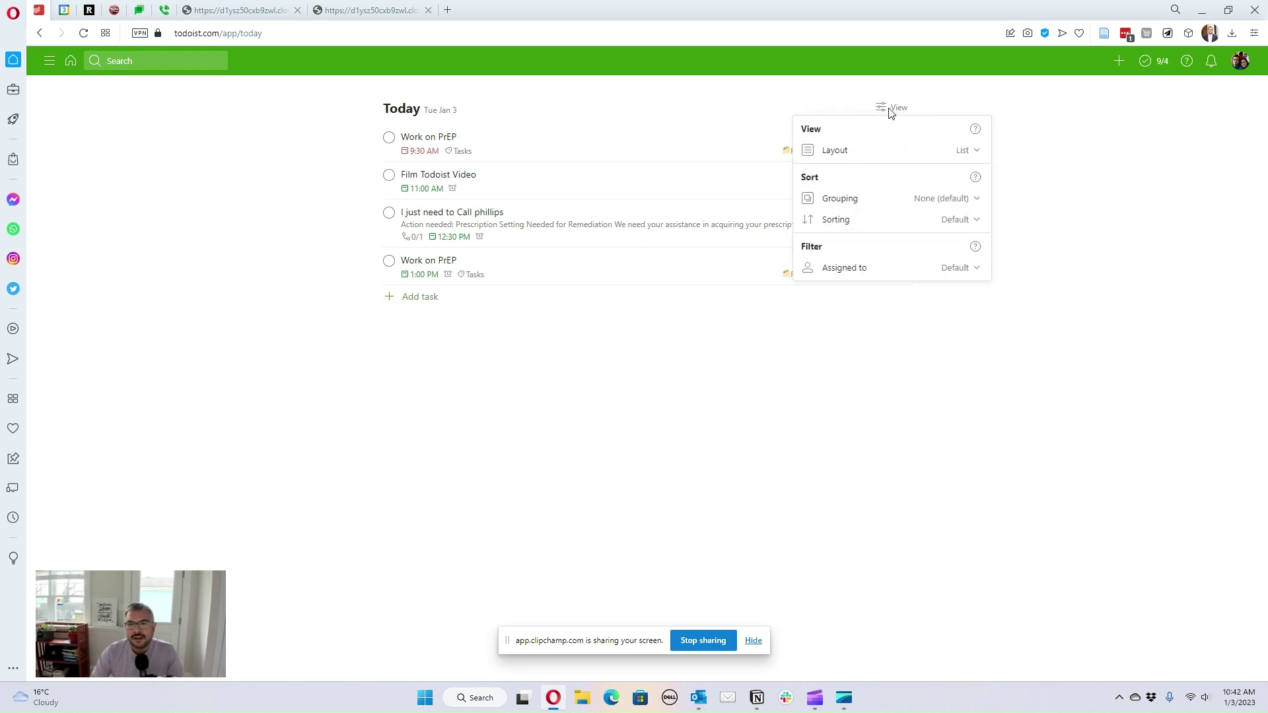
pyautogui.click(677, 344)
pyautogui.click(588, 184)
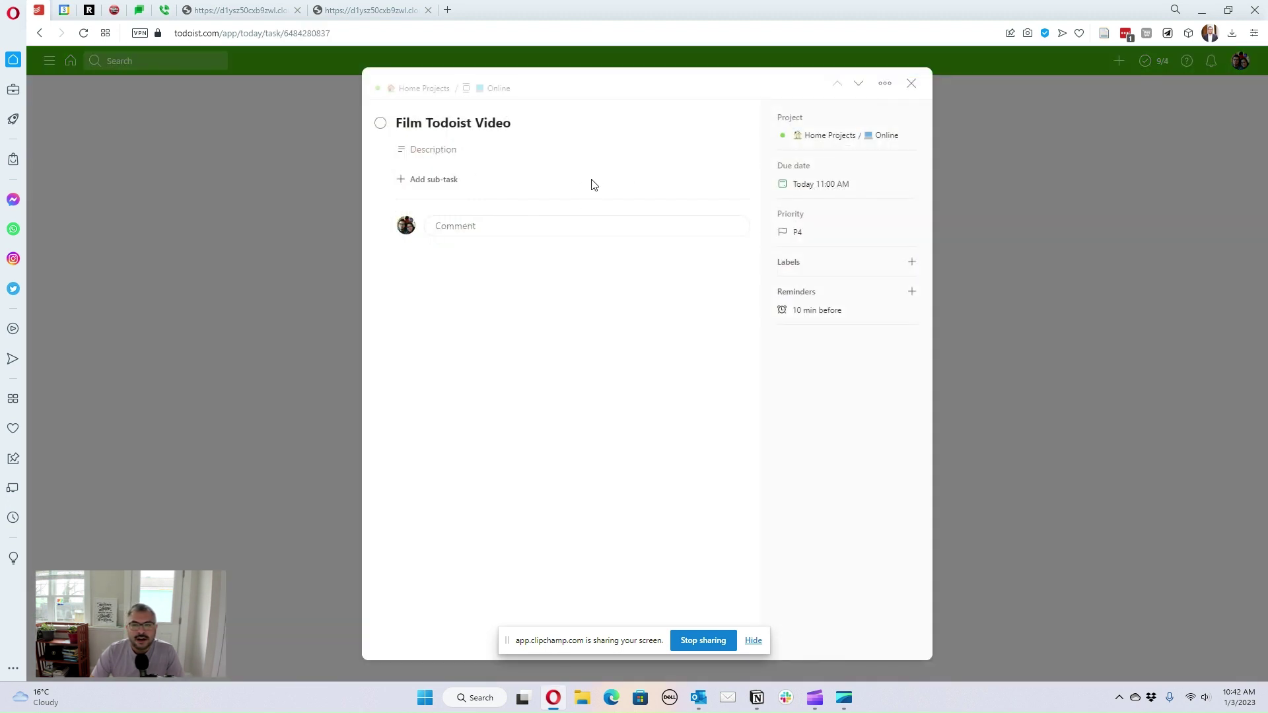
pyautogui.click(797, 232)
pyautogui.click(827, 273)
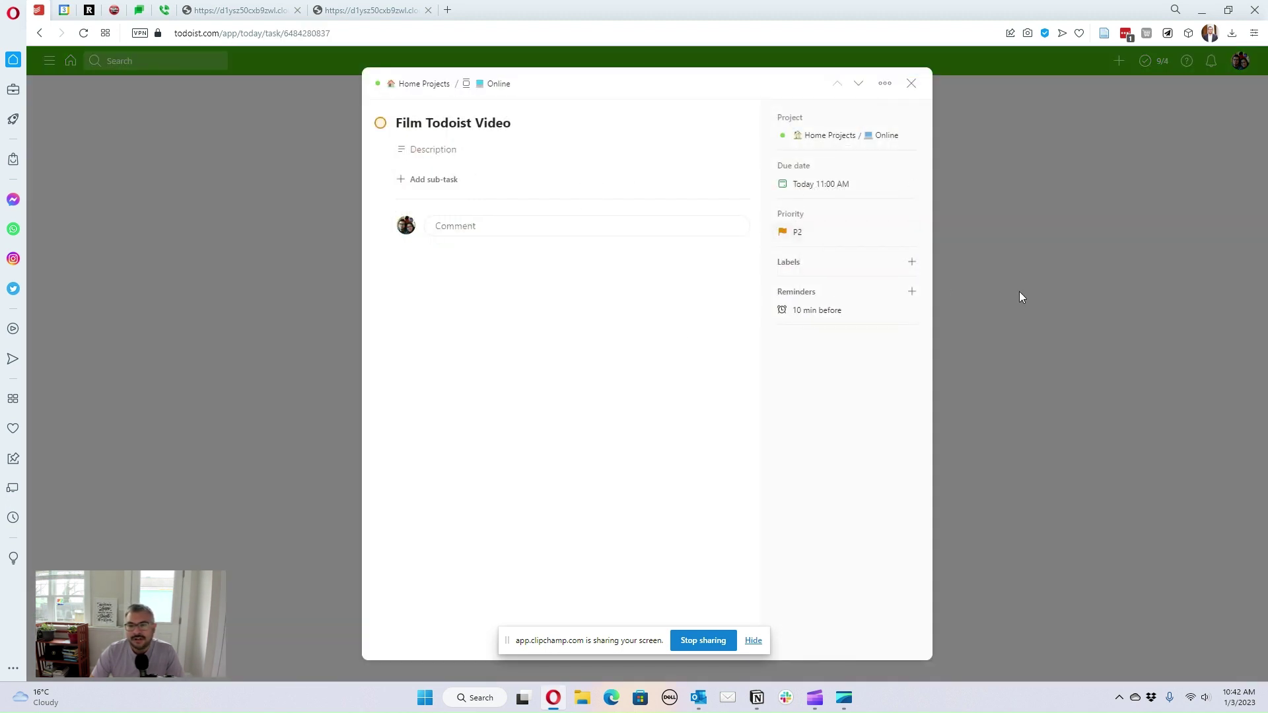
pyautogui.press('Escape')
# Step: Set both "Work on PrEP" tasks, at 9:30 AM and 1:00 PM, to Priority 1 and close their details
pyautogui.click(830, 251)
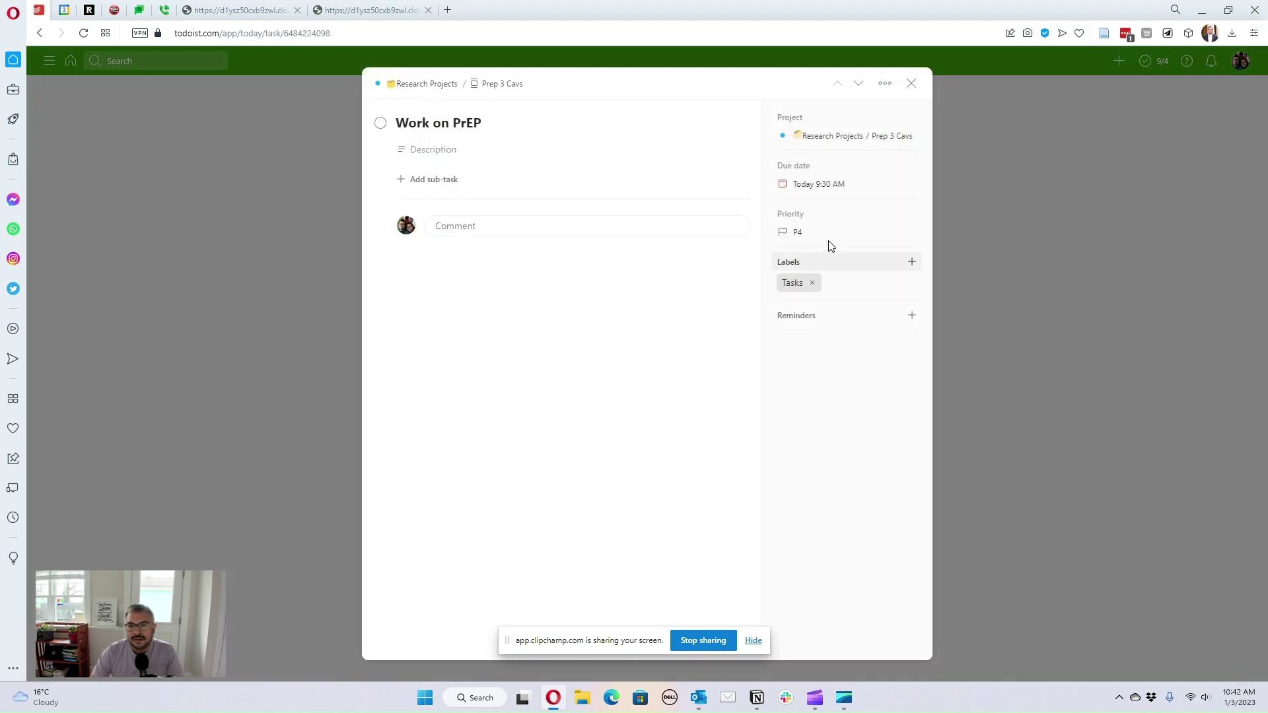
pyautogui.click(818, 233)
pyautogui.click(821, 253)
pyautogui.click(1079, 258)
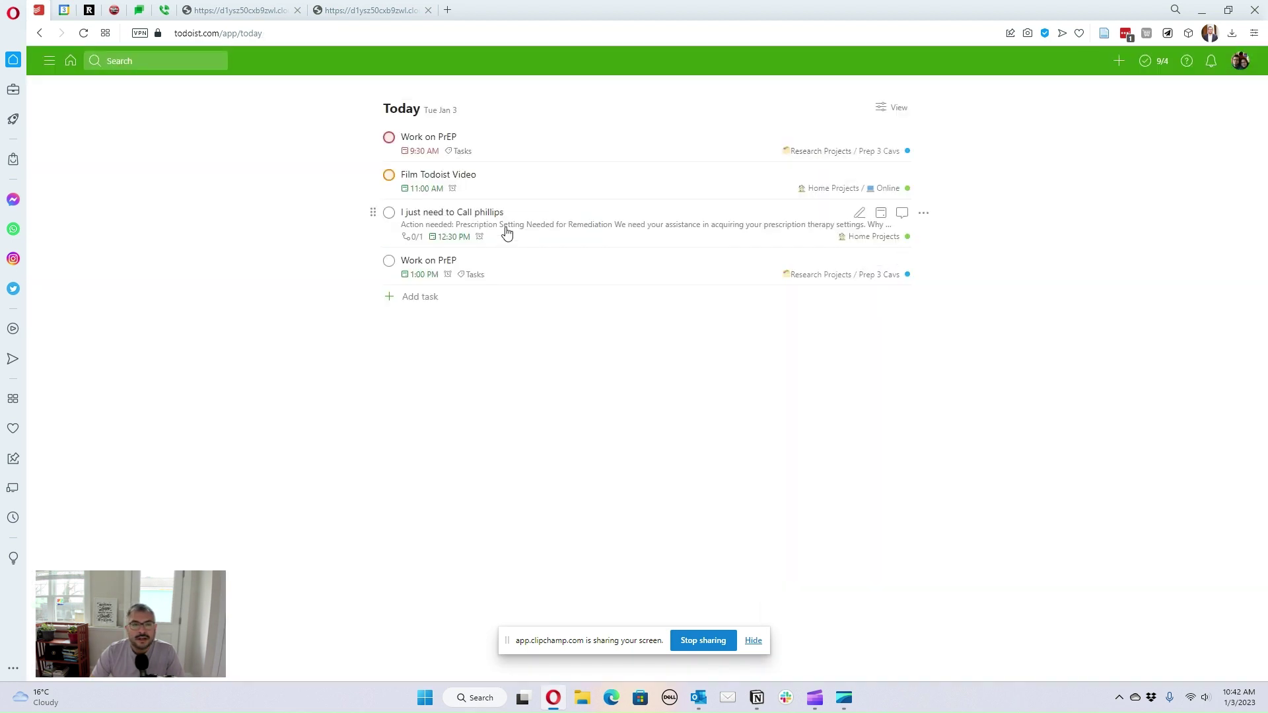
# Step: Add an "Annual Review" task for today in the Online section of Home Projects and close the new-task entry
pyautogui.click(420, 297)
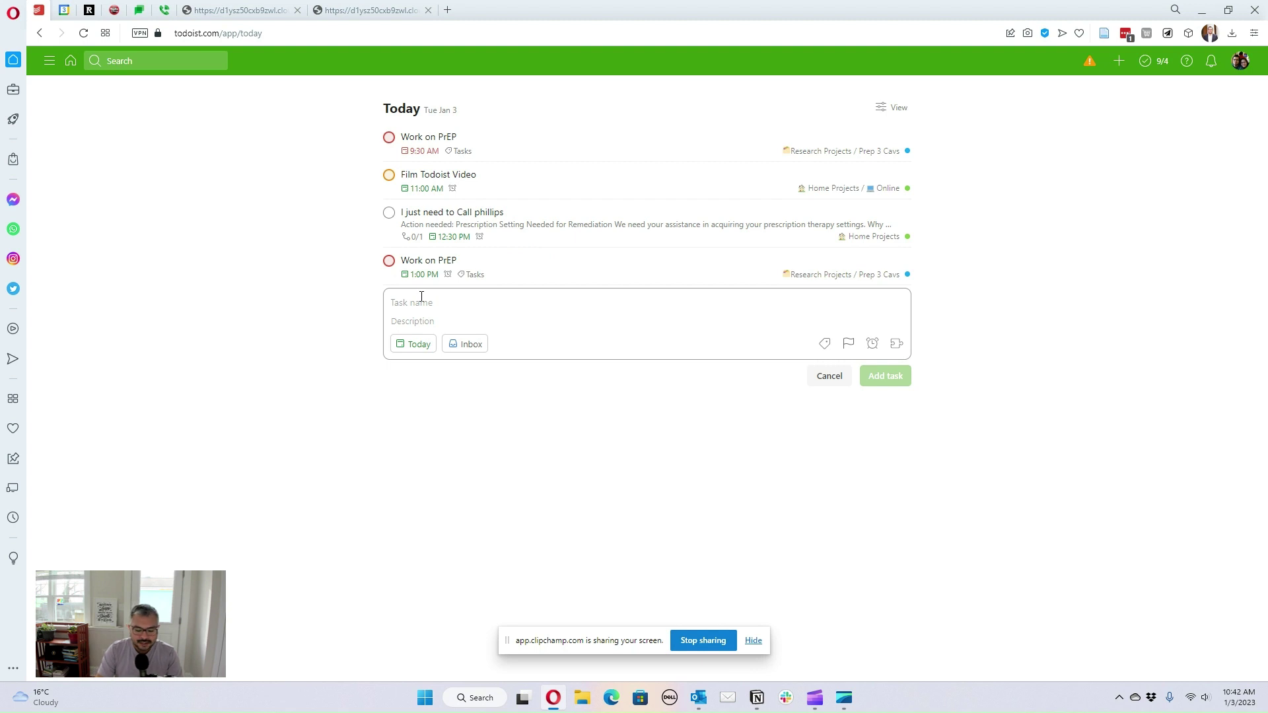
pyautogui.write('An')
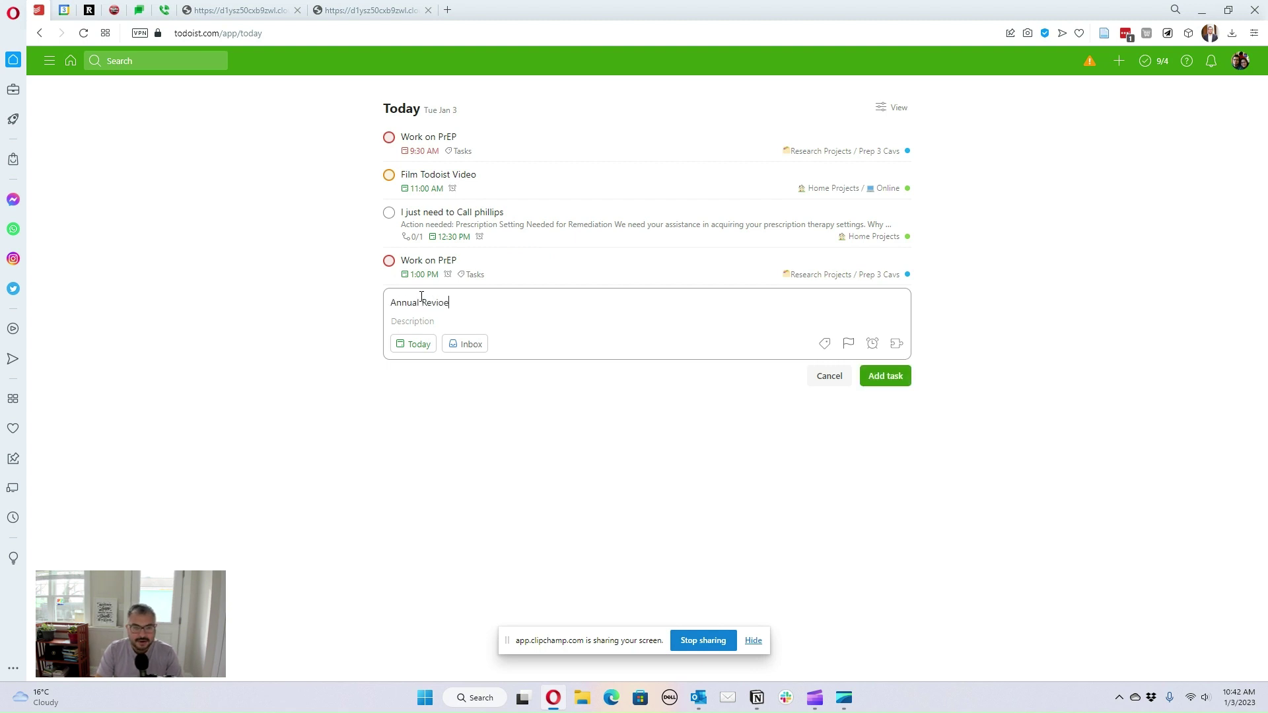
pyautogui.write('nual Review #pers')
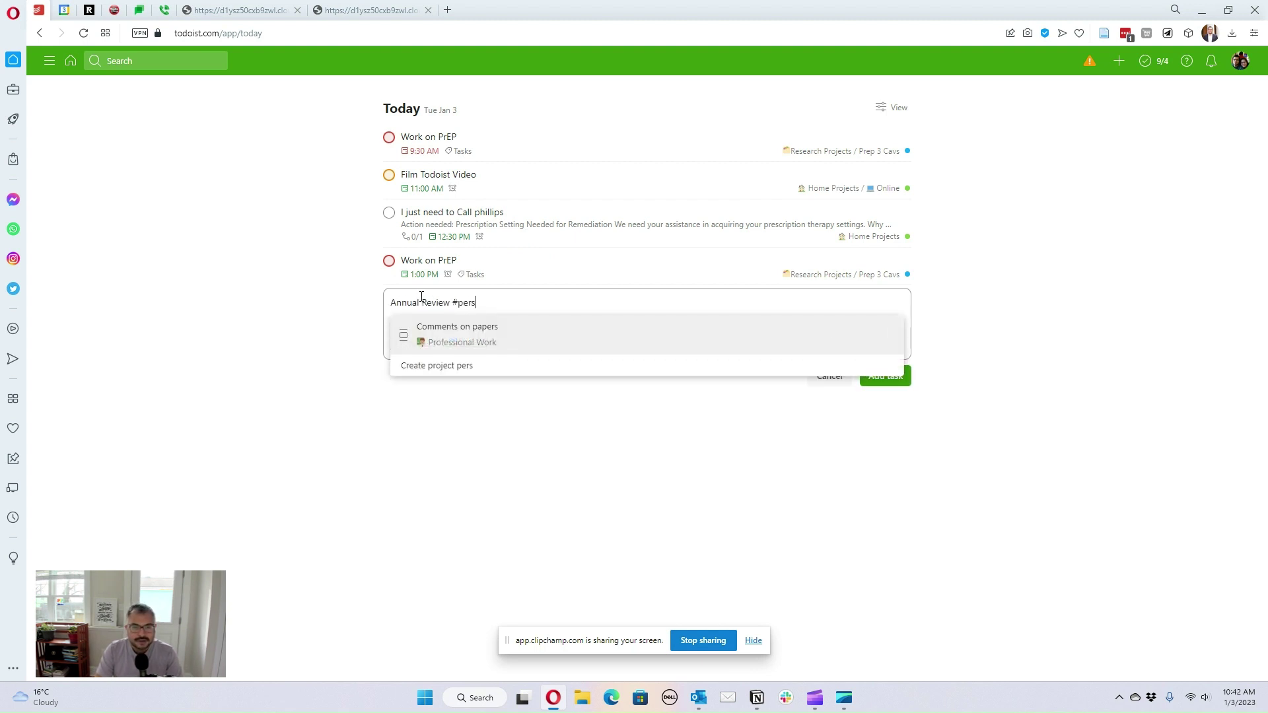
pyautogui.press('BackSpace')
pyautogui.press('BackSpace')
pyautogui.press('BackSpace')
pyautogui.press('BackSpace')
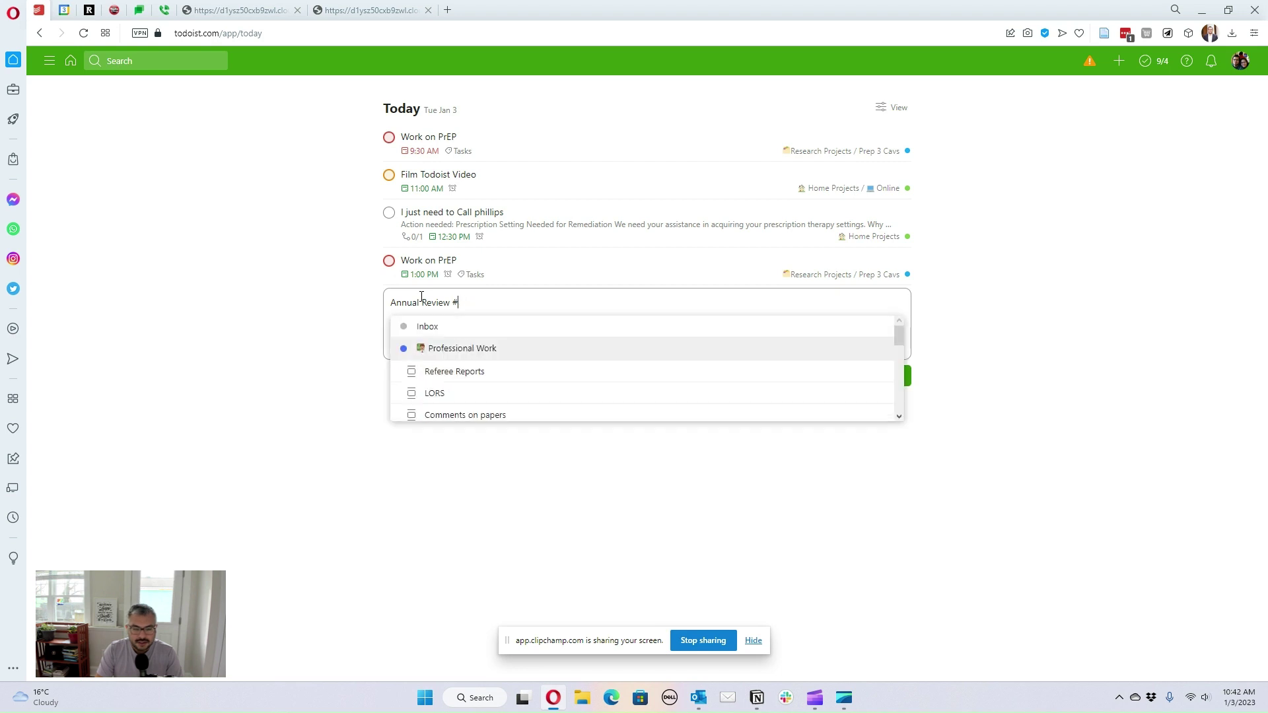
pyautogui.write('onlin')
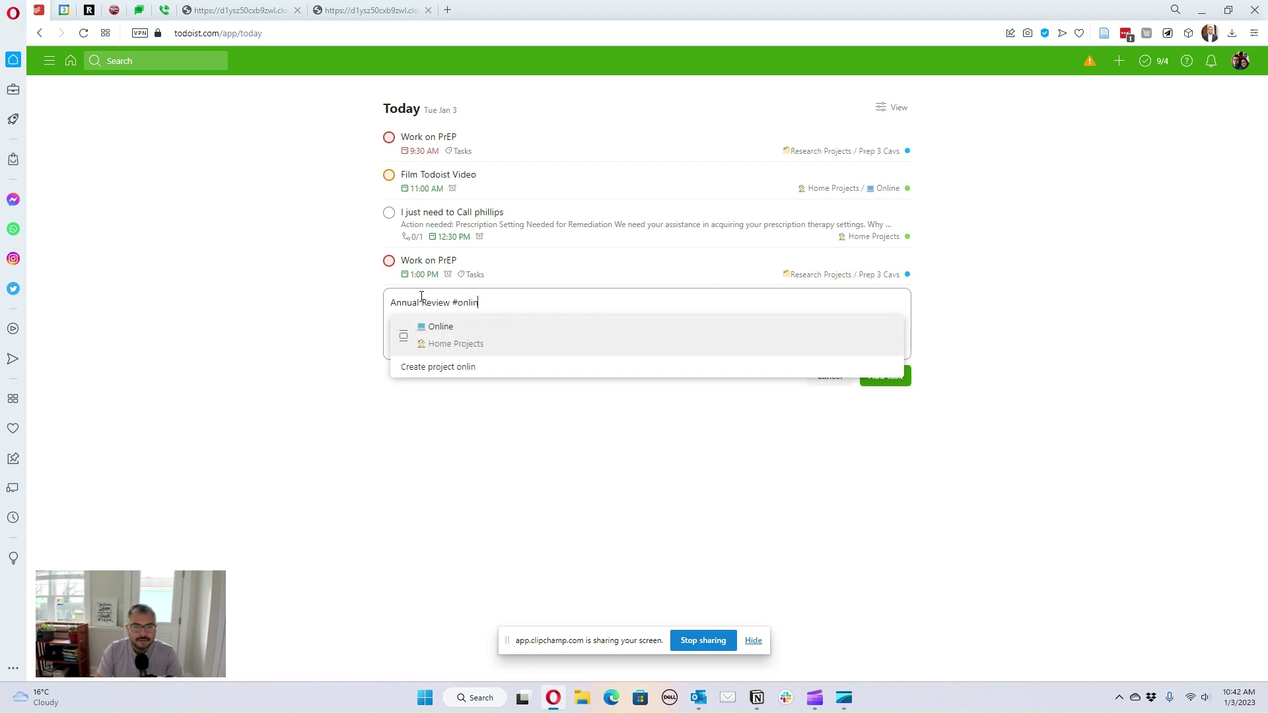
pyautogui.press('Return')
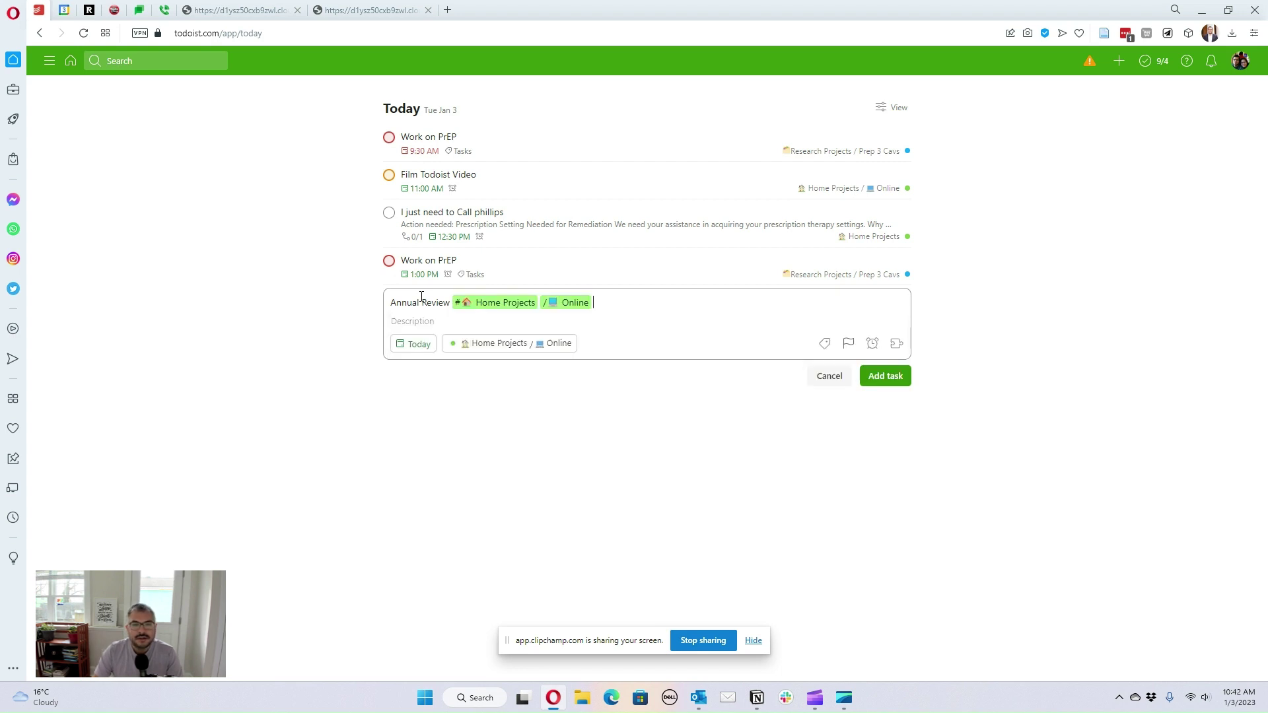
pyautogui.click(873, 376)
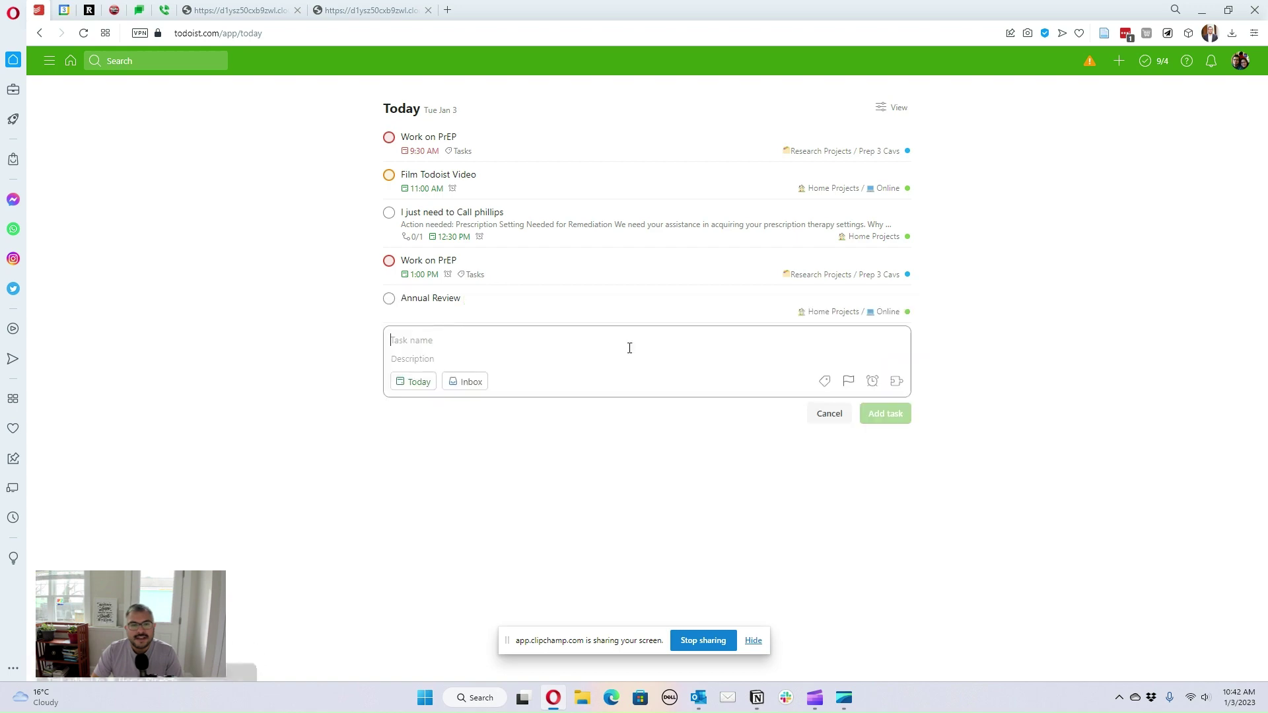
pyautogui.click(833, 416)
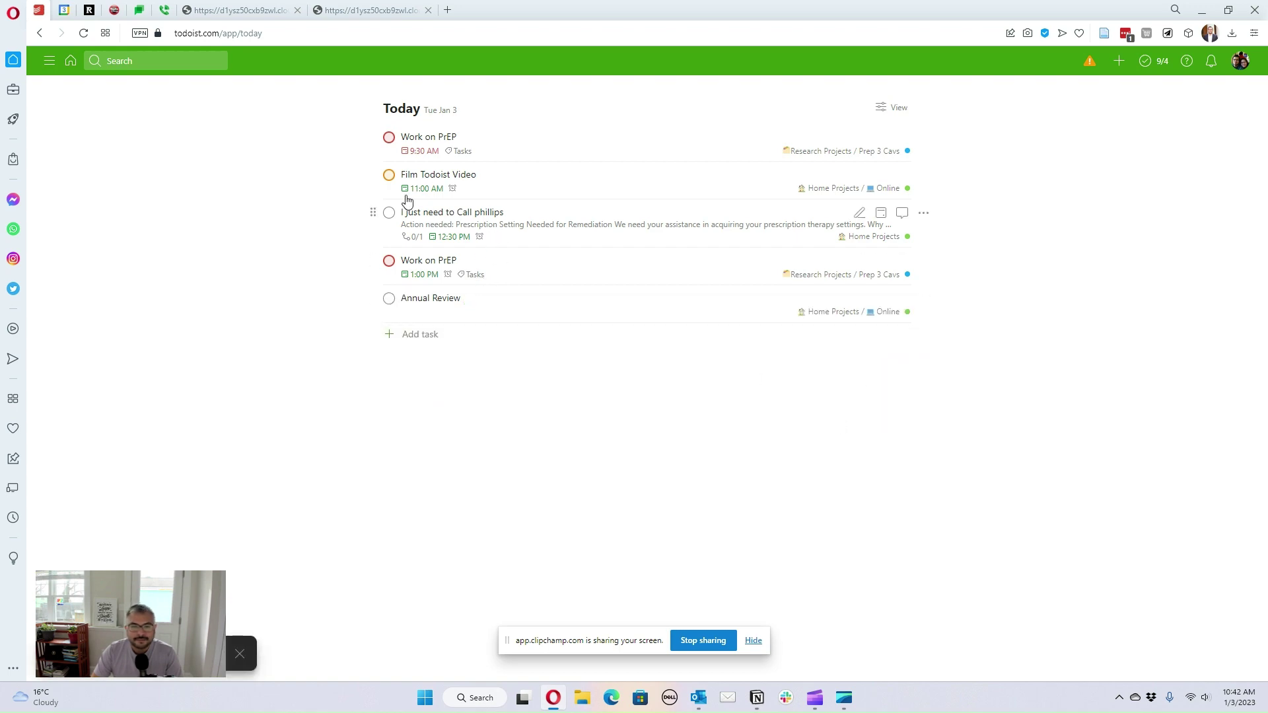
# Step: Set the "I just need to Call phillips" task to Priority 3 and check the details of the "Annual Review" task
pyautogui.click(544, 208)
pyautogui.click(795, 233)
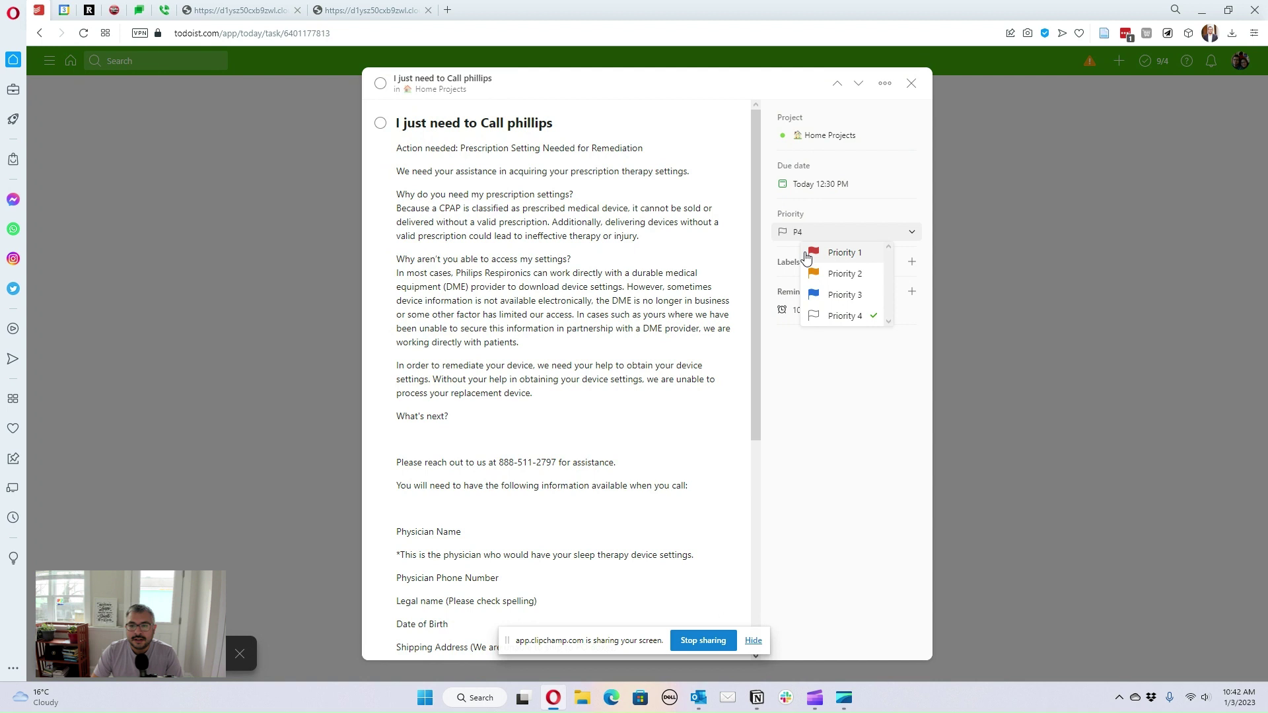
pyautogui.click(822, 292)
pyautogui.click(911, 83)
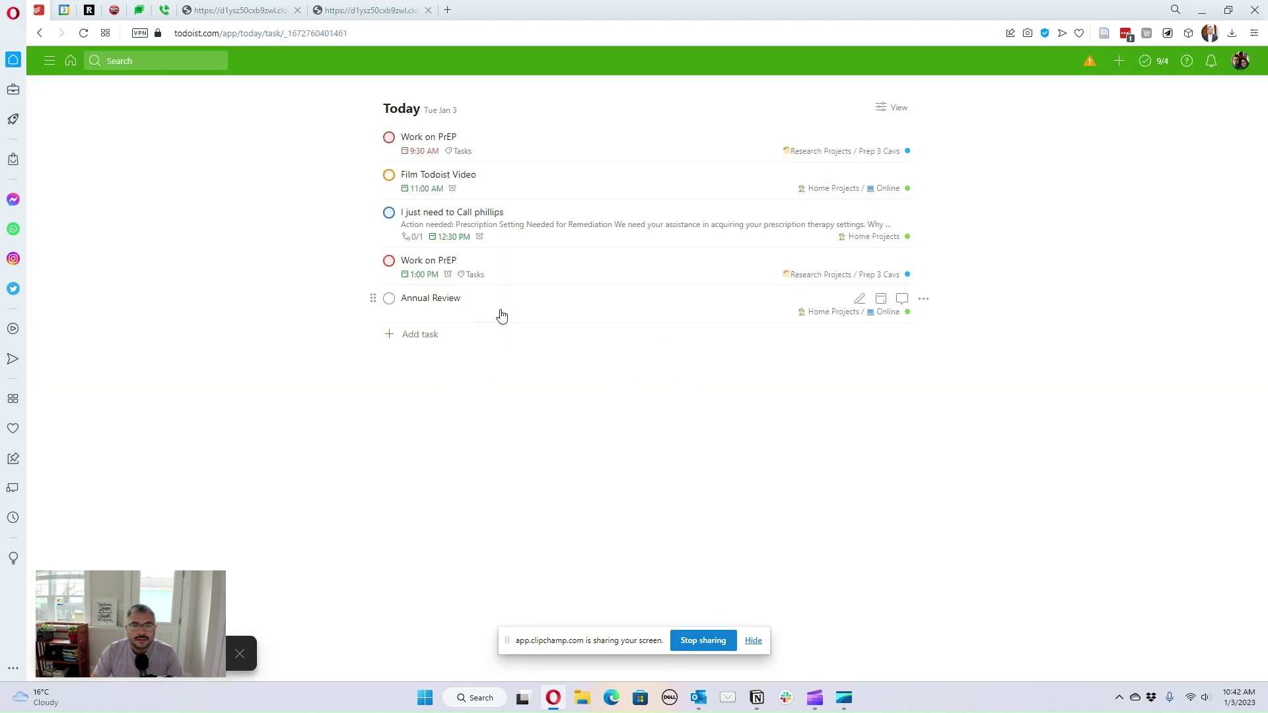
pyautogui.click(501, 312)
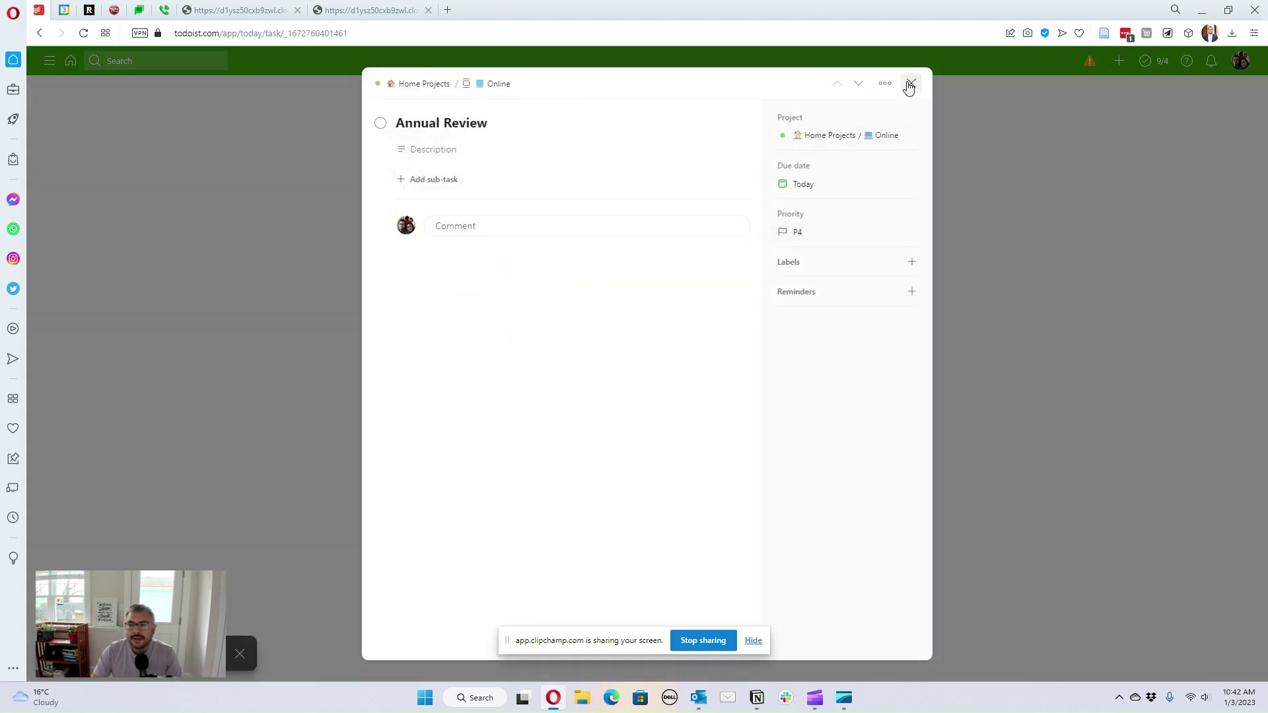
pyautogui.click(911, 83)
# Step: Group the tasks in the Today view by priority
pyautogui.click(895, 107)
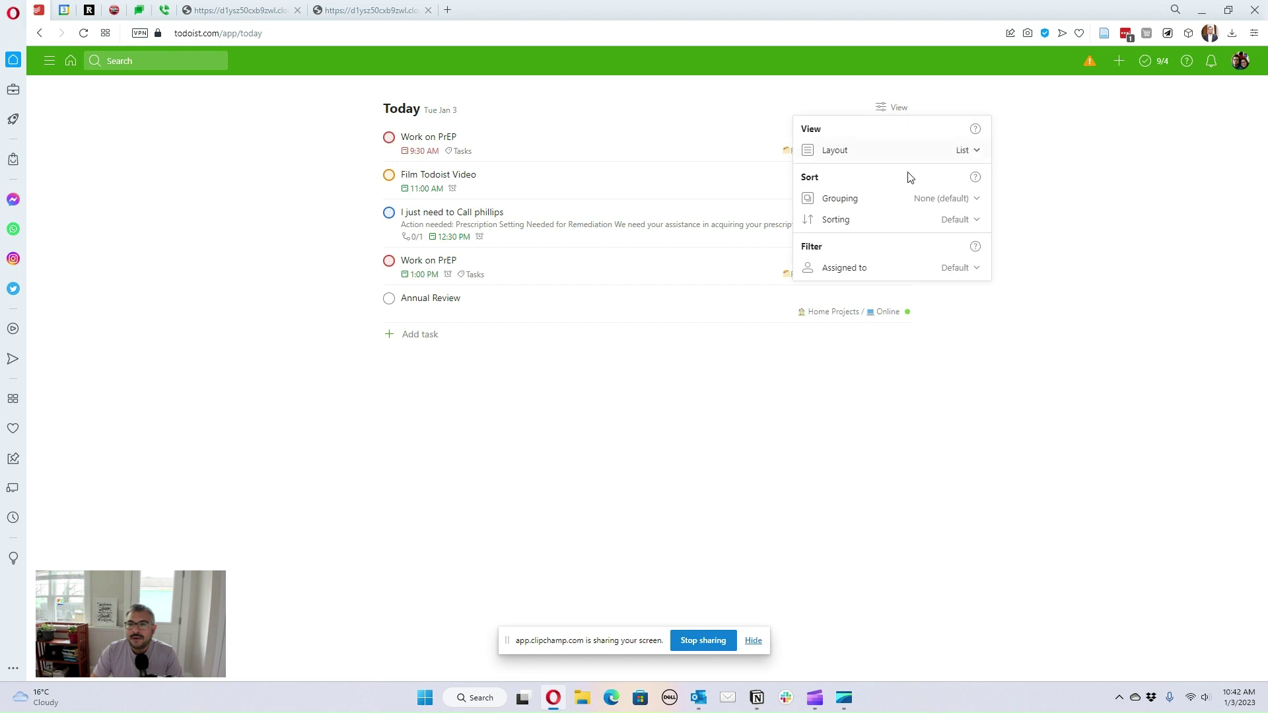
pyautogui.click(969, 199)
pyautogui.click(938, 286)
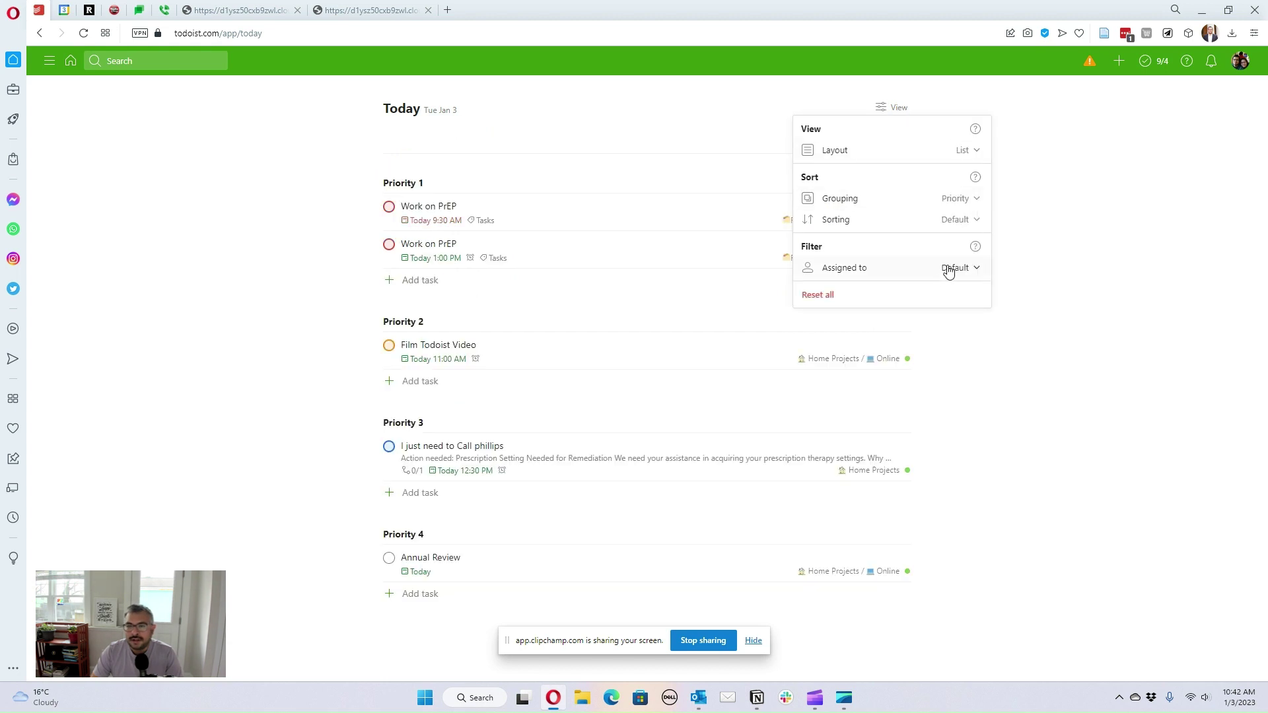
pyautogui.click(1131, 244)
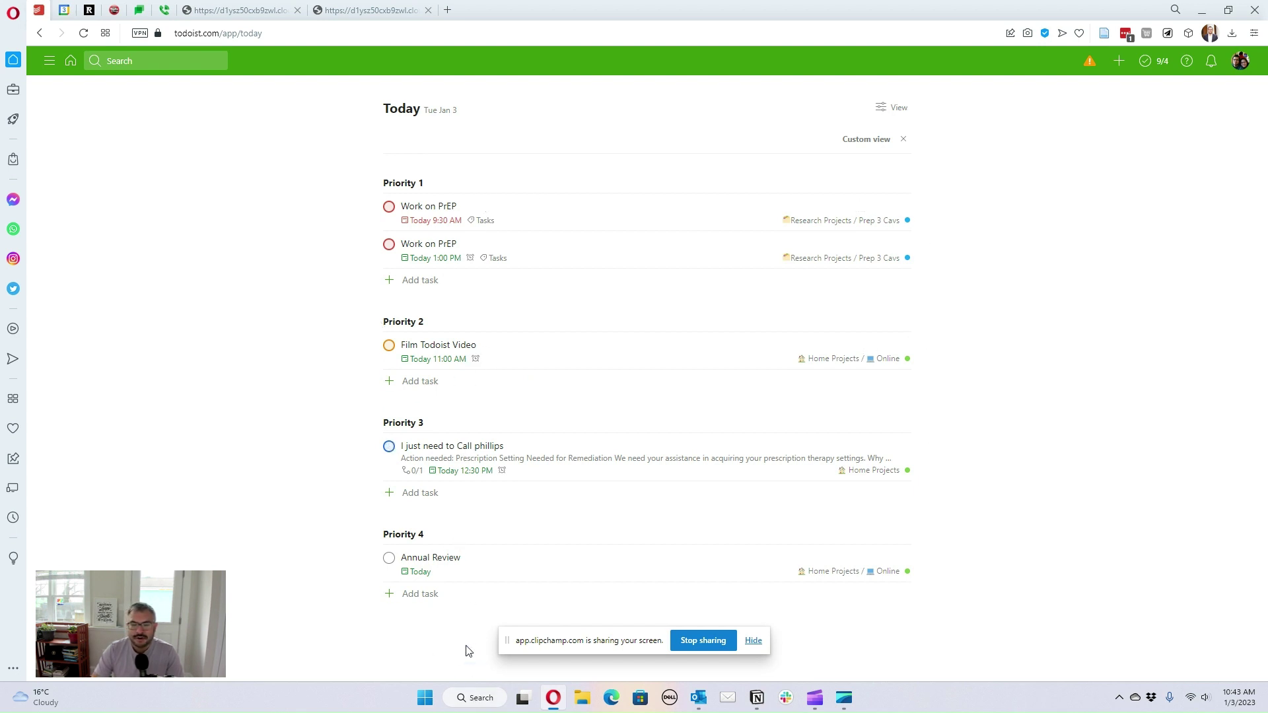
pyautogui.click(418, 596)
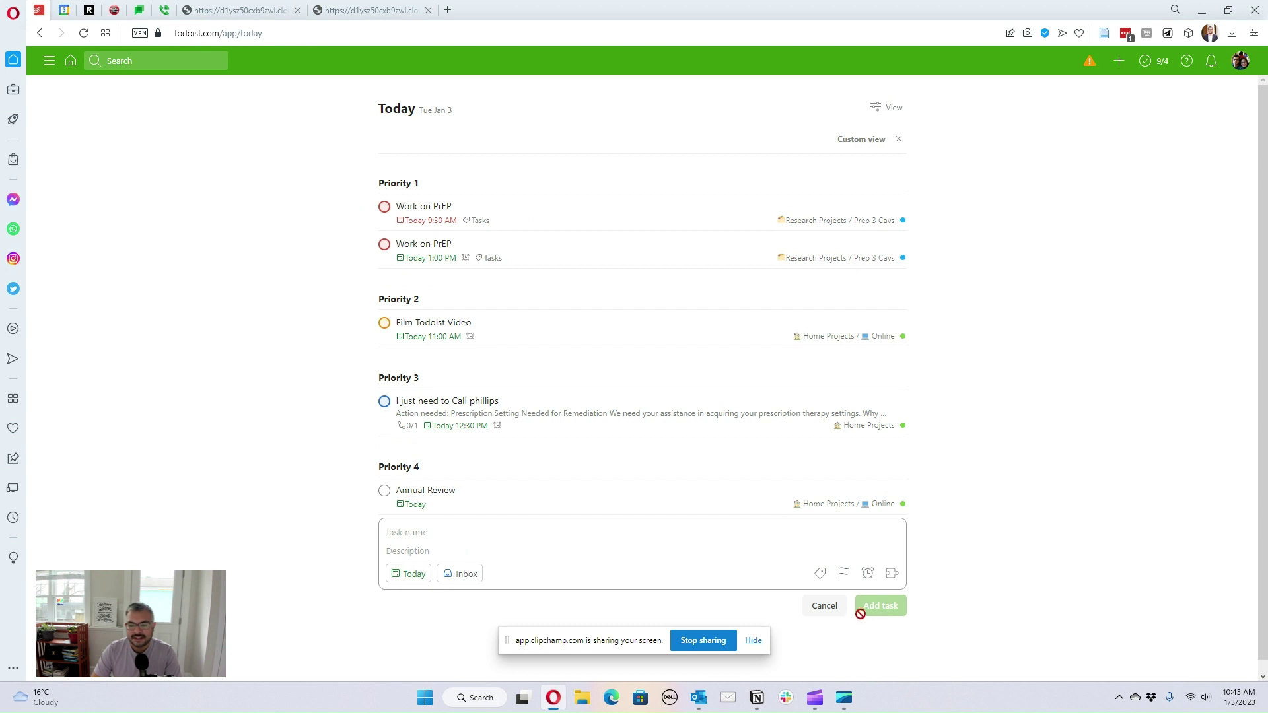
pyautogui.click(825, 606)
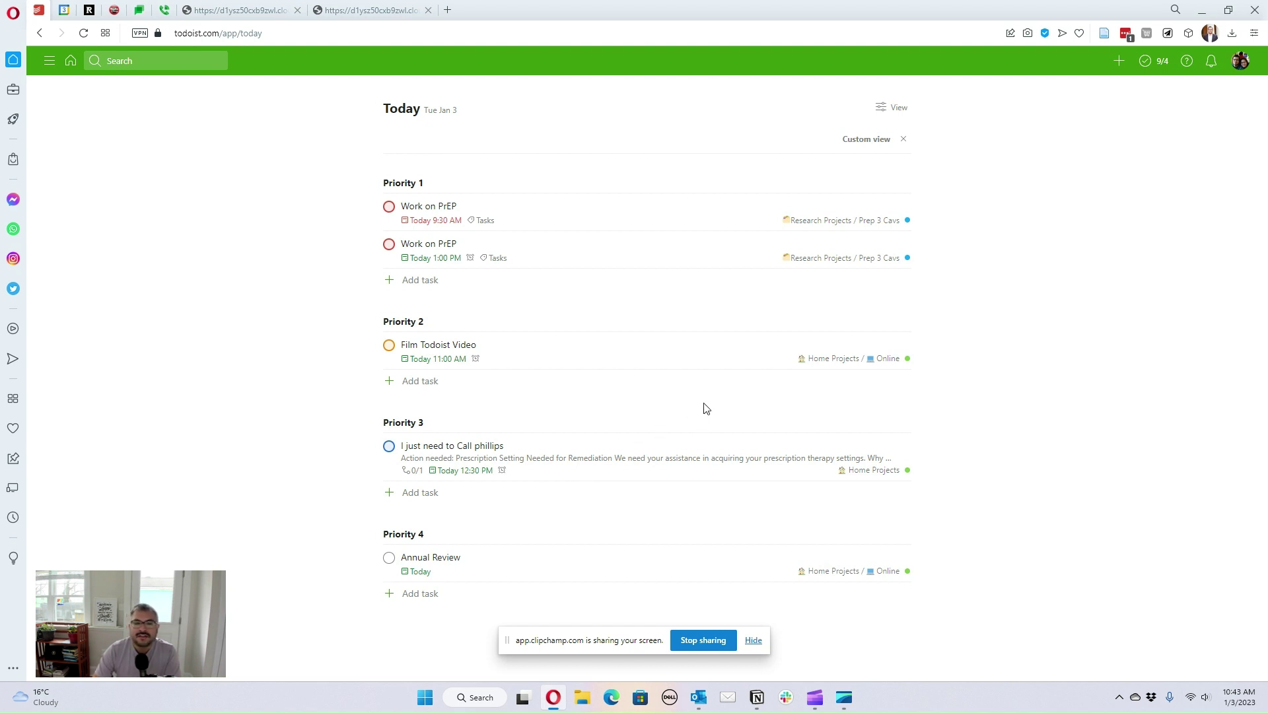
# Step: Show the project list, view the Alexa Shopping List project, and hide the project list again
pyautogui.click(49, 60)
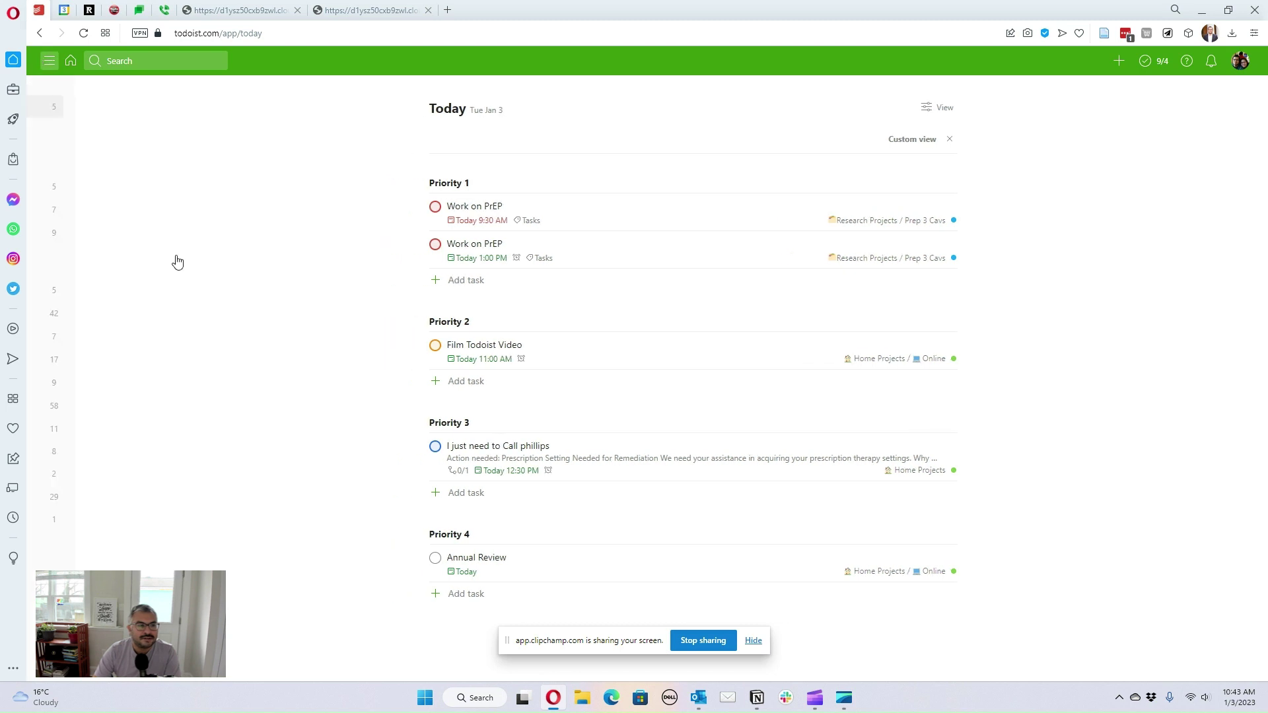
pyautogui.click(57, 63)
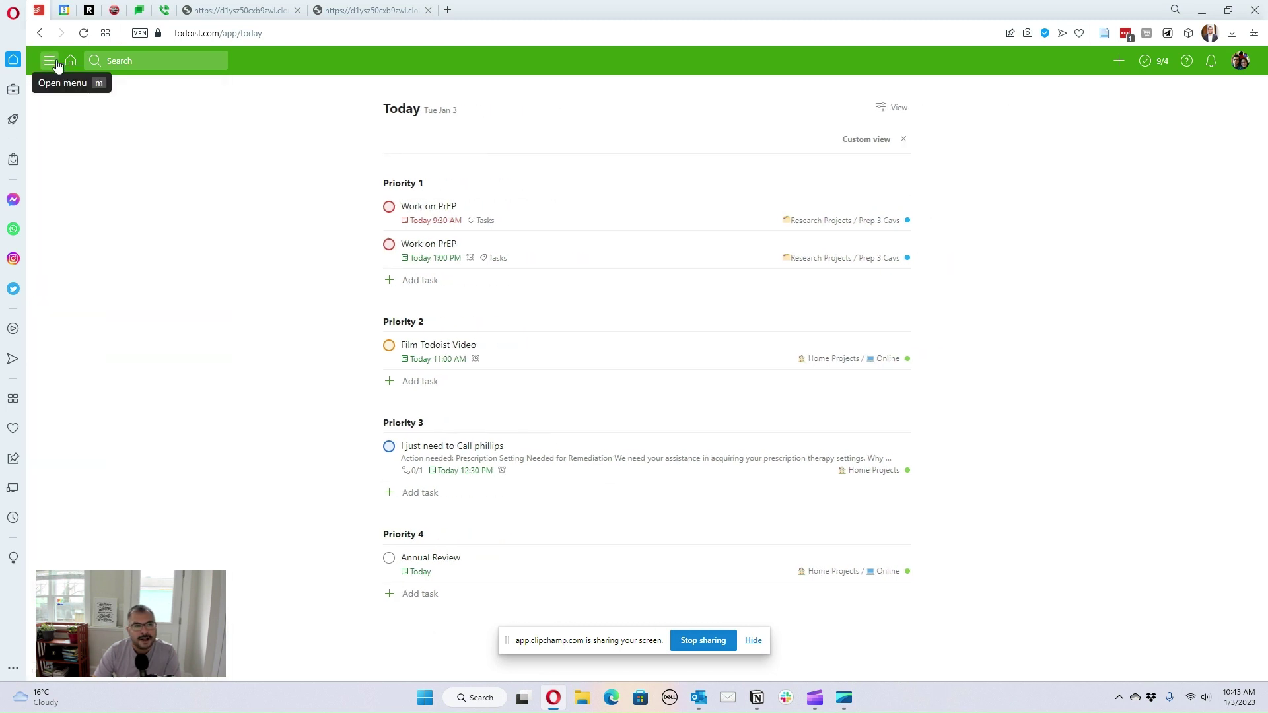
pyautogui.click(56, 63)
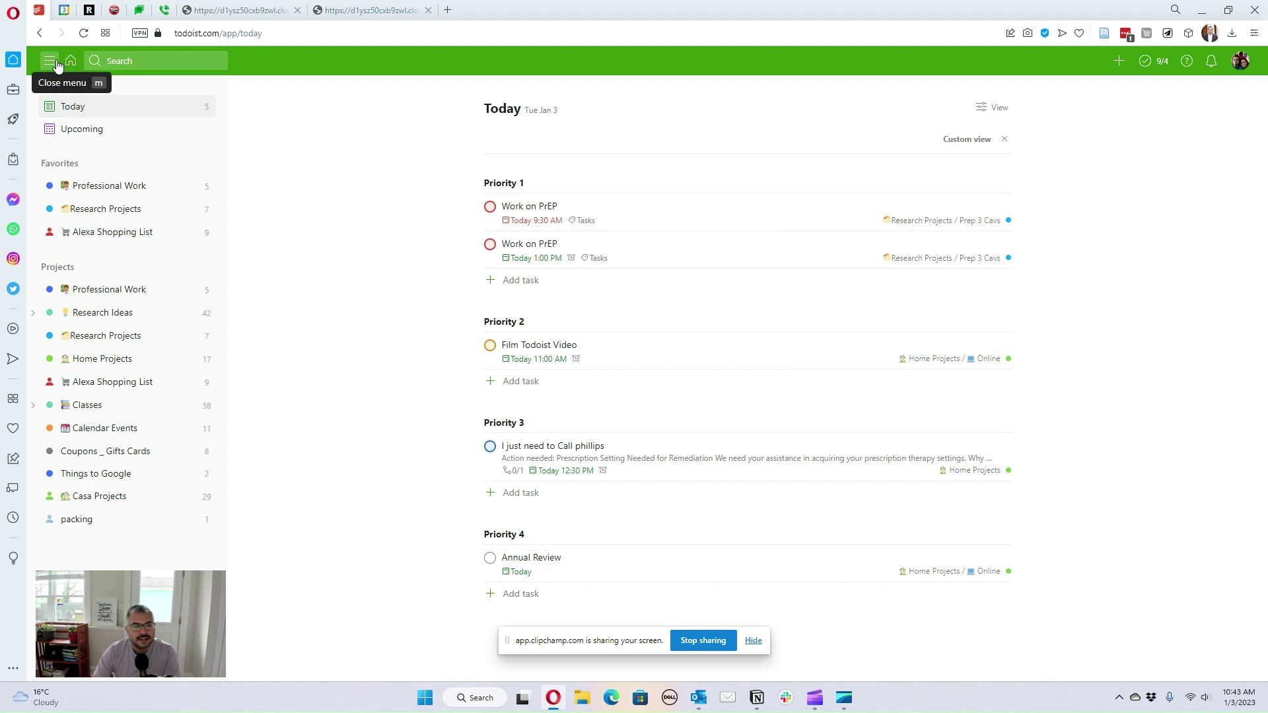
pyautogui.click(112, 383)
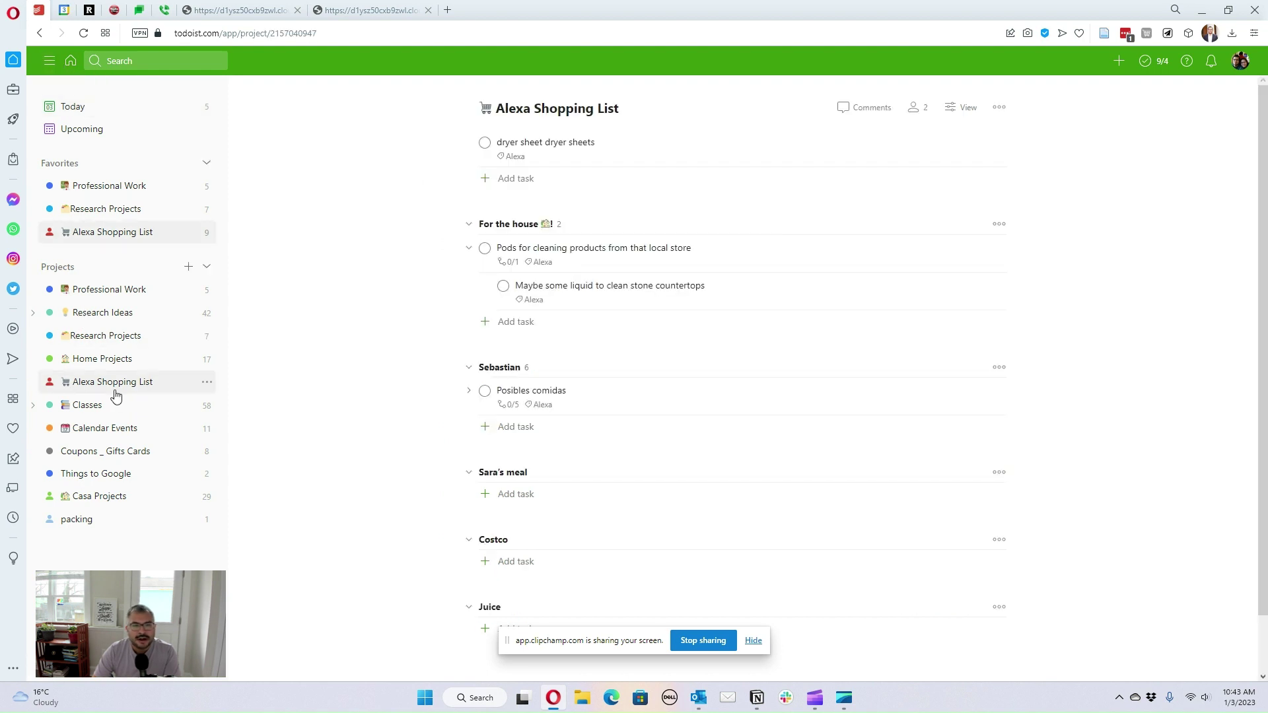
pyautogui.click(57, 66)
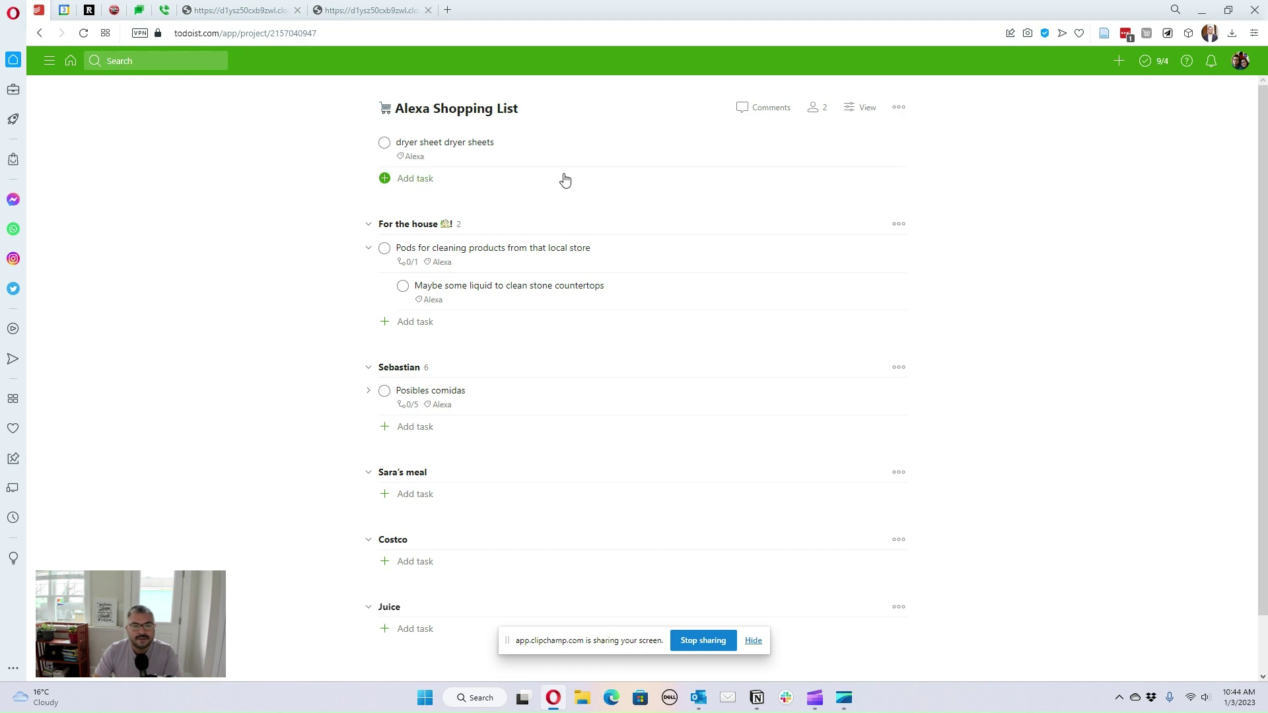
# Step: Return to the Today view and close the two leftover browser pages of opened attachments
pyautogui.press('g')
pyautogui.press('t')
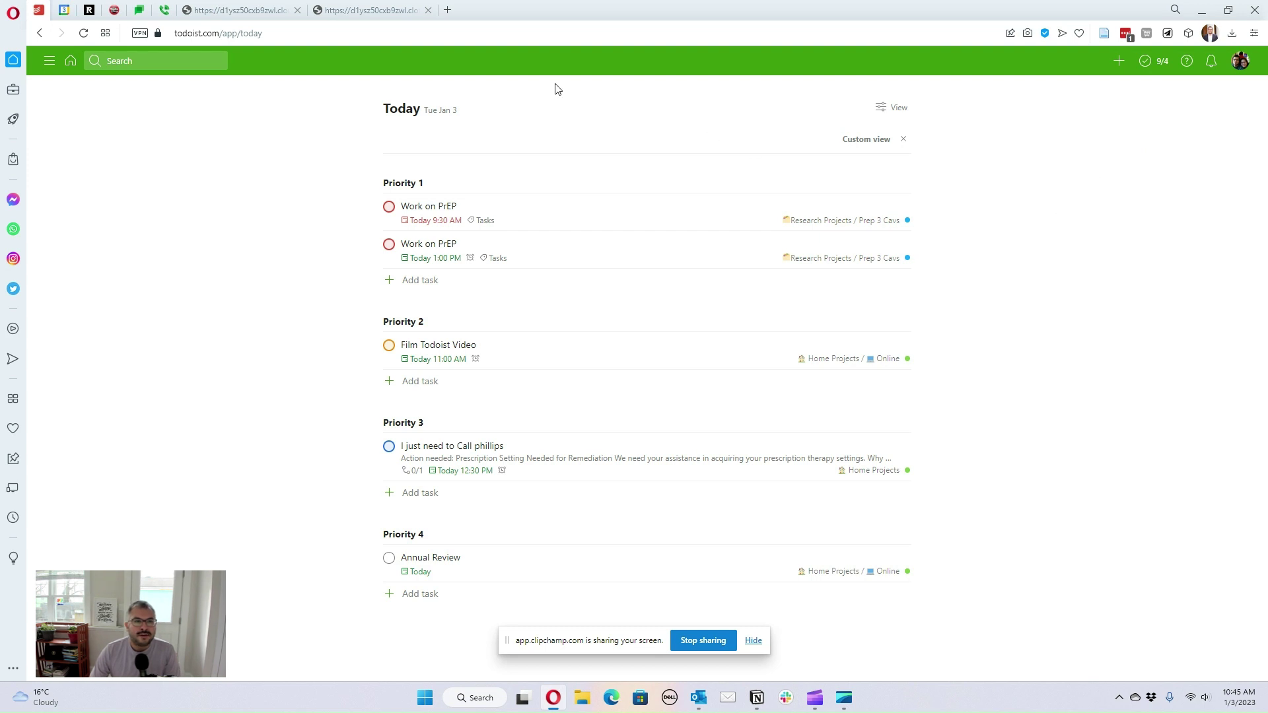
pyautogui.click(297, 10)
pyautogui.click(297, 10)
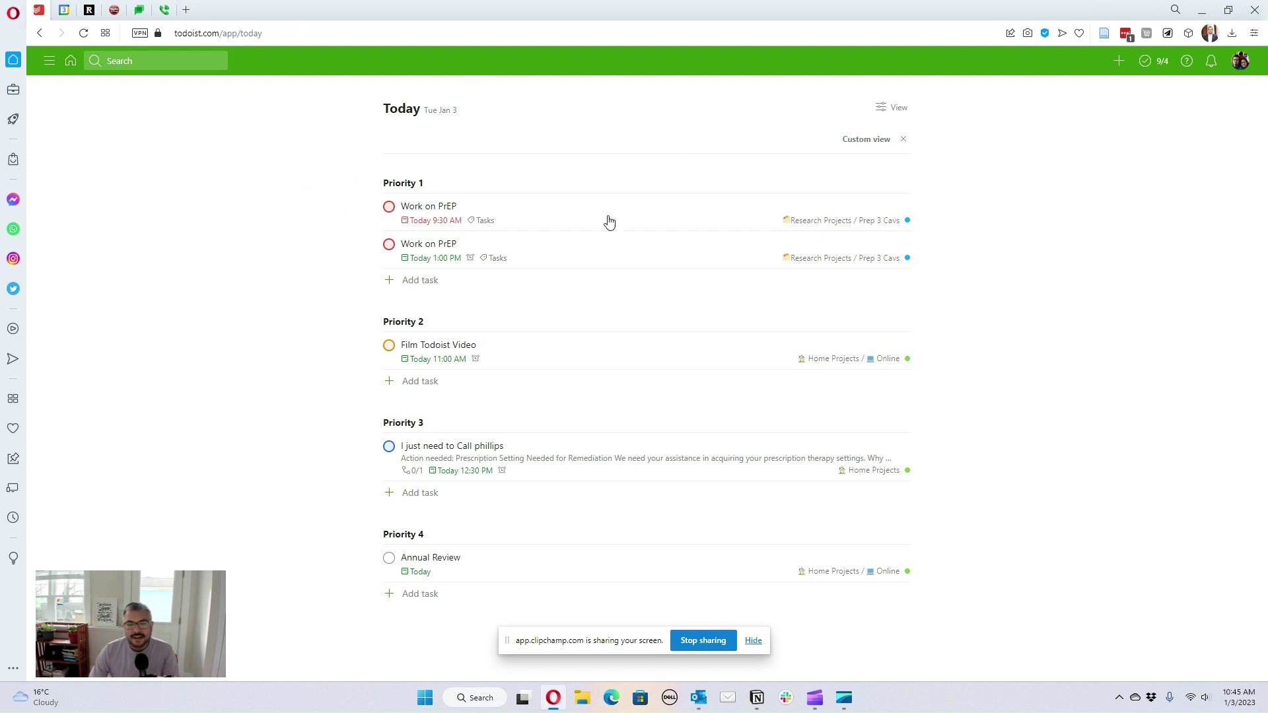